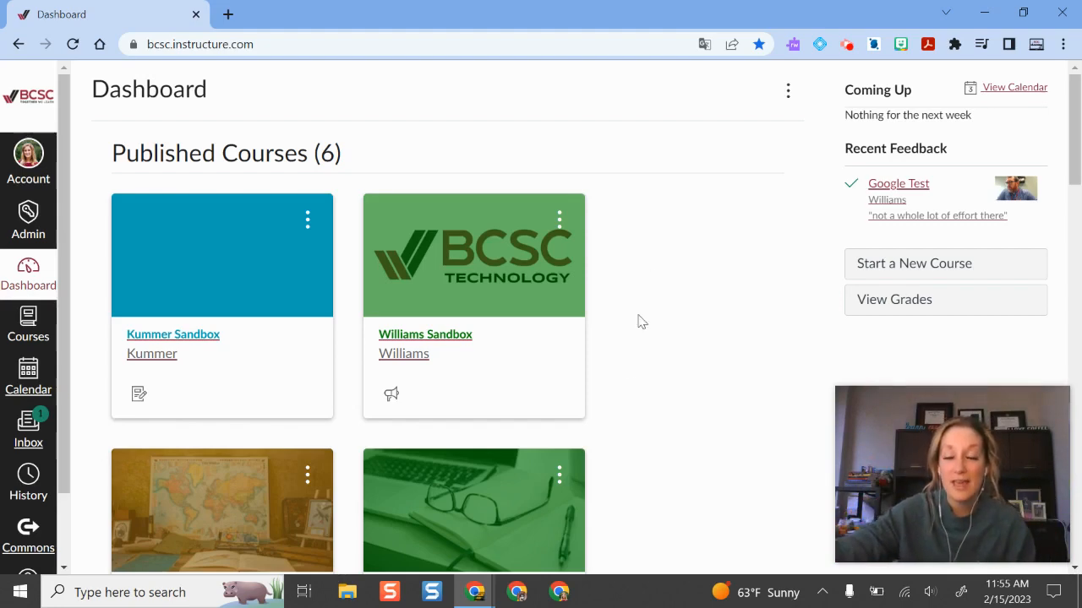
- Open the Sample World History Training Course and SampleElementary124 from the dashboard in separate tabs, and show the World History course
{"action": "scroll", "coordinate": [649, 330], "scroll_direction": "down", "scroll_amount": 1}
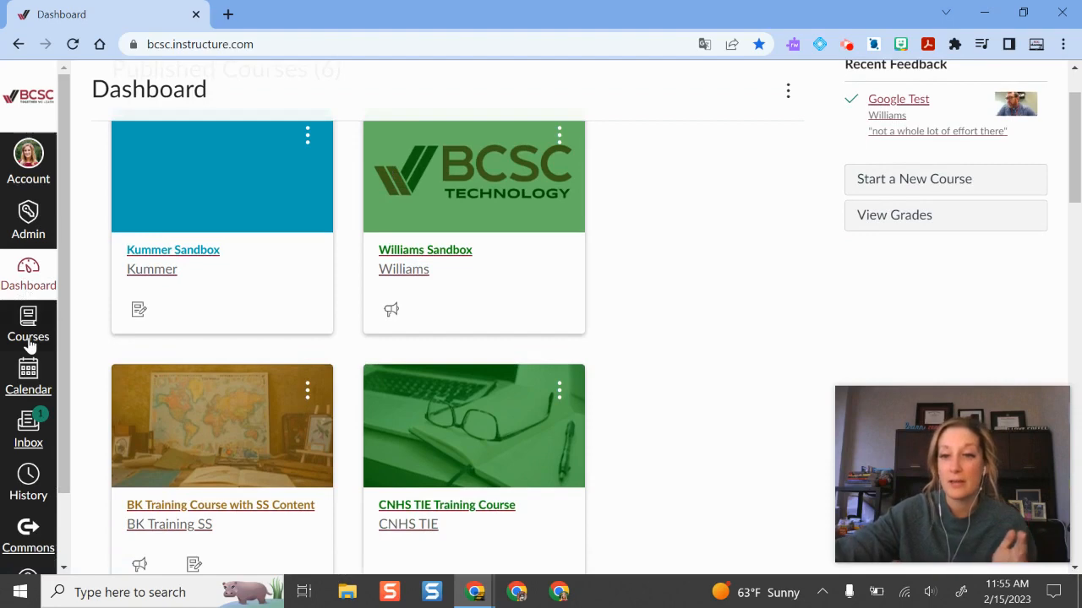
{"action": "mouse_move", "coordinate": [851, 409]}
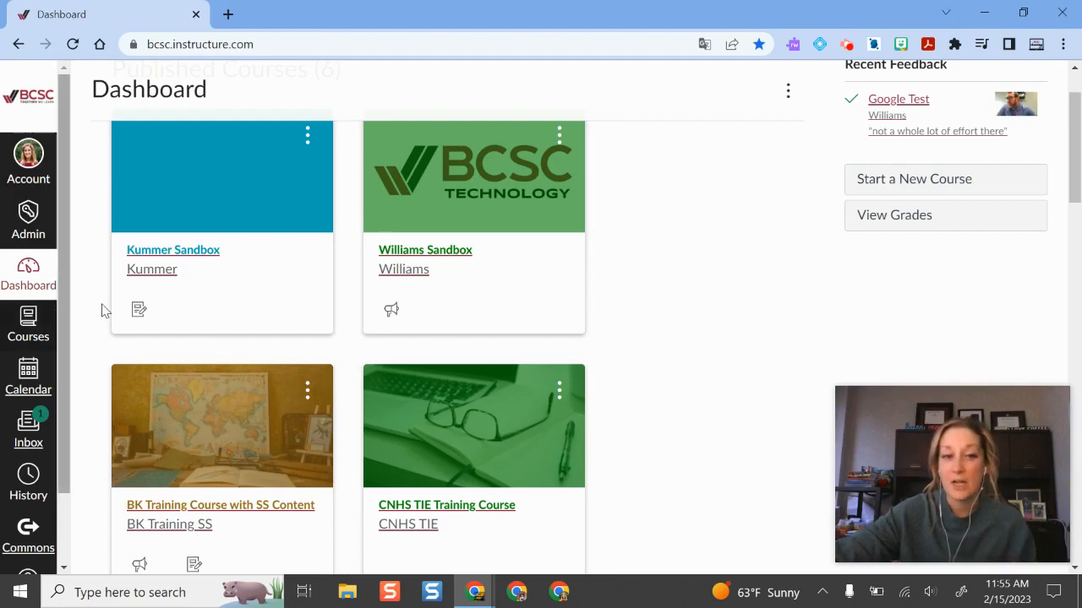
{"action": "scroll", "coordinate": [682, 254], "scroll_direction": "down", "scroll_amount": 1}
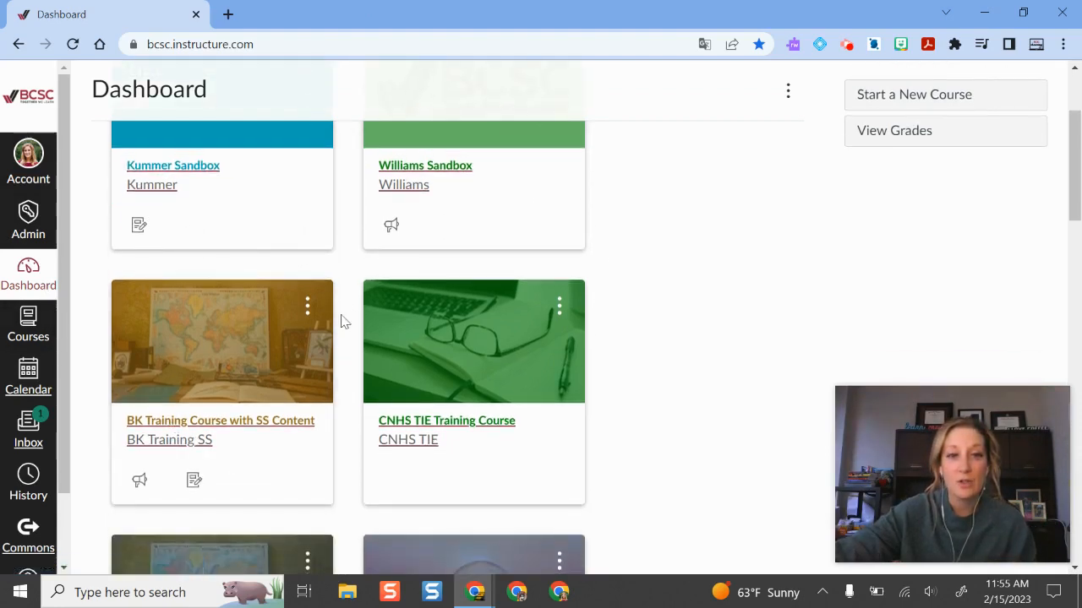
{"action": "scroll", "coordinate": [296, 312], "scroll_direction": "down", "scroll_amount": 4}
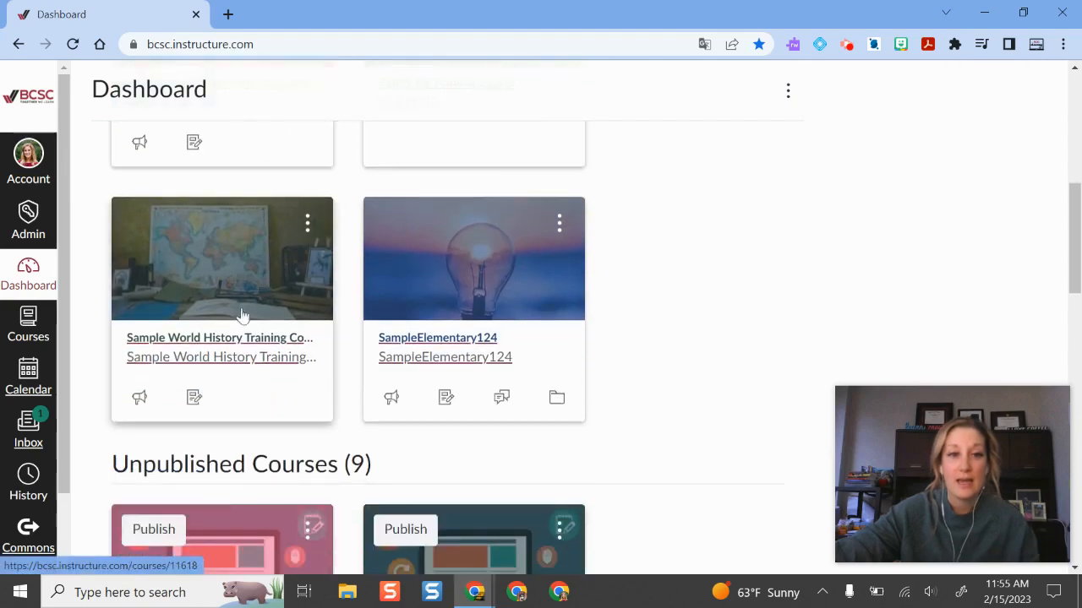
{"action": "middle_click", "coordinate": [253, 361]}
{"action": "middle_click", "coordinate": [414, 359]}
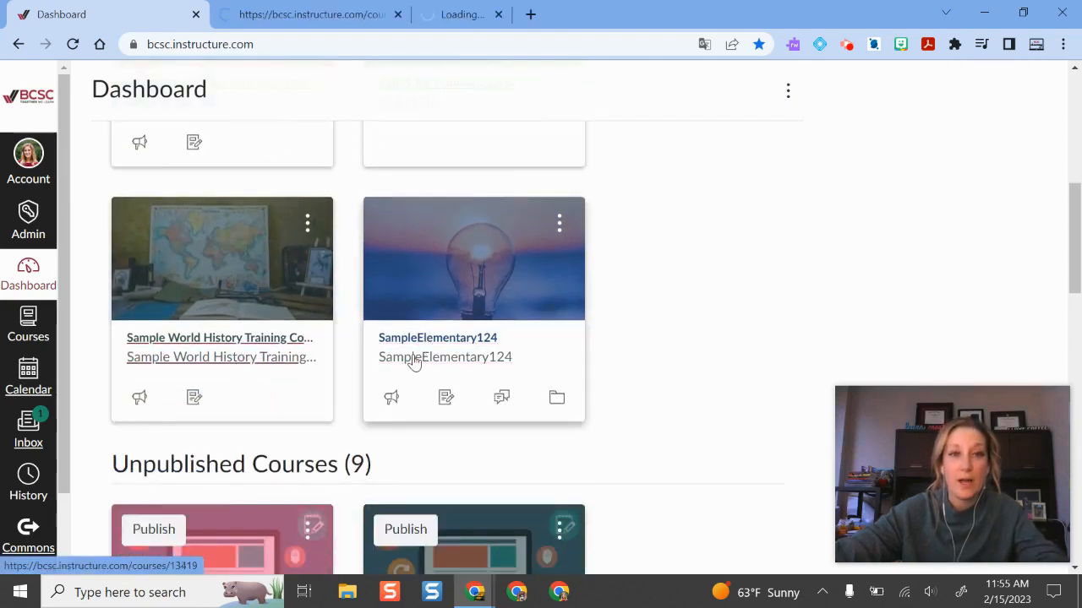
{"action": "key", "text": "ctrl+Tab"}
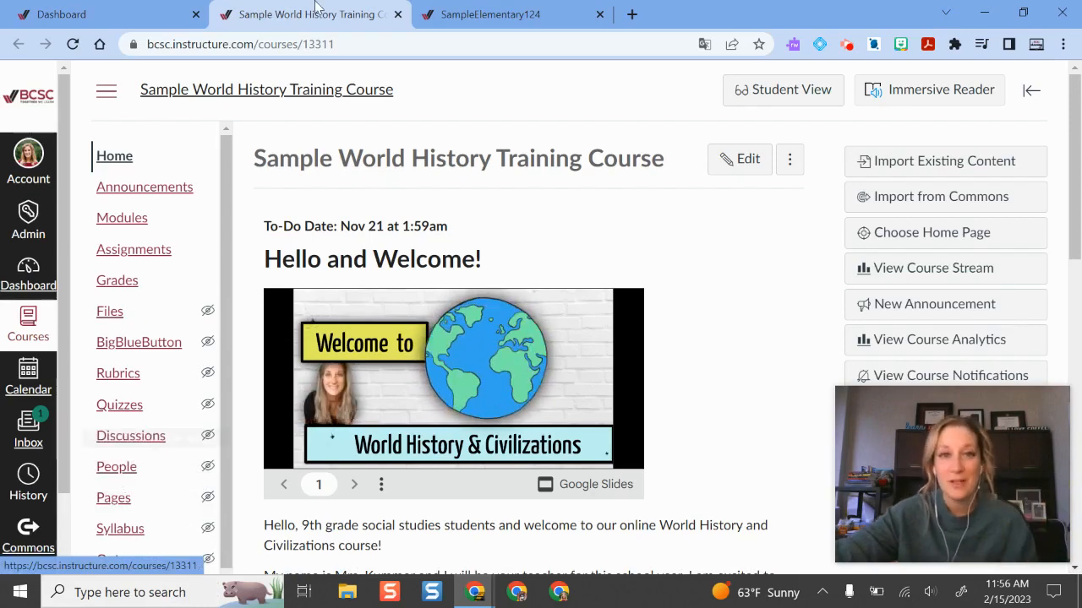
- Examine the SampleElementary124 home page from its banner down to the quick links and the teacher contact section
{"action": "left_click", "coordinate": [494, 10]}
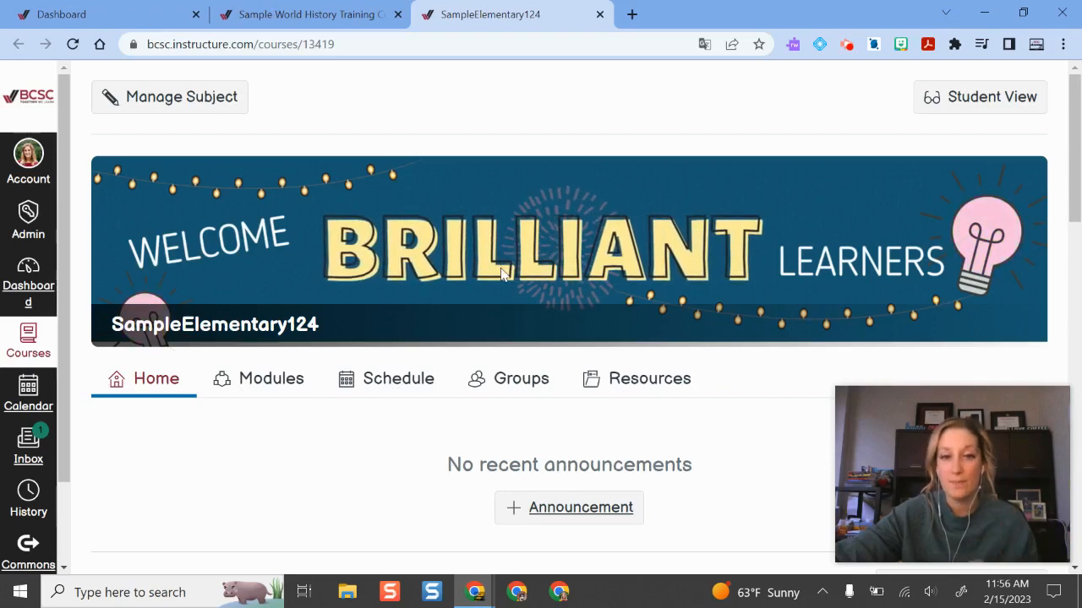
{"action": "scroll", "coordinate": [504, 275], "scroll_direction": "down", "scroll_amount": 3}
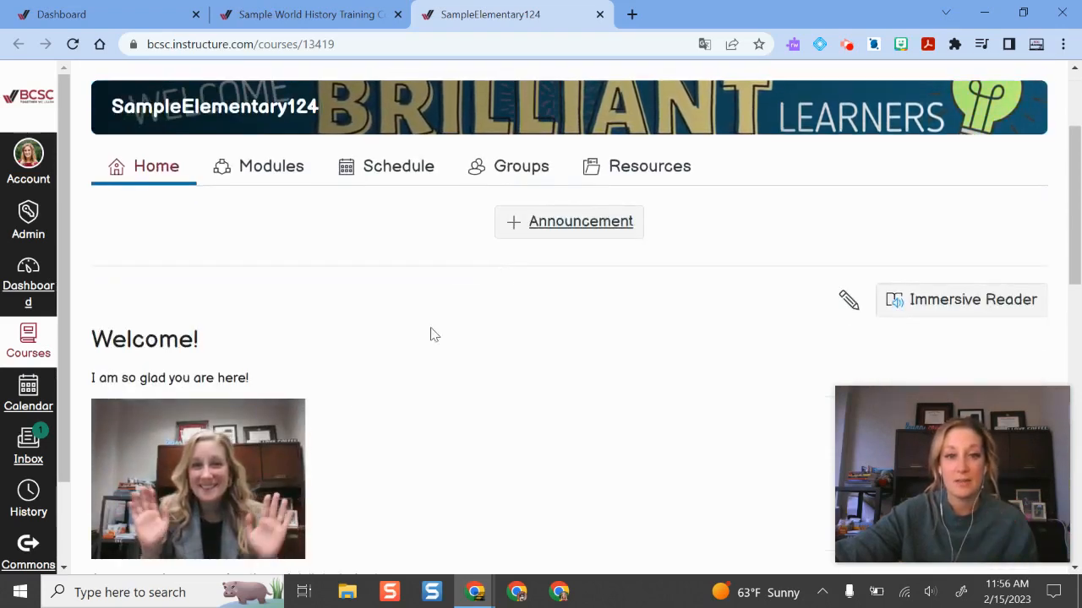
{"action": "scroll", "coordinate": [466, 355], "scroll_direction": "down", "scroll_amount": 4}
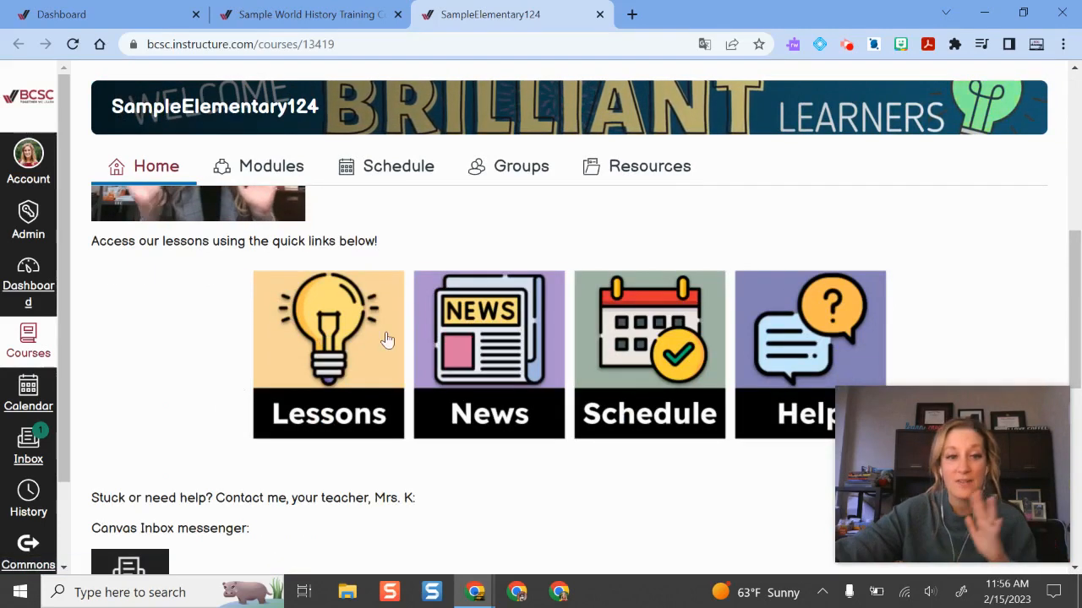
{"action": "scroll", "coordinate": [496, 351], "scroll_direction": "down", "scroll_amount": 1}
{"action": "scroll", "coordinate": [497, 351], "scroll_direction": "down", "scroll_amount": 1}
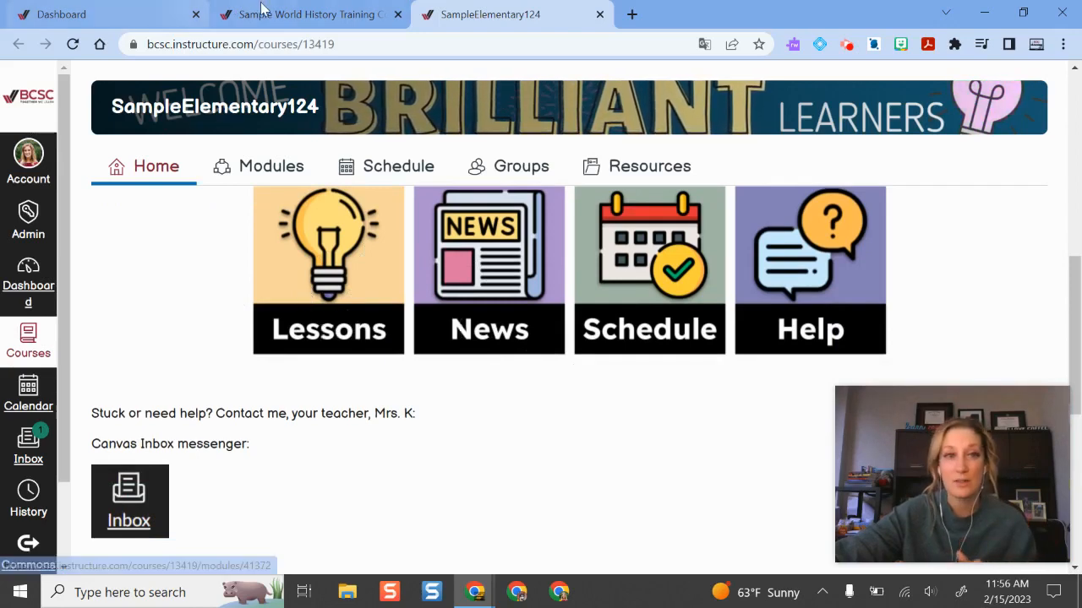
- Hide the World History course's navigation menu and examine its home page down to the upcoming lessons and inbox link
{"action": "left_click", "coordinate": [286, 11]}
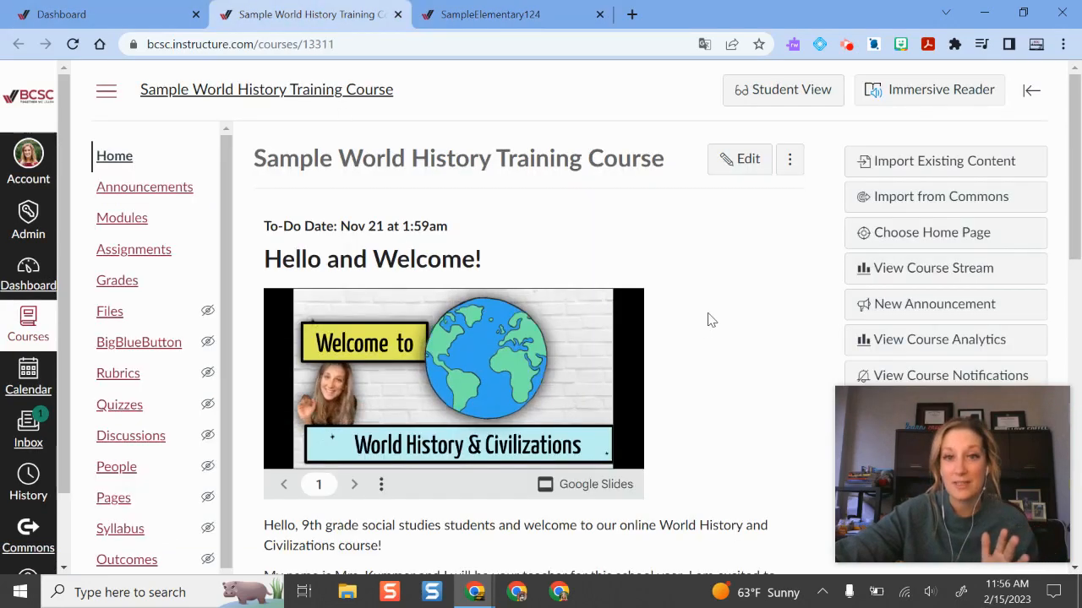
{"action": "scroll", "coordinate": [710, 317], "scroll_direction": "down", "scroll_amount": 1}
{"action": "scroll", "coordinate": [707, 316], "scroll_direction": "up", "scroll_amount": 1}
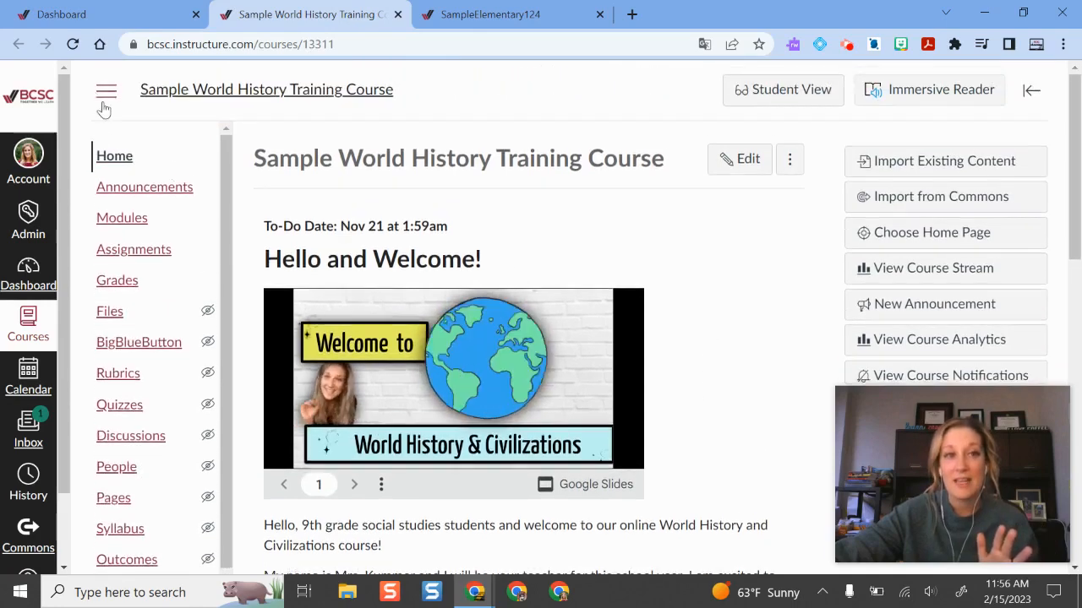
{"action": "left_click", "coordinate": [106, 90]}
{"action": "scroll", "coordinate": [553, 304], "scroll_direction": "down", "scroll_amount": 5}
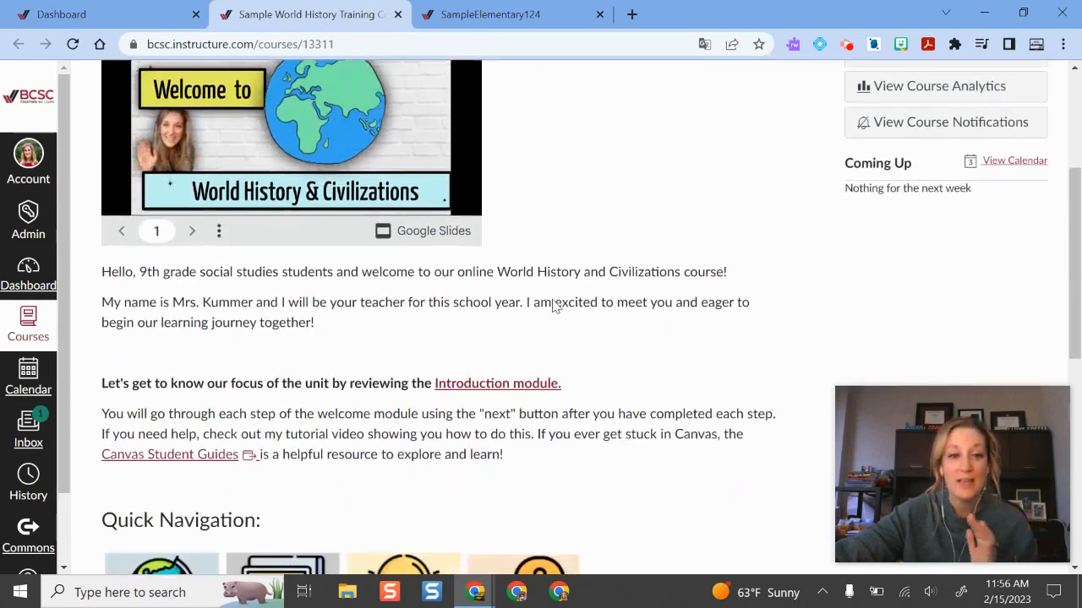
{"action": "scroll", "coordinate": [553, 300], "scroll_direction": "down", "scroll_amount": 2}
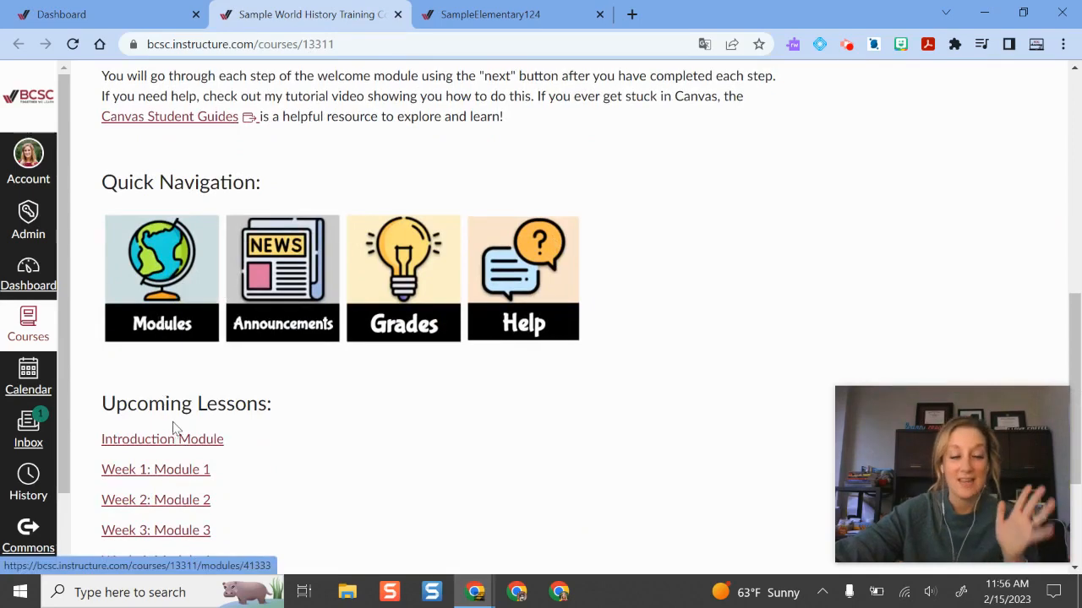
{"action": "scroll", "coordinate": [169, 317], "scroll_direction": "down", "scroll_amount": 2}
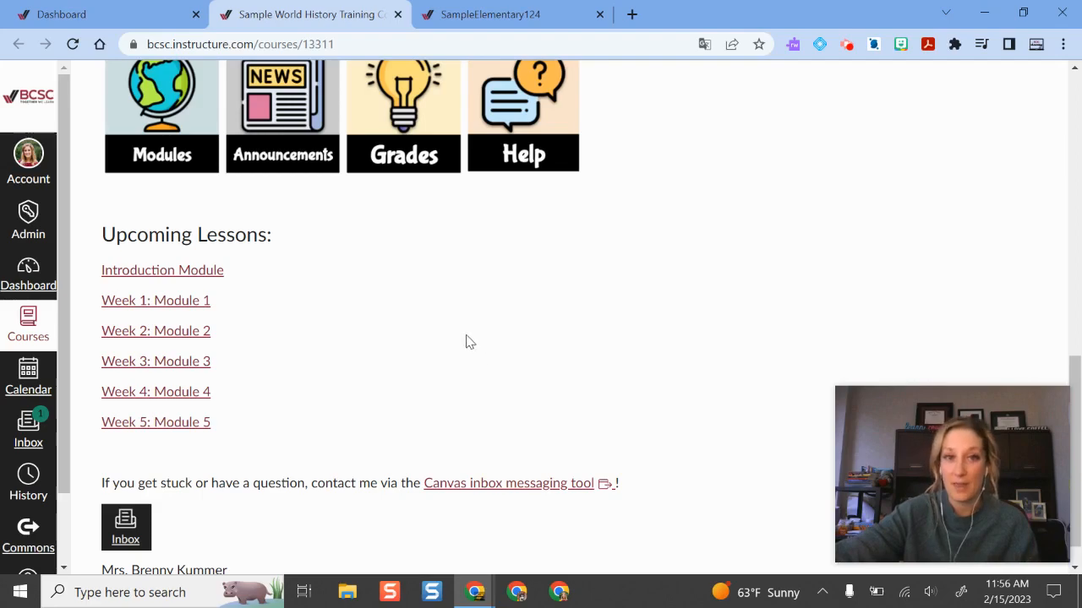
{"action": "scroll", "coordinate": [470, 342], "scroll_direction": "up", "scroll_amount": 6}
{"action": "scroll", "coordinate": [469, 338], "scroll_direction": "up", "scroll_amount": 3}
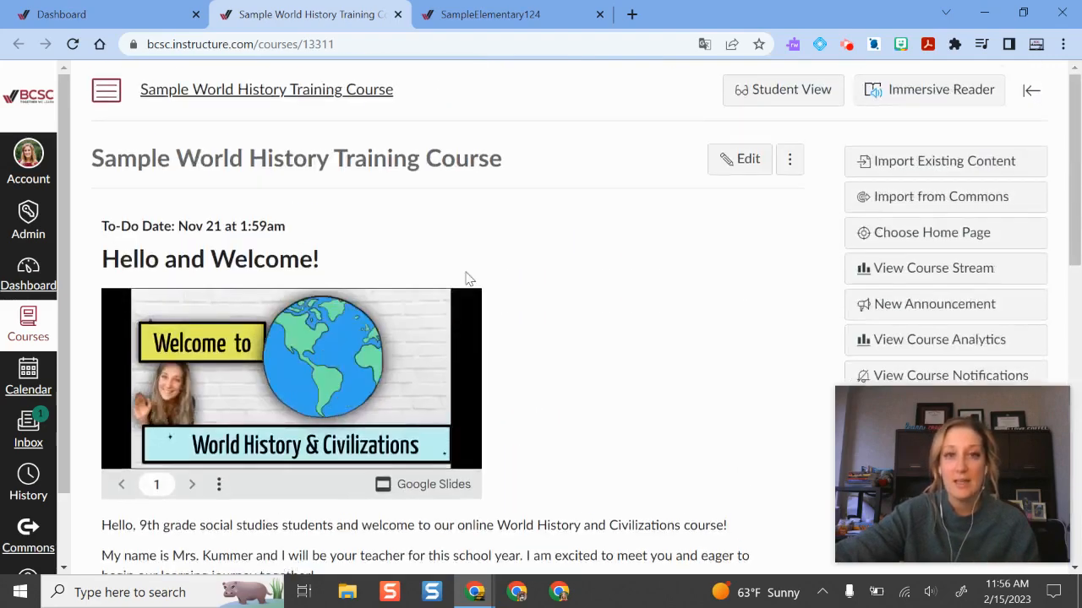
- Open the Modules page of the Sample World History Training Course and collapse its course navigation menu
{"action": "left_click", "coordinate": [117, 93]}
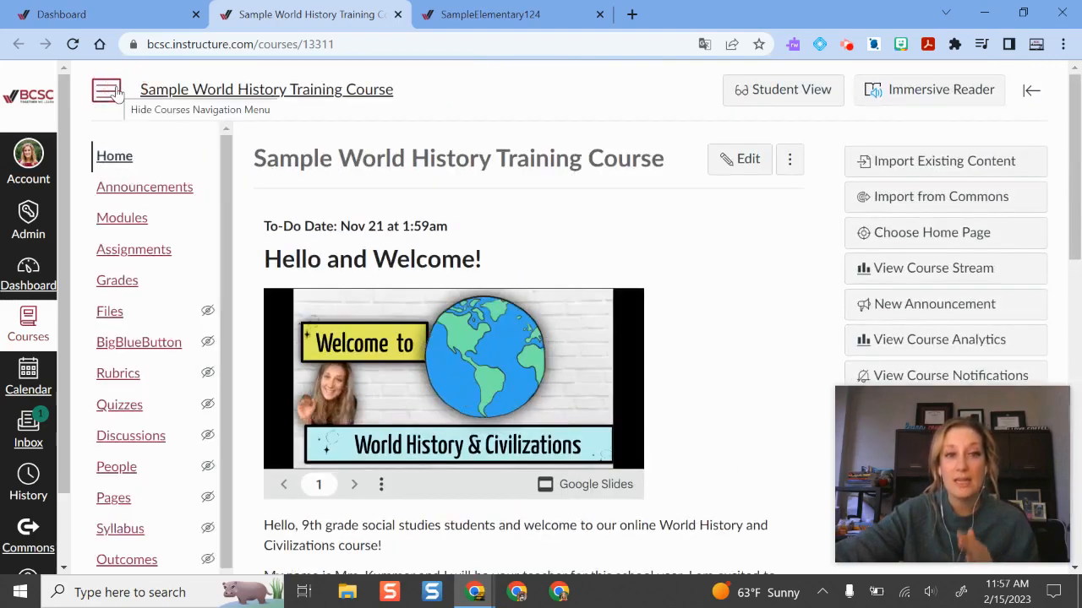
{"action": "left_click", "coordinate": [122, 219]}
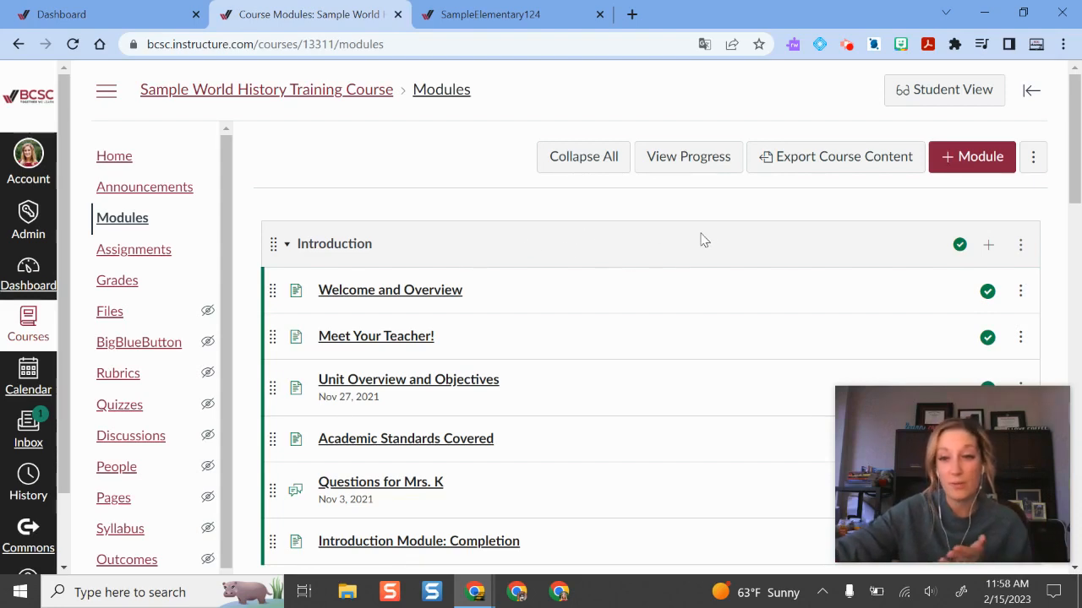
{"action": "scroll", "coordinate": [637, 247], "scroll_direction": "down", "scroll_amount": 1}
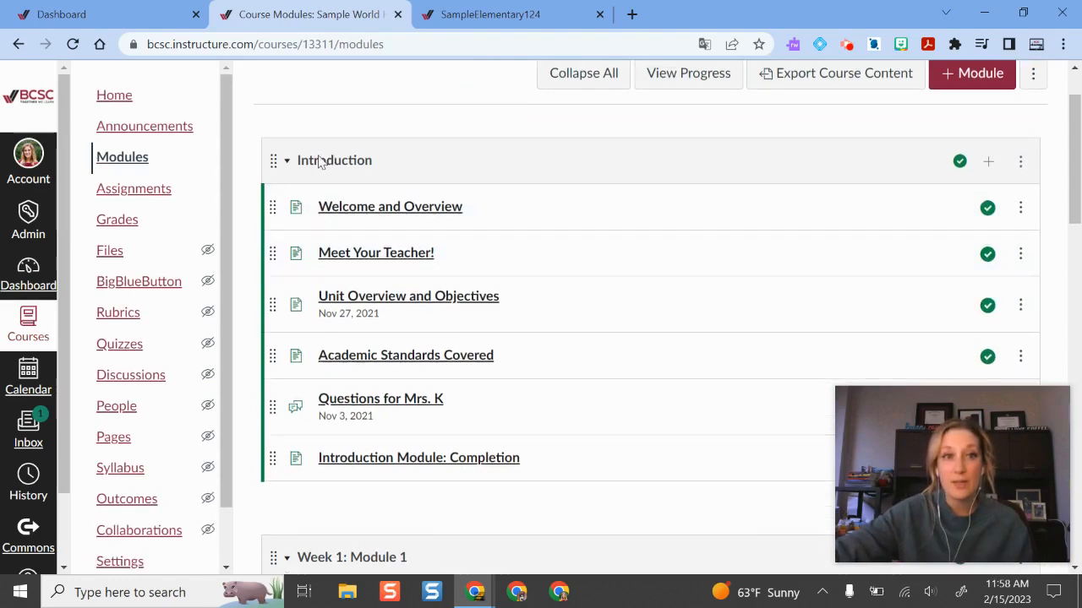
{"action": "scroll", "coordinate": [321, 162], "scroll_direction": "up", "scroll_amount": 1}
{"action": "left_click", "coordinate": [107, 93]}
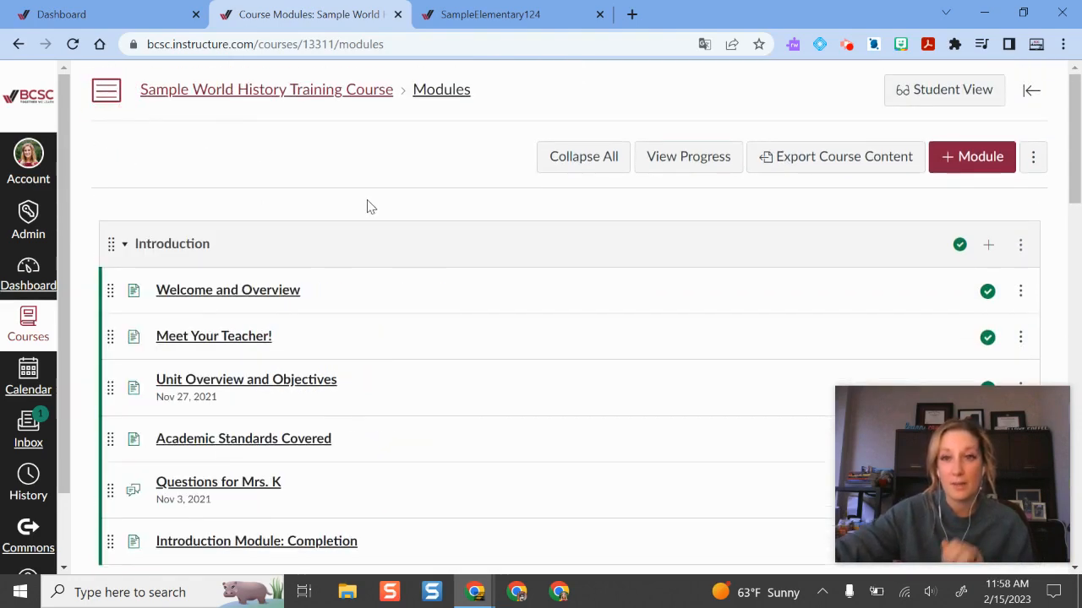
- Examine how the items are organized in the World History course's Introduction and Week 1: Module 1 modules
{"action": "scroll", "coordinate": [368, 207], "scroll_direction": "down", "scroll_amount": 1}
{"action": "scroll", "coordinate": [363, 206], "scroll_direction": "down", "scroll_amount": 1}
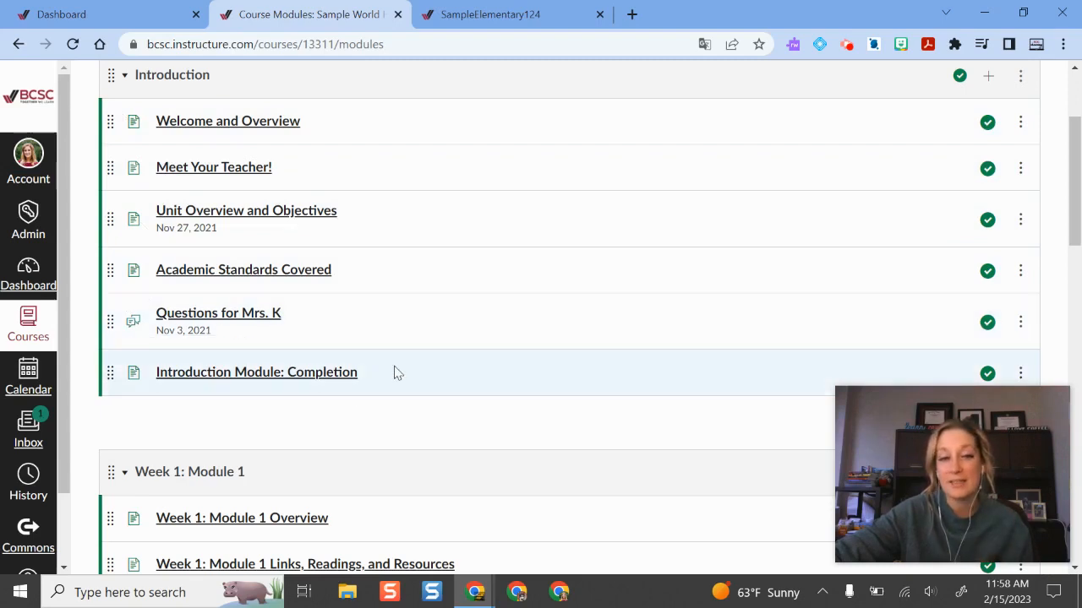
{"action": "scroll", "coordinate": [852, 184], "scroll_direction": "up", "scroll_amount": 1}
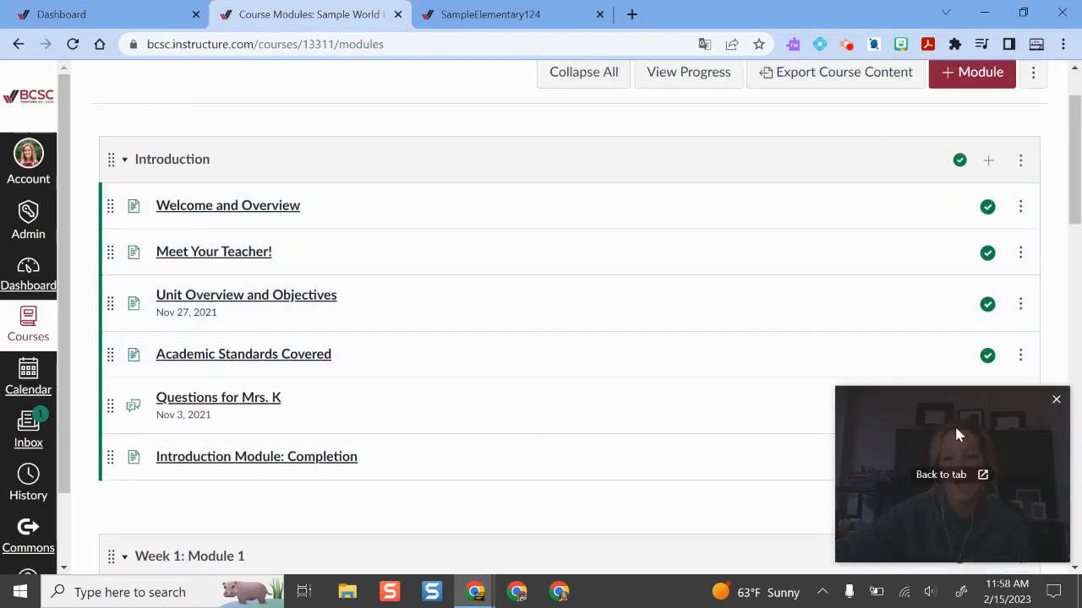
{"action": "scroll", "coordinate": [486, 232], "scroll_direction": "down", "scroll_amount": 1}
{"action": "scroll", "coordinate": [505, 150], "scroll_direction": "down", "scroll_amount": 5}
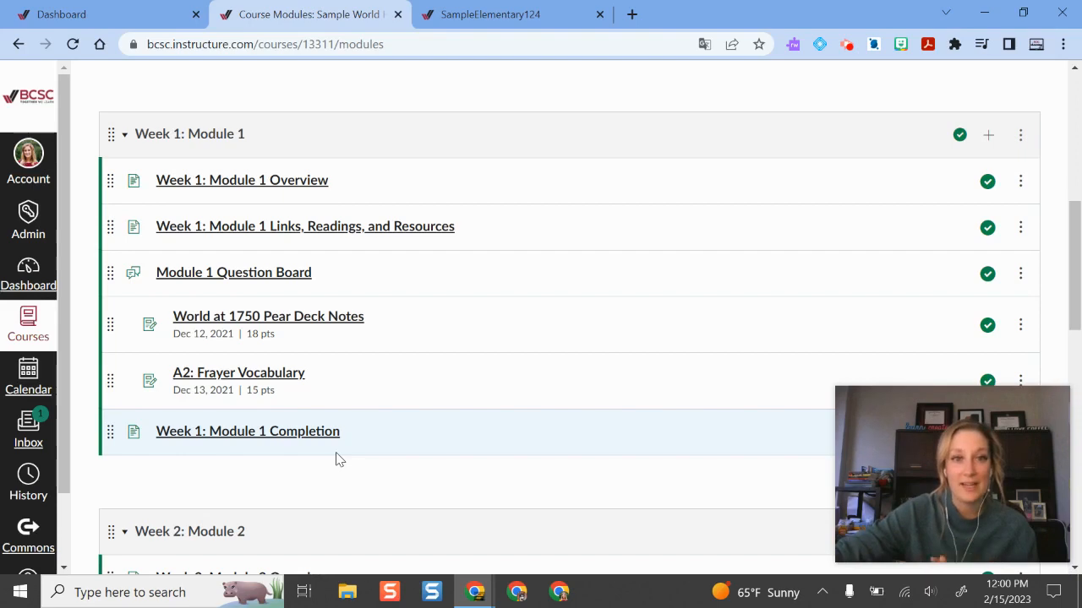
- Switch to the SampleElementary124 course and open its Modules page
{"action": "left_click", "coordinate": [507, 17]}
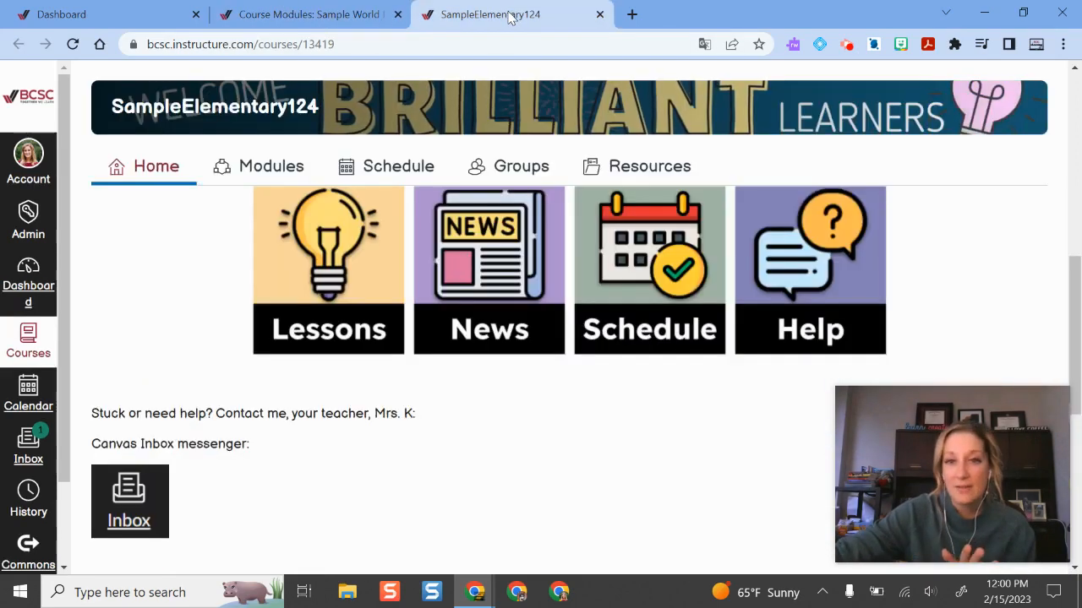
{"action": "scroll", "coordinate": [401, 367], "scroll_direction": "up", "scroll_amount": 5}
{"action": "left_click", "coordinate": [269, 168]}
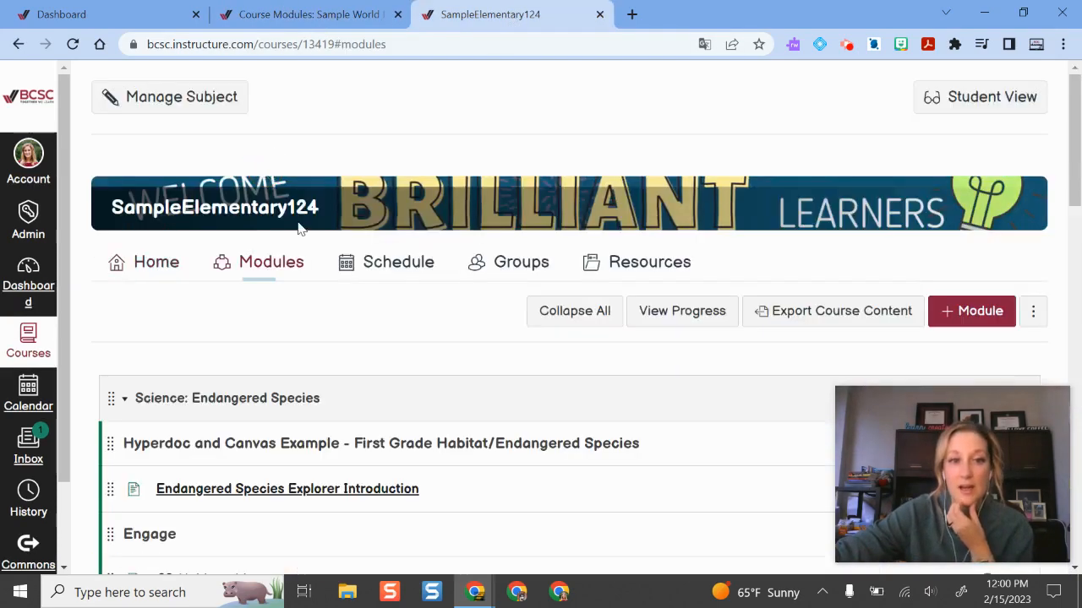
- Examine the Science: Endangered Species module from its introduction through the Engage, Explore, Reflection and Extend sections
{"action": "scroll", "coordinate": [596, 236], "scroll_direction": "down", "scroll_amount": 4}
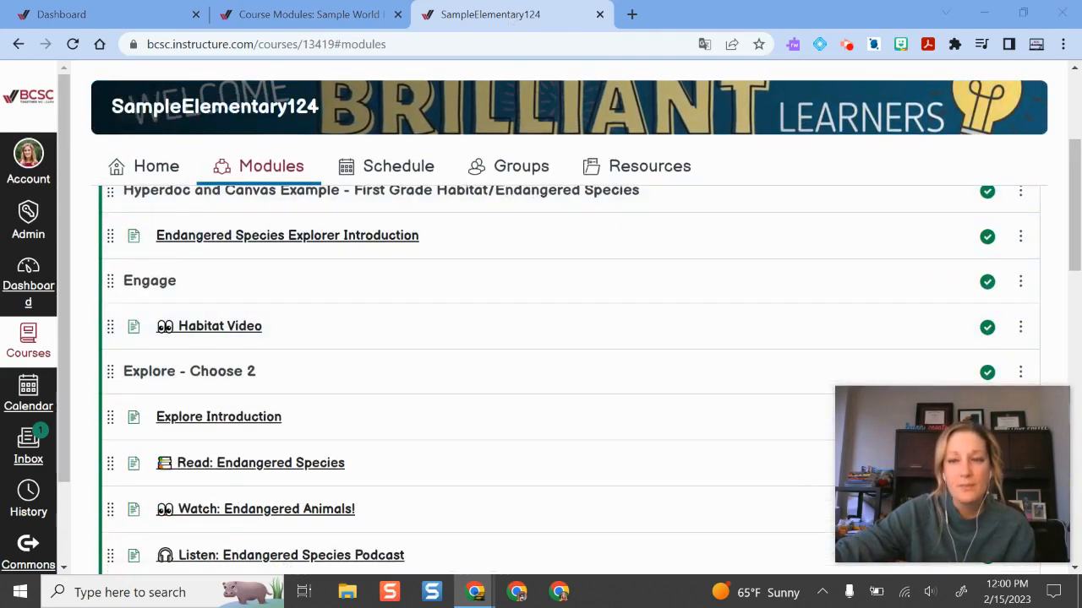
{"action": "mouse_move", "coordinate": [1075, 241]}
{"action": "left_mouse_down"}
{"action": "mouse_move", "coordinate": [1074, 152]}
{"action": "mouse_move", "coordinate": [1073, 231]}
{"action": "left_mouse_up"}
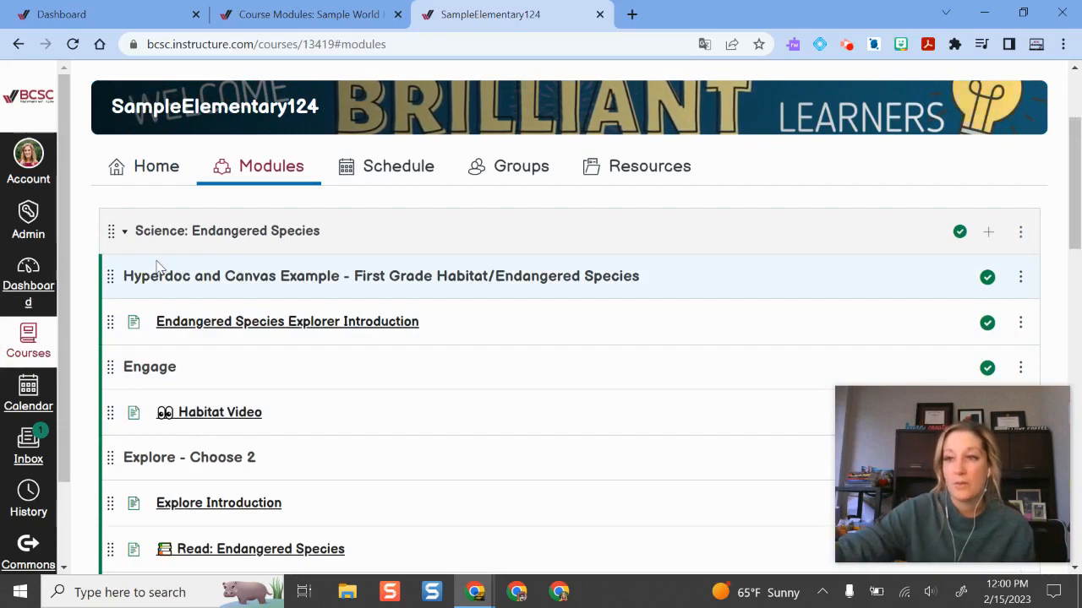
{"action": "scroll", "coordinate": [276, 365], "scroll_direction": "down", "scroll_amount": 2}
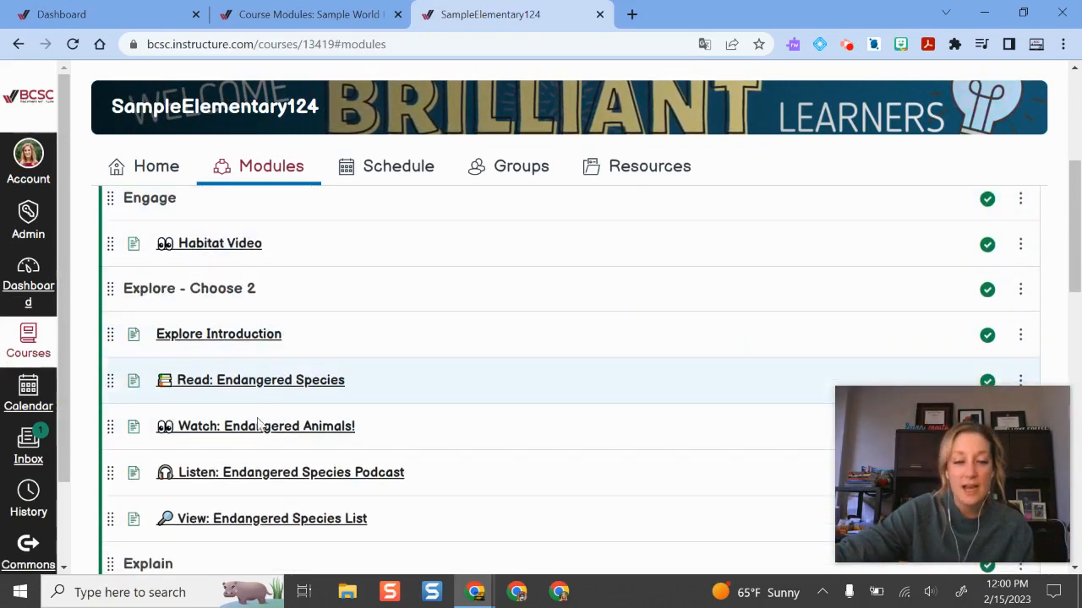
{"action": "scroll", "coordinate": [254, 448], "scroll_direction": "down", "scroll_amount": 5}
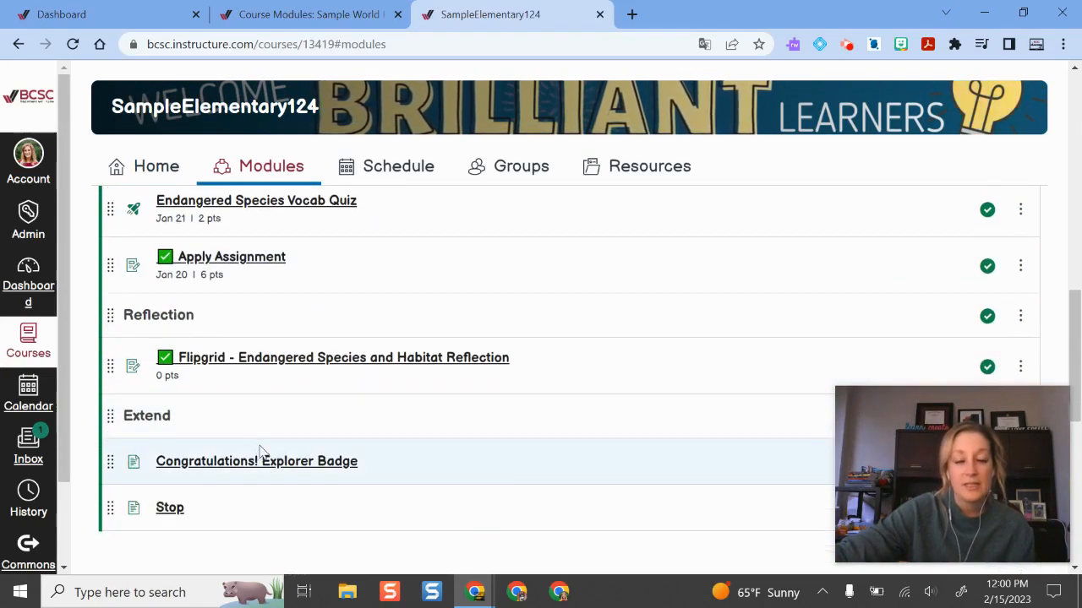
{"action": "scroll", "coordinate": [260, 451], "scroll_direction": "up", "scroll_amount": 10}
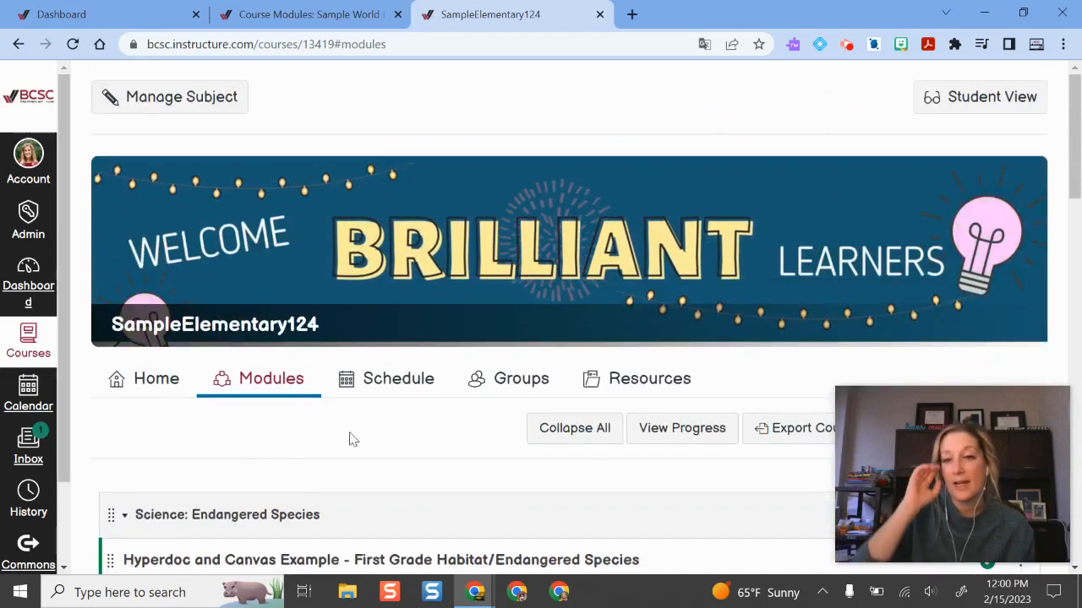
{"action": "scroll", "coordinate": [360, 433], "scroll_direction": "down", "scroll_amount": 1}
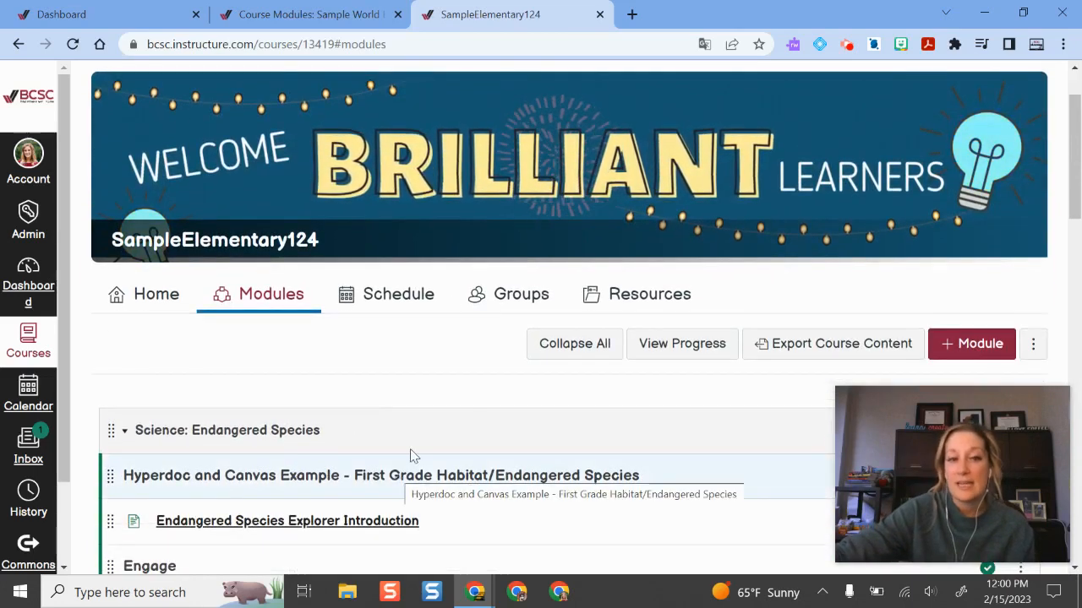
{"action": "scroll", "coordinate": [398, 411], "scroll_direction": "down", "scroll_amount": 3}
{"action": "scroll", "coordinate": [386, 376], "scroll_direction": "up", "scroll_amount": 3}
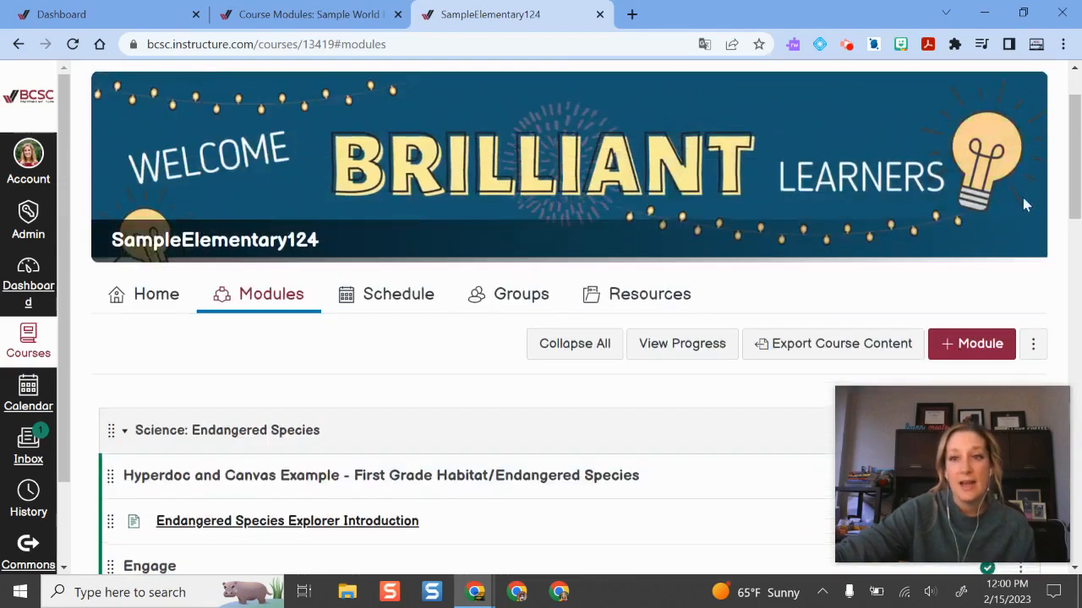
- Collapse and re-expand the Science: Endangered Species module, and return to the SampleElementary124 home page
{"action": "left_click_drag", "start_coordinate": [1073, 199], "coordinate": [1067, 229]}
{"action": "left_click", "coordinate": [125, 245]}
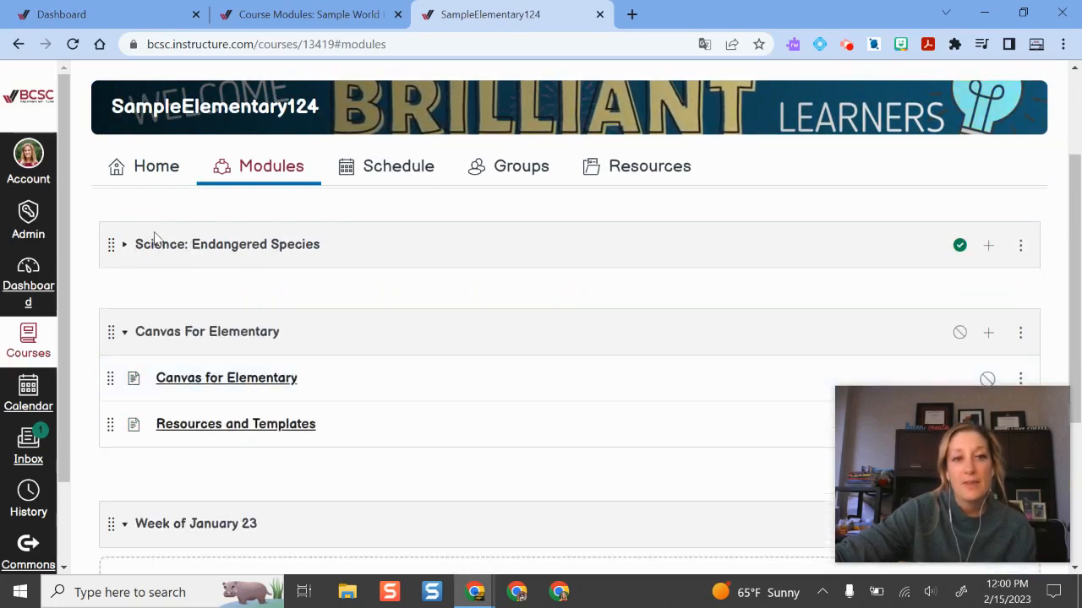
{"action": "left_click", "coordinate": [125, 246]}
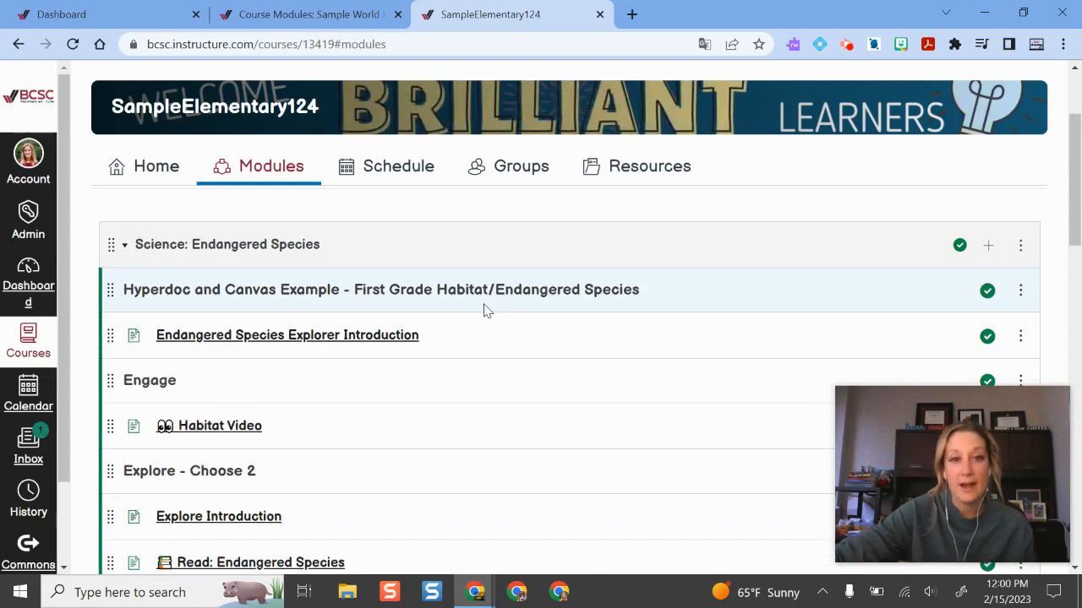
{"action": "left_click", "coordinate": [161, 169]}
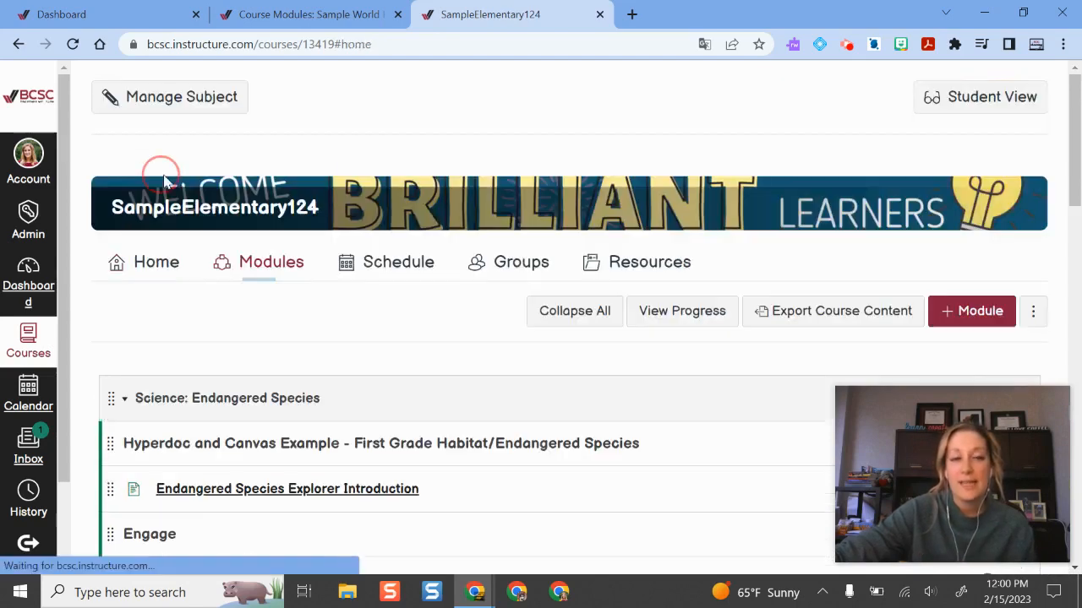
- Examine the SampleElementary124 home page, from the welcome greeting to the Lessons, News, Schedule and Help quick links
{"action": "scroll", "coordinate": [525, 296], "scroll_direction": "down", "scroll_amount": 3}
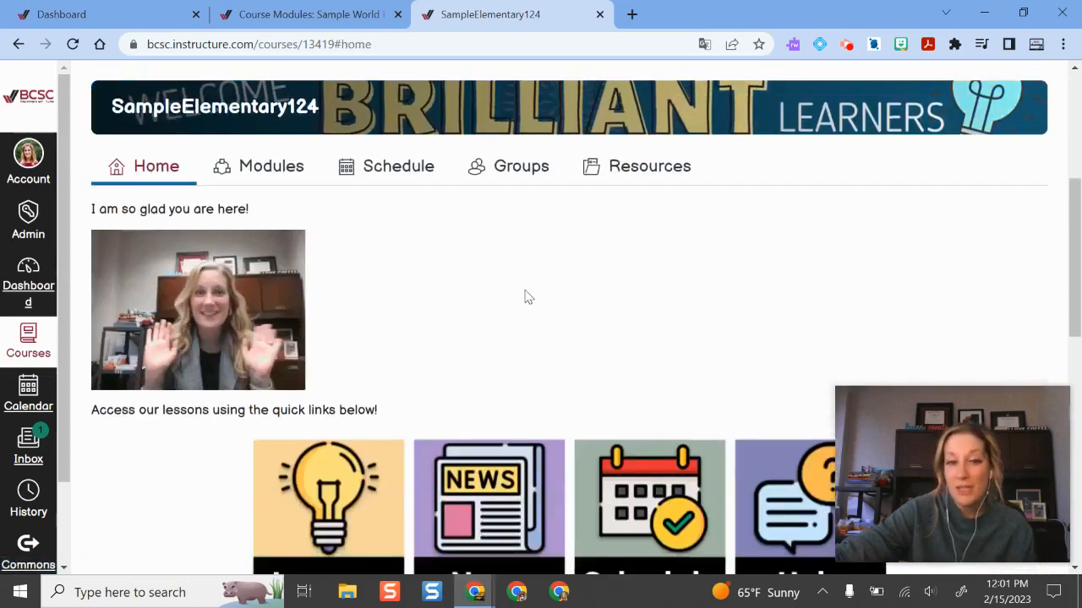
{"action": "scroll", "coordinate": [516, 288], "scroll_direction": "down", "scroll_amount": 2}
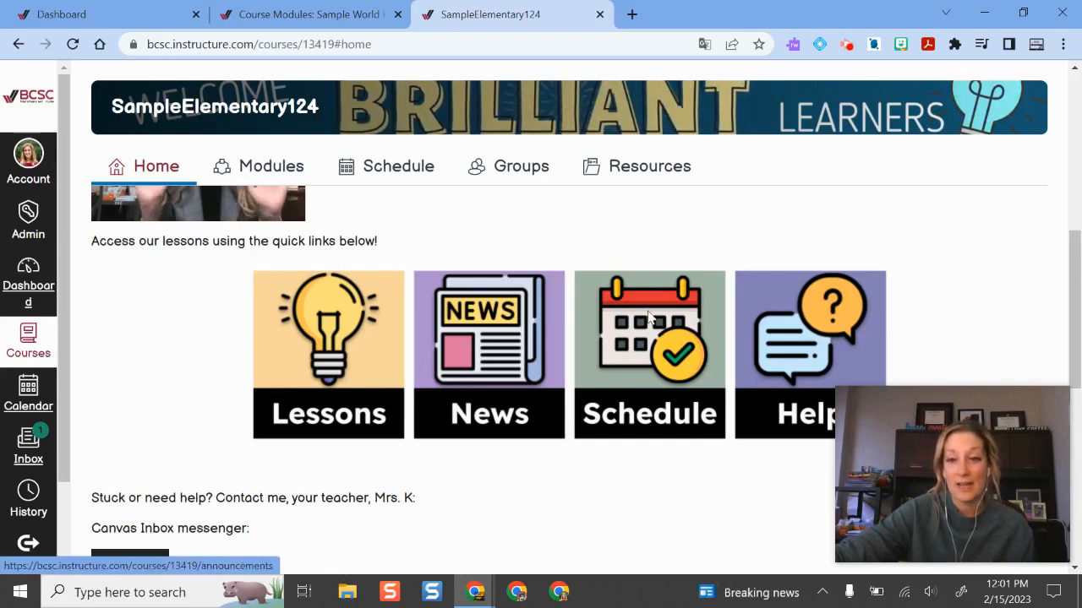
{"action": "scroll", "coordinate": [507, 265], "scroll_direction": "up", "scroll_amount": 3}
{"action": "scroll", "coordinate": [427, 308], "scroll_direction": "down", "scroll_amount": 1}
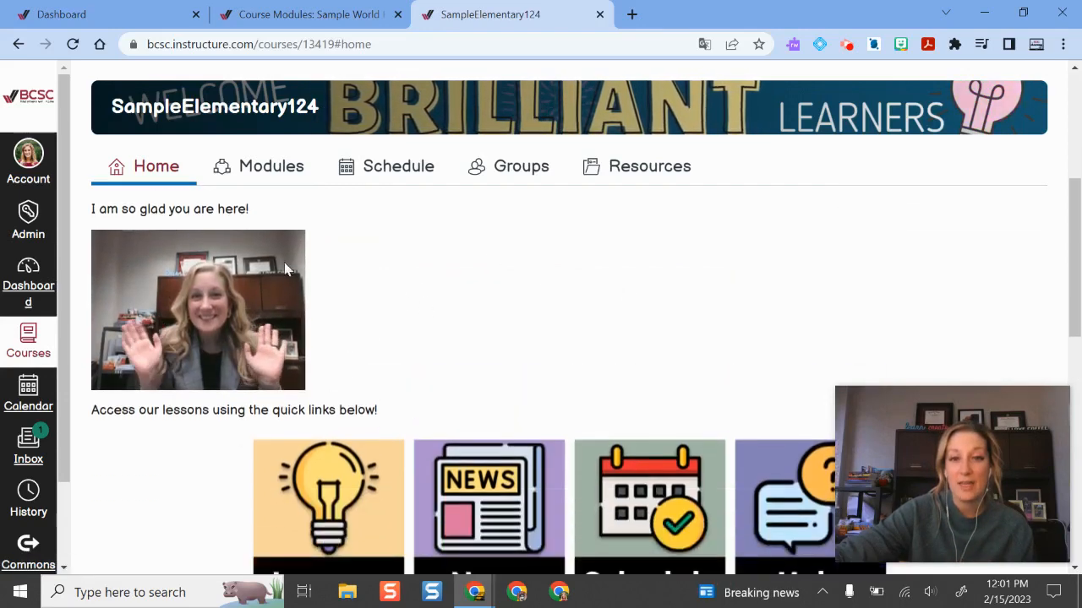
{"action": "scroll", "coordinate": [481, 270], "scroll_direction": "down", "scroll_amount": 2}
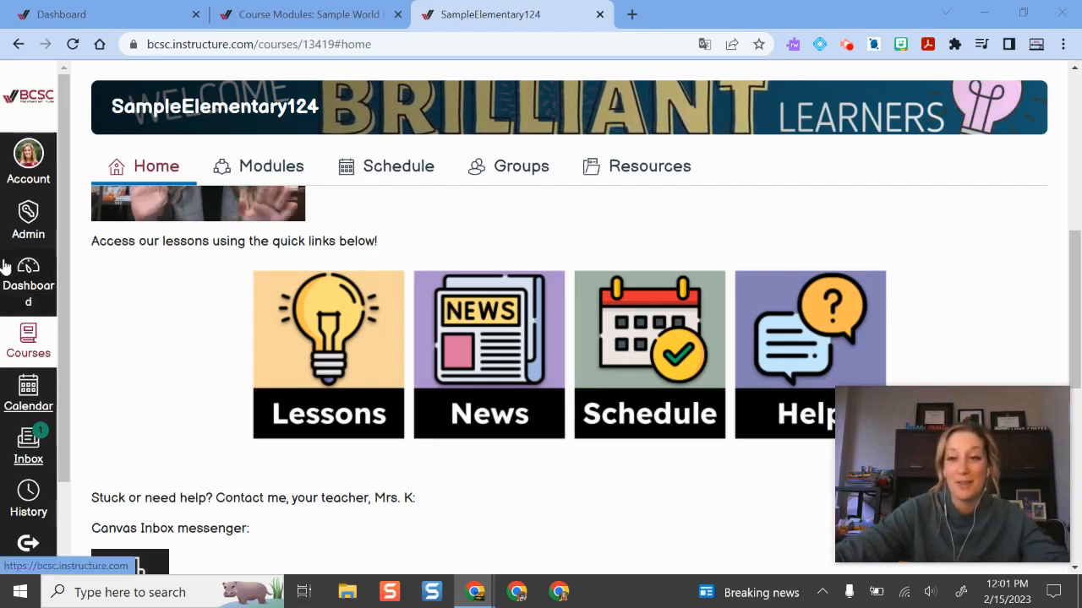
- Return to the Dashboard and open the UDL Sample course from Unpublished Courses in a new browser tab
{"action": "left_click", "coordinate": [78, 14]}
{"action": "scroll", "coordinate": [636, 292], "scroll_direction": "down", "scroll_amount": 3}
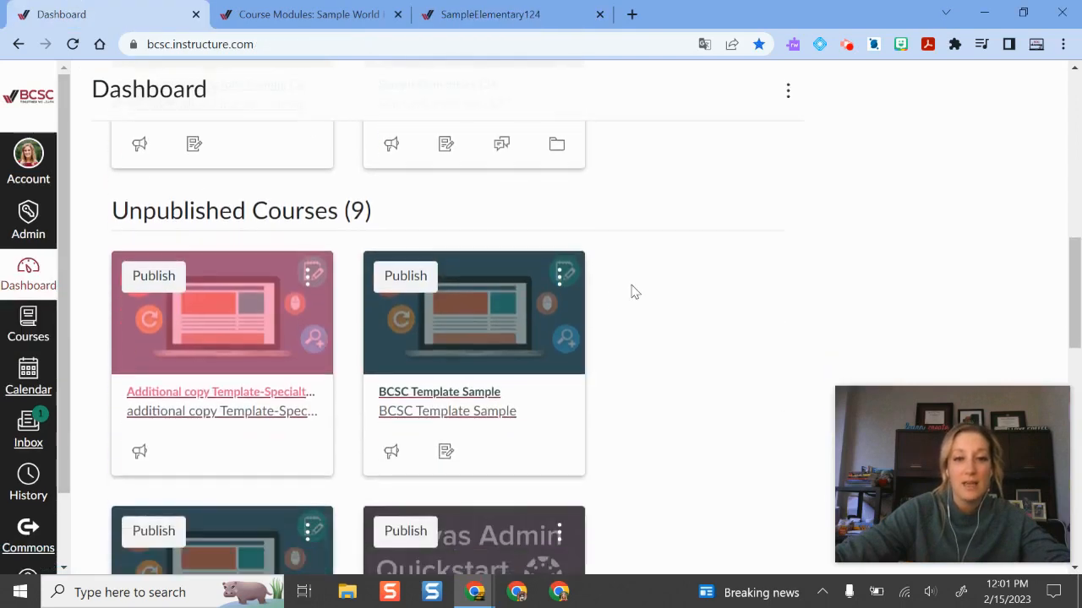
{"action": "scroll", "coordinate": [427, 406], "scroll_direction": "down", "scroll_amount": 4}
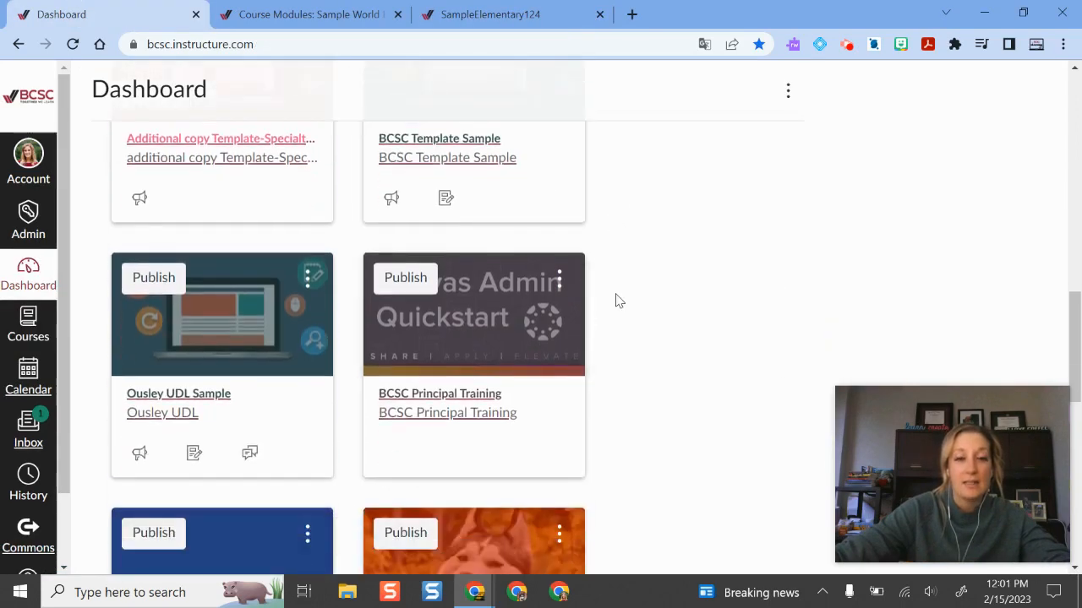
{"action": "left_click", "coordinate": [189, 331]}
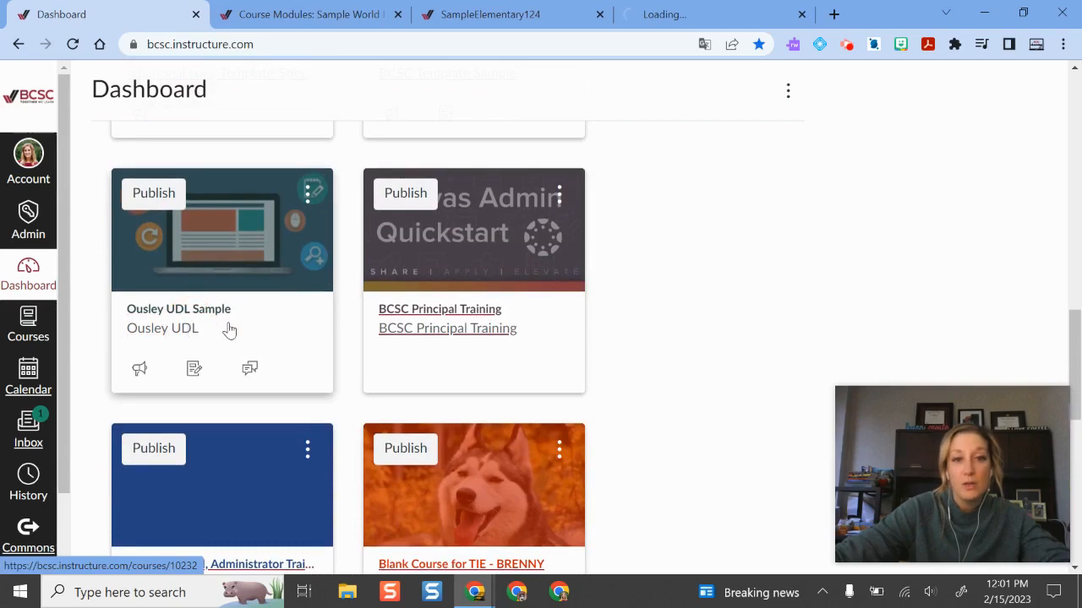
{"action": "left_click", "coordinate": [712, 7]}
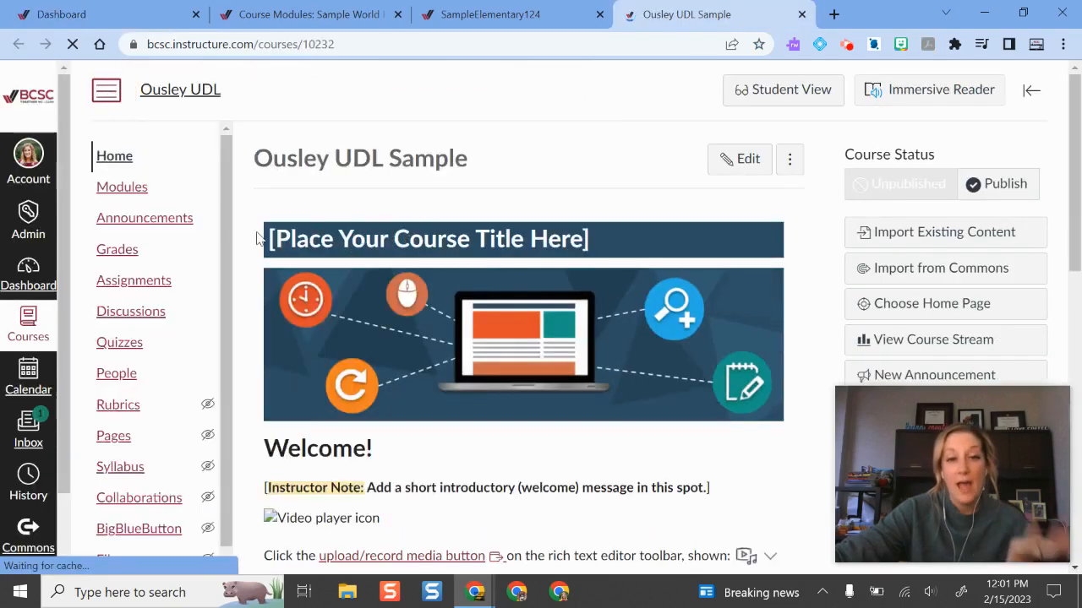
- Review the UDL Sample home page template, including the Welcome section, Navigation Tip and Quick Access Links
{"action": "scroll", "coordinate": [532, 312], "scroll_direction": "down", "scroll_amount": 2}
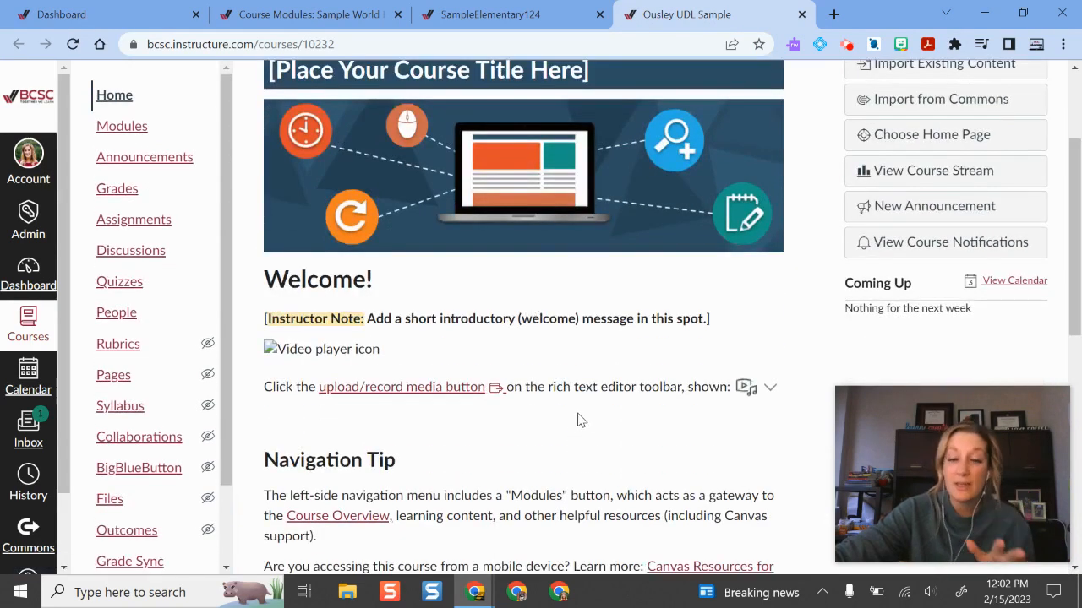
{"action": "scroll", "coordinate": [515, 355], "scroll_direction": "down", "scroll_amount": 3}
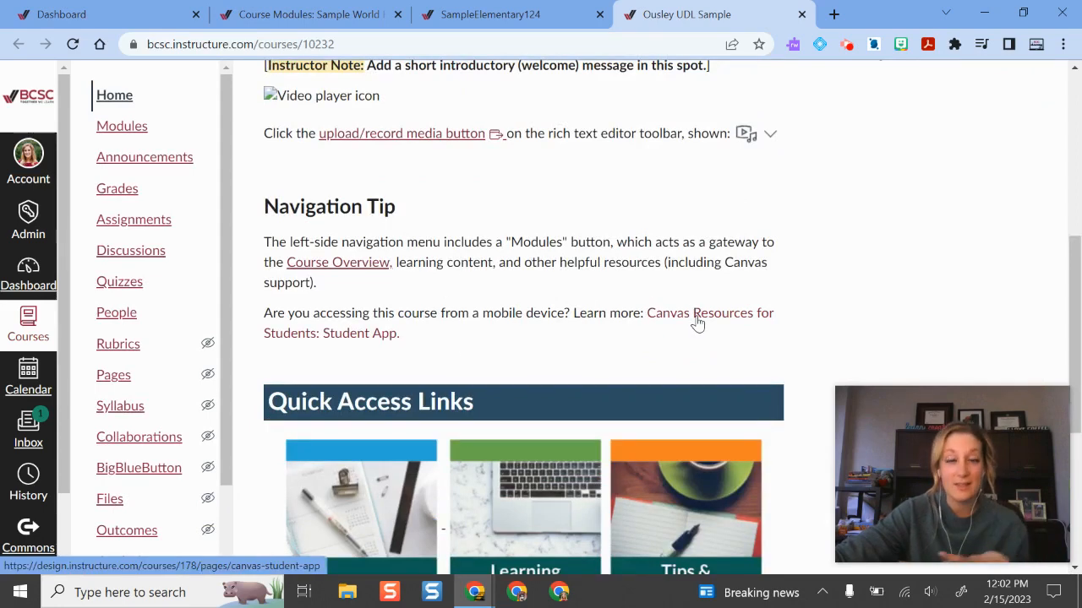
{"action": "scroll", "coordinate": [696, 322], "scroll_direction": "down", "scroll_amount": 2}
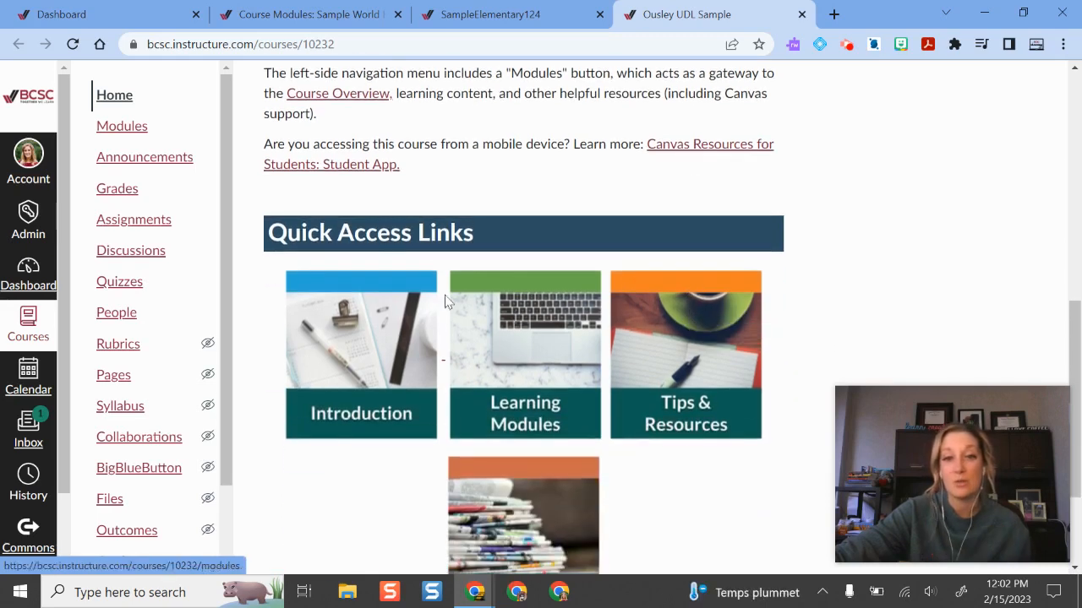
- Open the template's Learning Modules, collapse the Instructor Module, and review the Introduction, Helpful Resources and Sample Unit/Week modules
{"action": "left_click", "coordinate": [522, 355]}
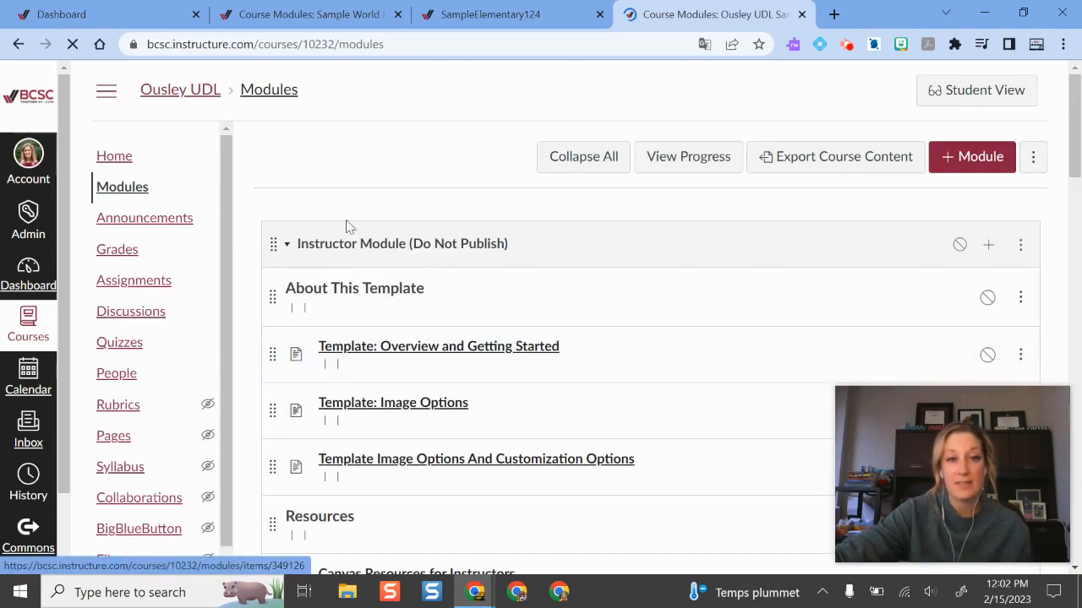
{"action": "left_click", "coordinate": [286, 247]}
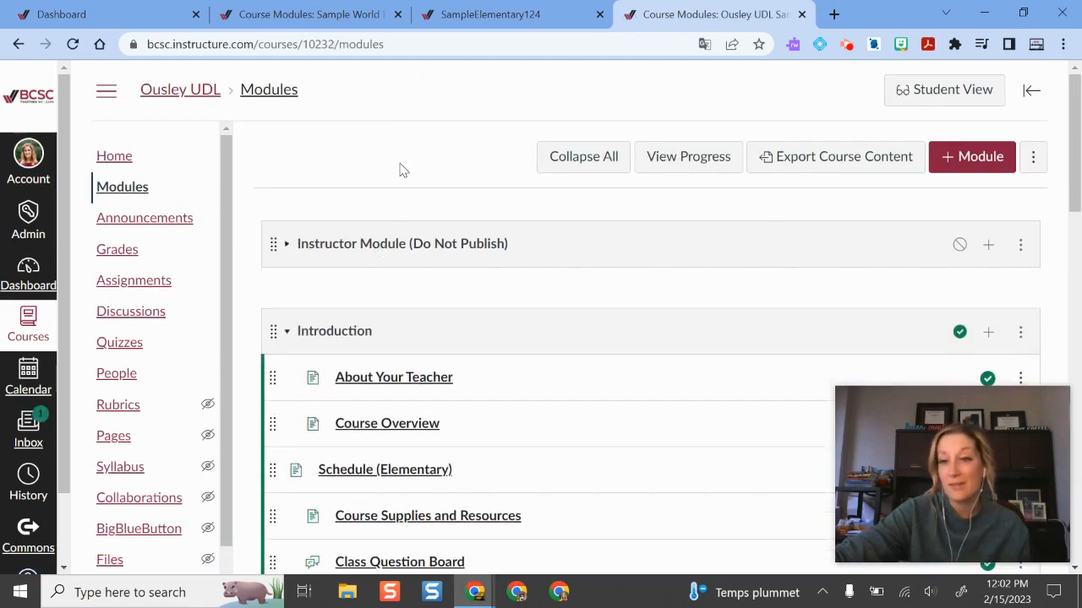
{"action": "scroll", "coordinate": [495, 268], "scroll_direction": "down", "scroll_amount": 3}
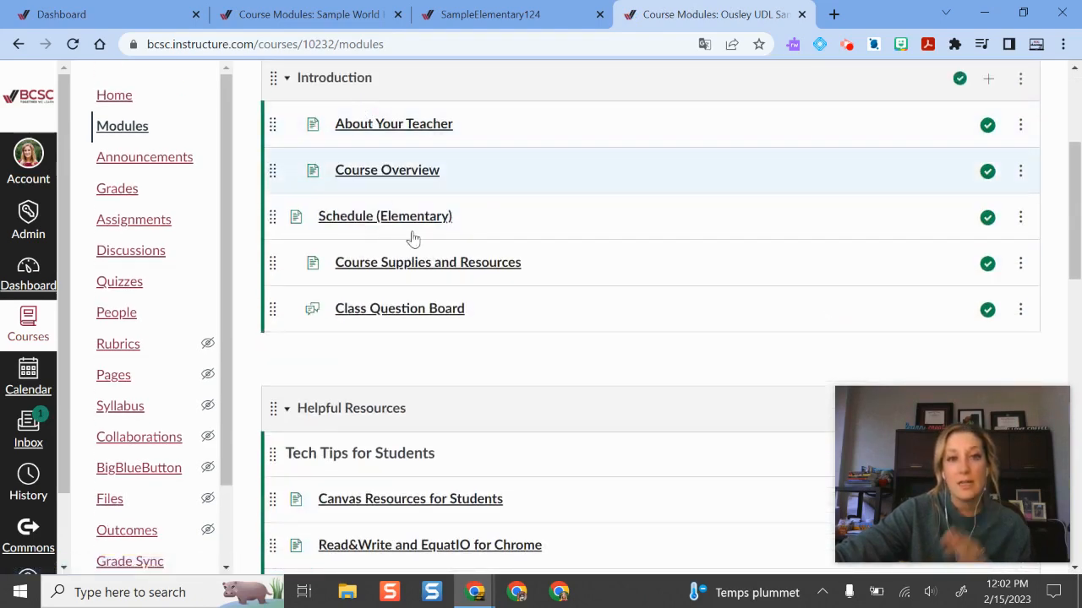
{"action": "scroll", "coordinate": [391, 343], "scroll_direction": "down", "scroll_amount": 5}
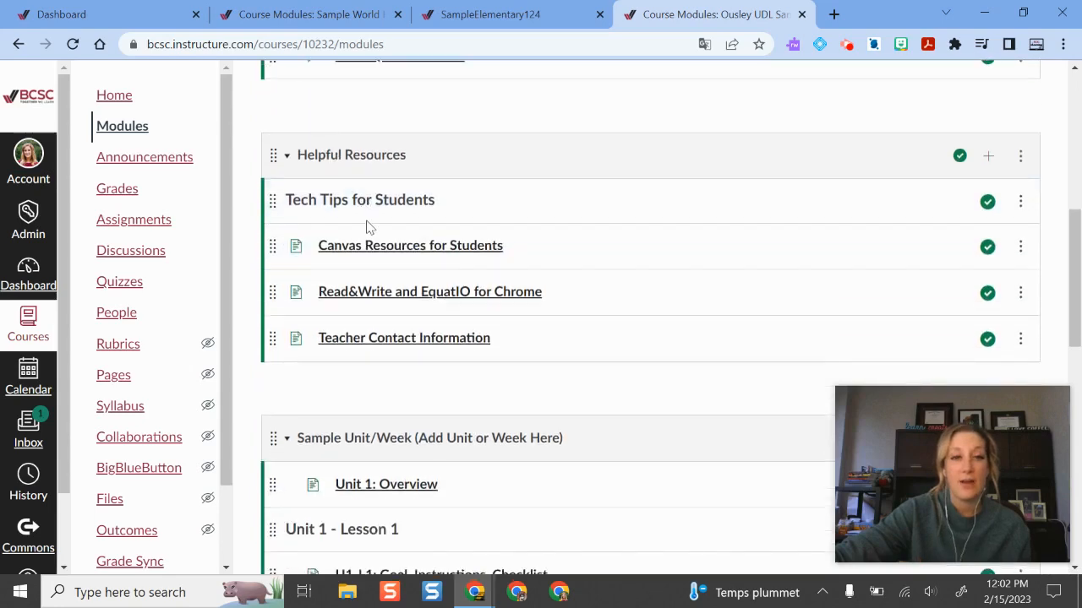
{"action": "scroll", "coordinate": [401, 215], "scroll_direction": "down", "scroll_amount": 2}
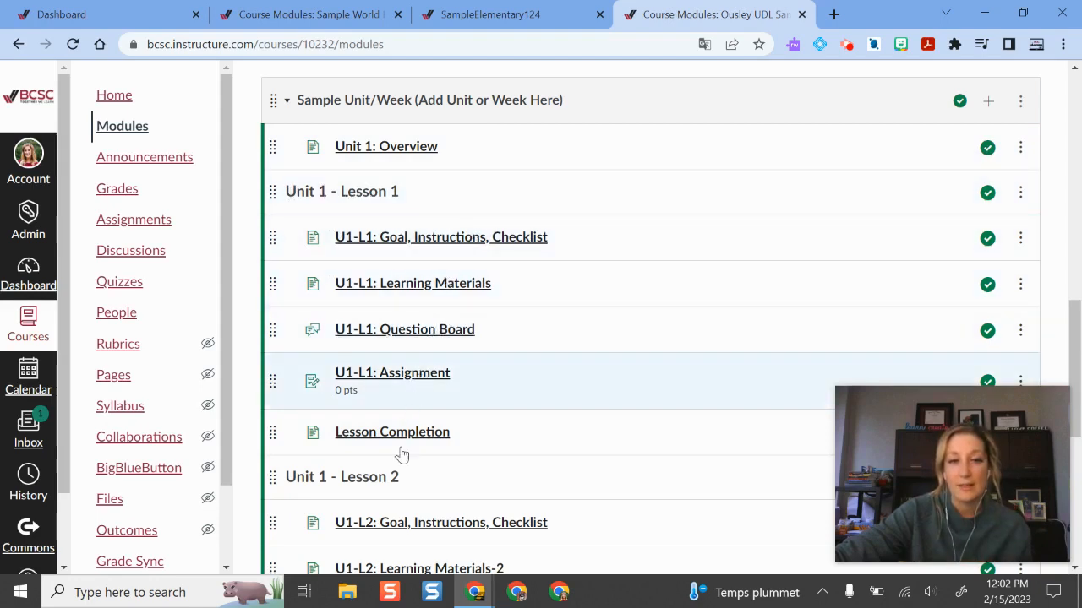
- Open the U1-L1: Goal, Instructions, Checklist page and review its learning goal, standards, instructions and checklist sections
{"action": "left_click", "coordinate": [447, 237]}
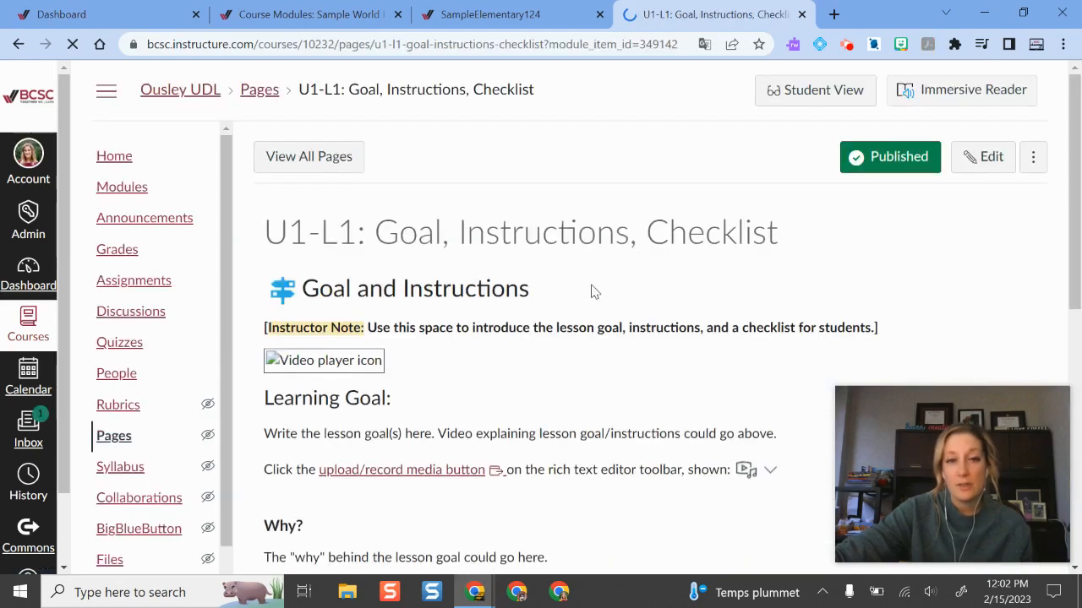
{"action": "scroll", "coordinate": [591, 291], "scroll_direction": "down", "scroll_amount": 2}
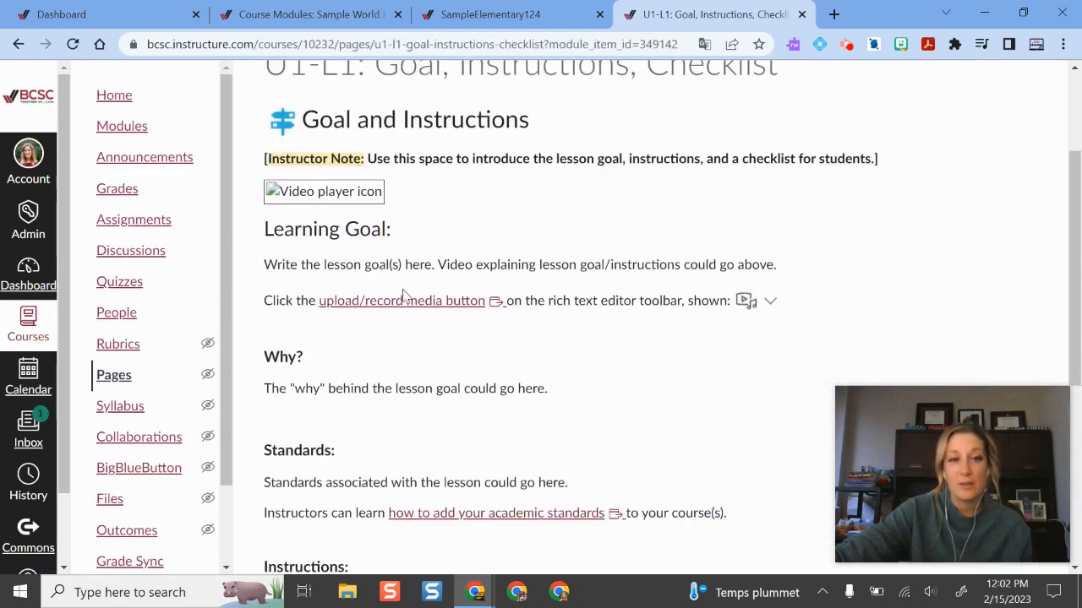
{"action": "scroll", "coordinate": [479, 187], "scroll_direction": "down", "scroll_amount": 3}
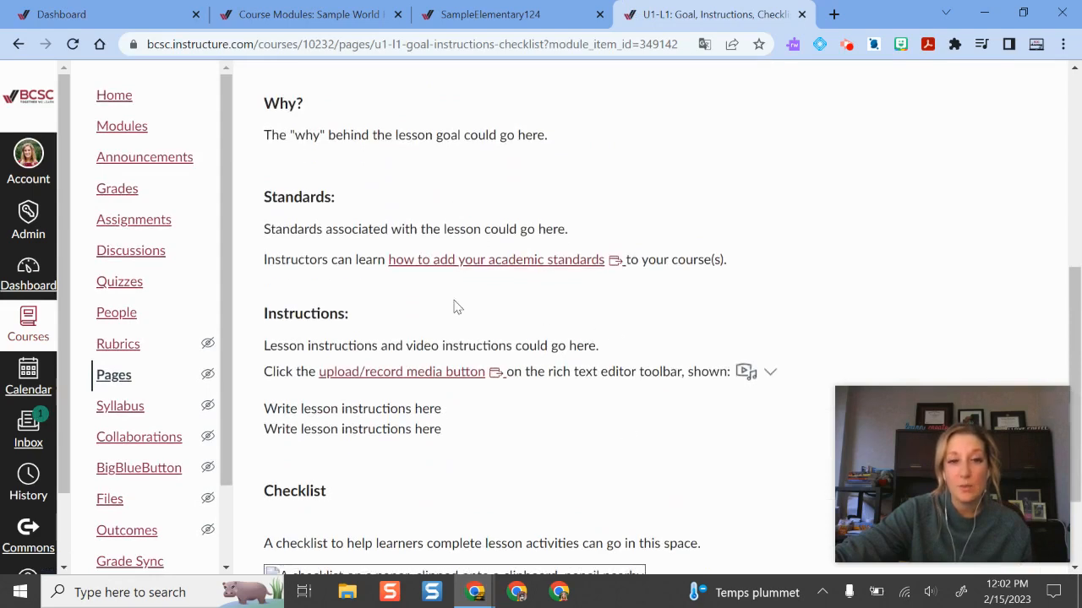
{"action": "scroll", "coordinate": [422, 266], "scroll_direction": "down", "scroll_amount": 2}
{"action": "scroll", "coordinate": [479, 348], "scroll_direction": "up", "scroll_amount": 6}
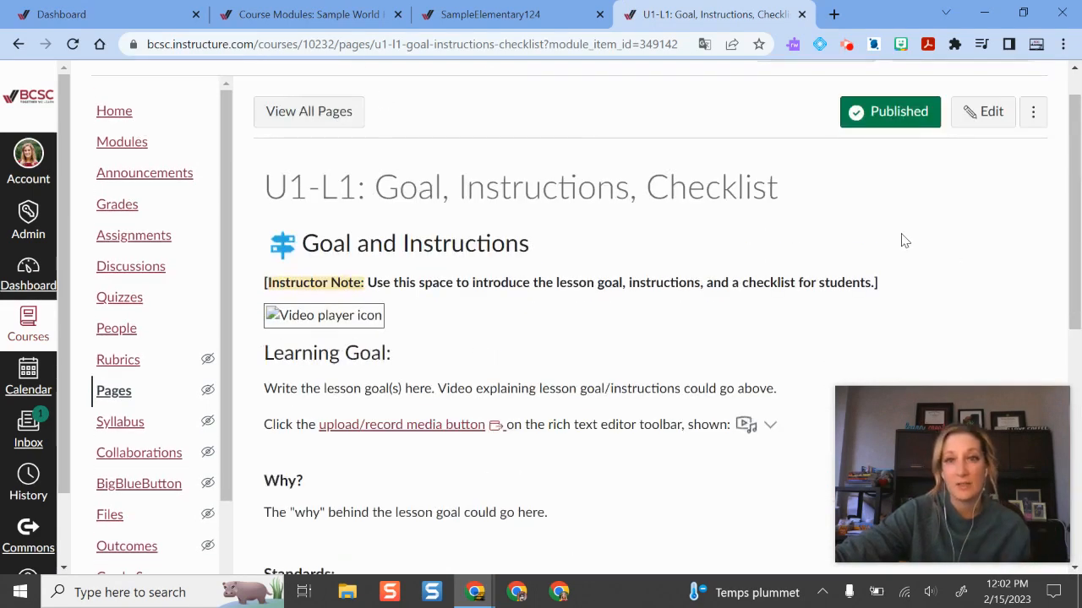
{"action": "scroll", "coordinate": [905, 237], "scroll_direction": "down", "scroll_amount": 6}
{"action": "left_click_drag", "start_coordinate": [979, 394], "coordinate": [948, 32]}
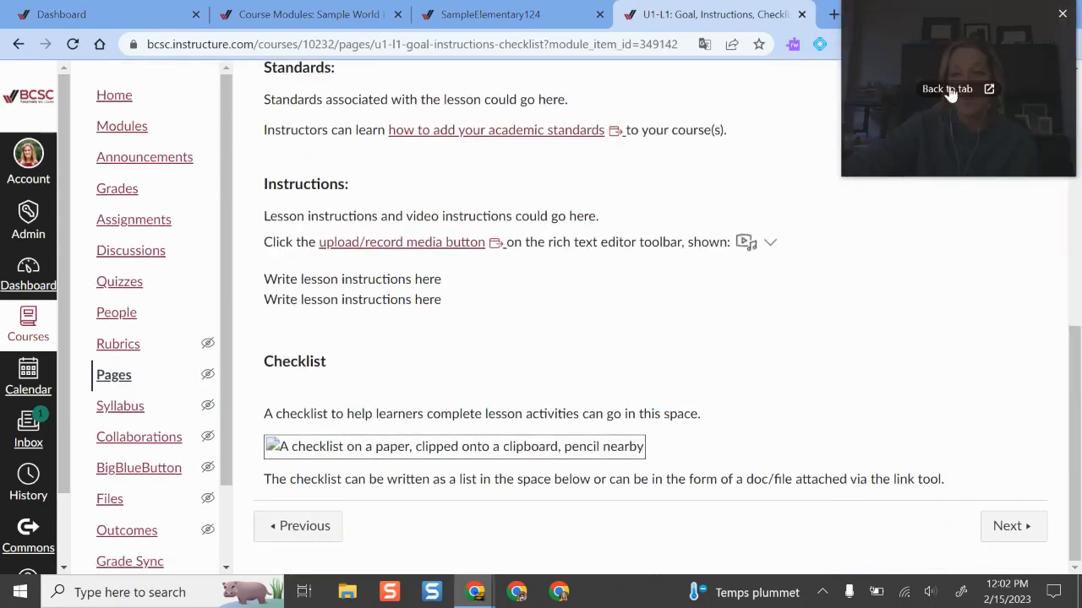
- Open Week 1: Module 1 Overview in the World History course and examine its introduction, learning goal, to-do list and academic standards
{"action": "left_click", "coordinate": [313, 16]}
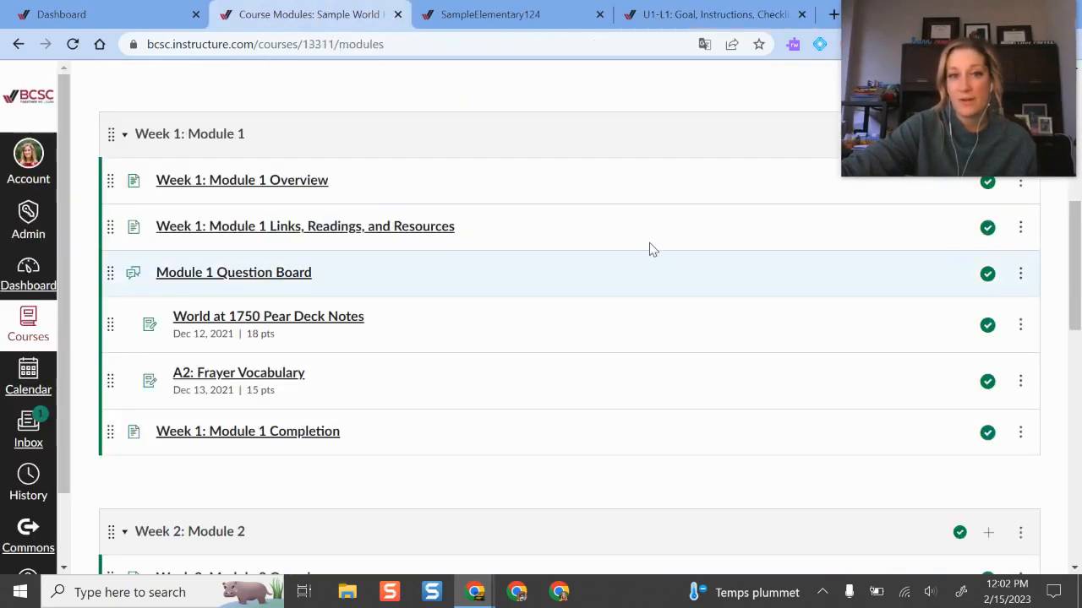
{"action": "left_click", "coordinate": [269, 185]}
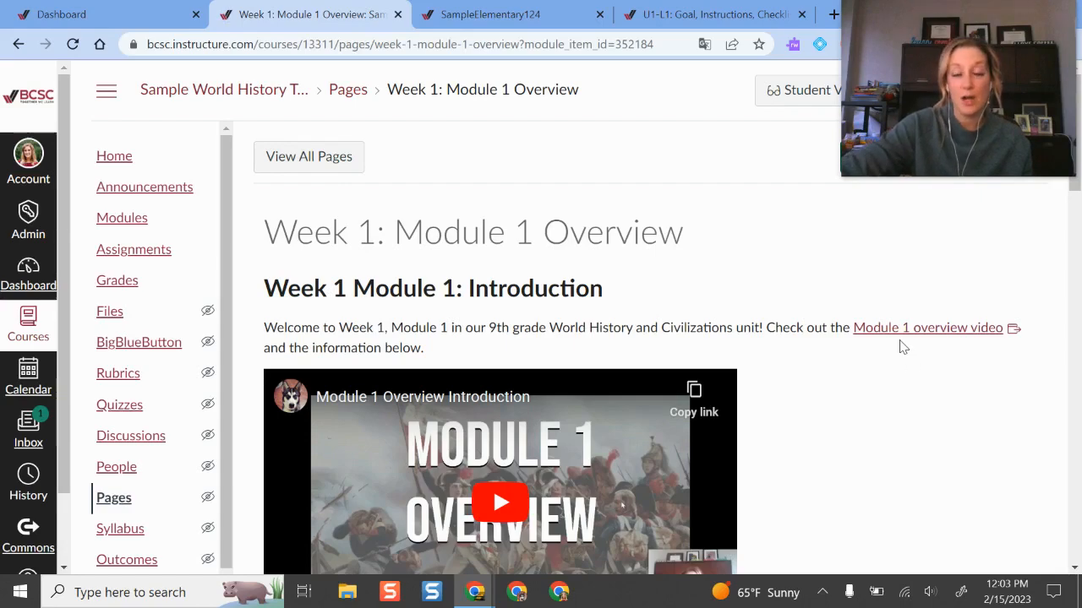
{"action": "scroll", "coordinate": [837, 306], "scroll_direction": "down", "scroll_amount": 4}
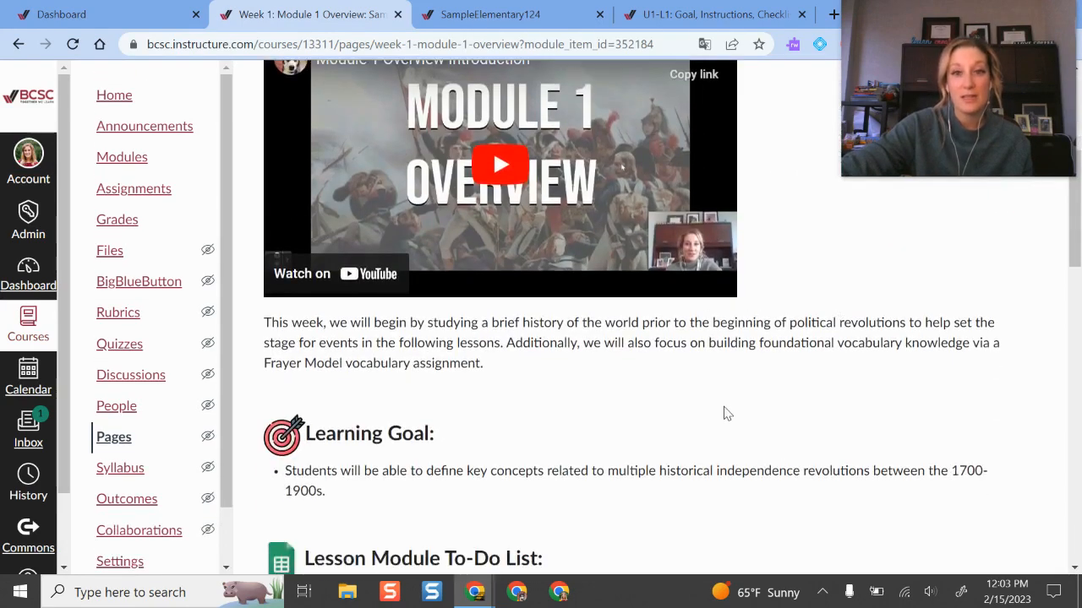
{"action": "scroll", "coordinate": [727, 410], "scroll_direction": "down", "scroll_amount": 1}
{"action": "scroll", "coordinate": [738, 388], "scroll_direction": "up", "scroll_amount": 6}
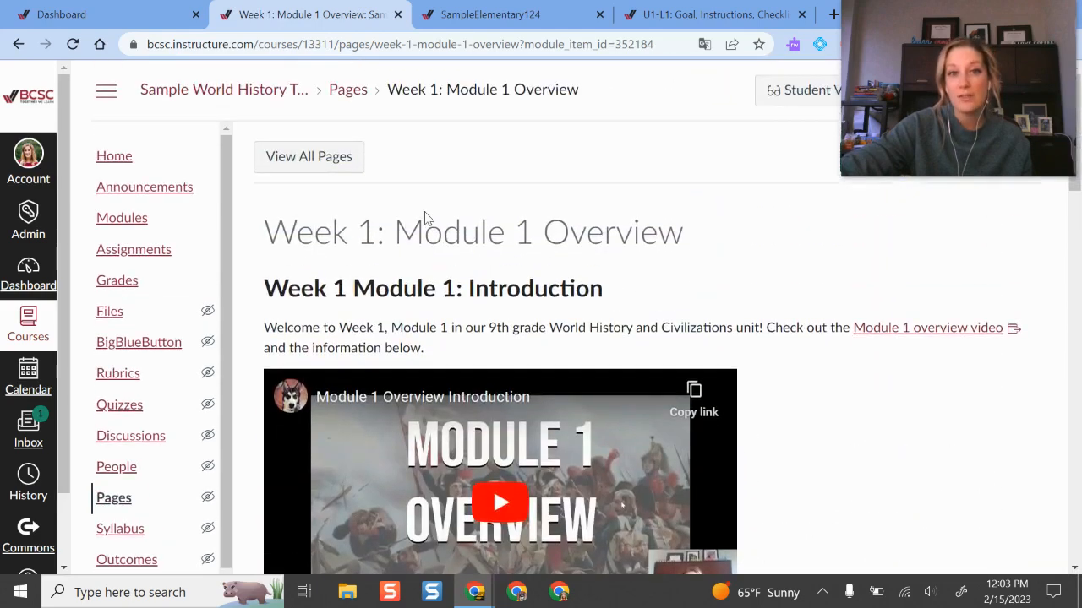
{"action": "scroll", "coordinate": [829, 394], "scroll_direction": "down", "scroll_amount": 9}
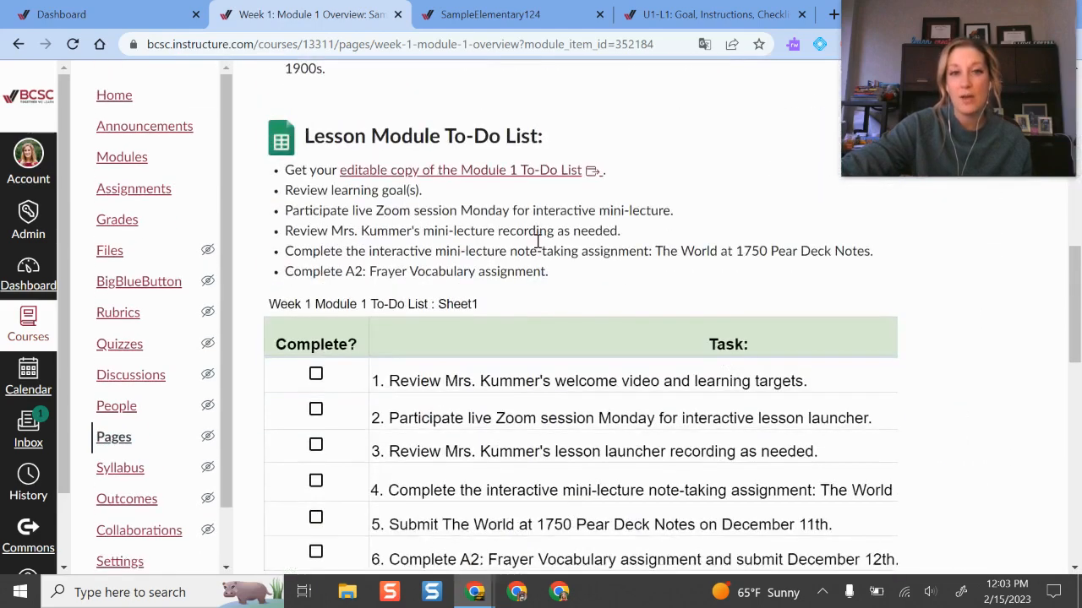
{"action": "scroll", "coordinate": [714, 438], "scroll_direction": "down", "scroll_amount": 6}
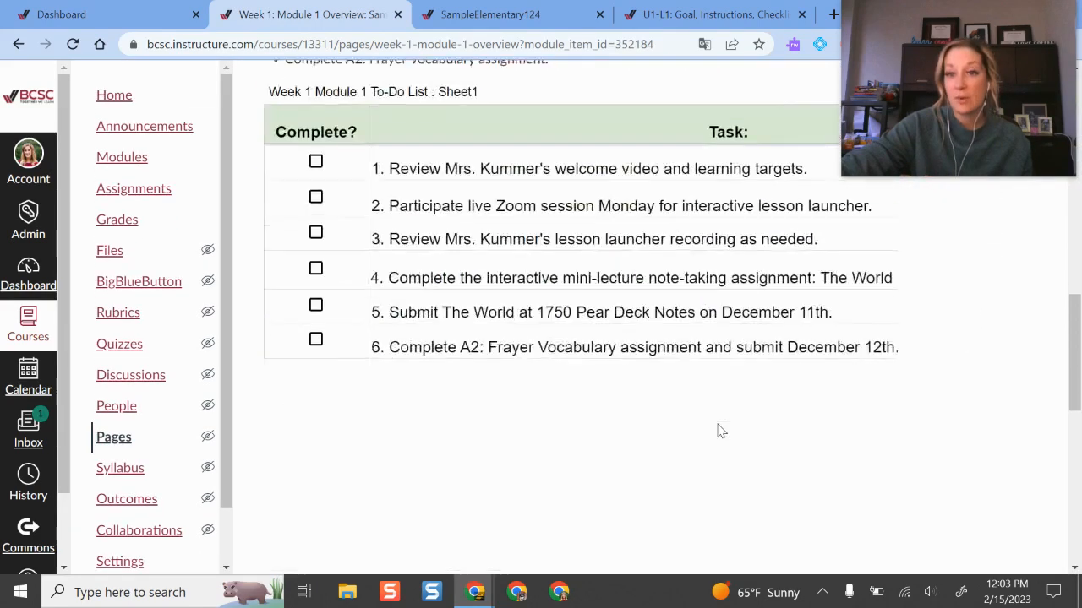
{"action": "scroll", "coordinate": [662, 325], "scroll_direction": "down", "scroll_amount": 3}
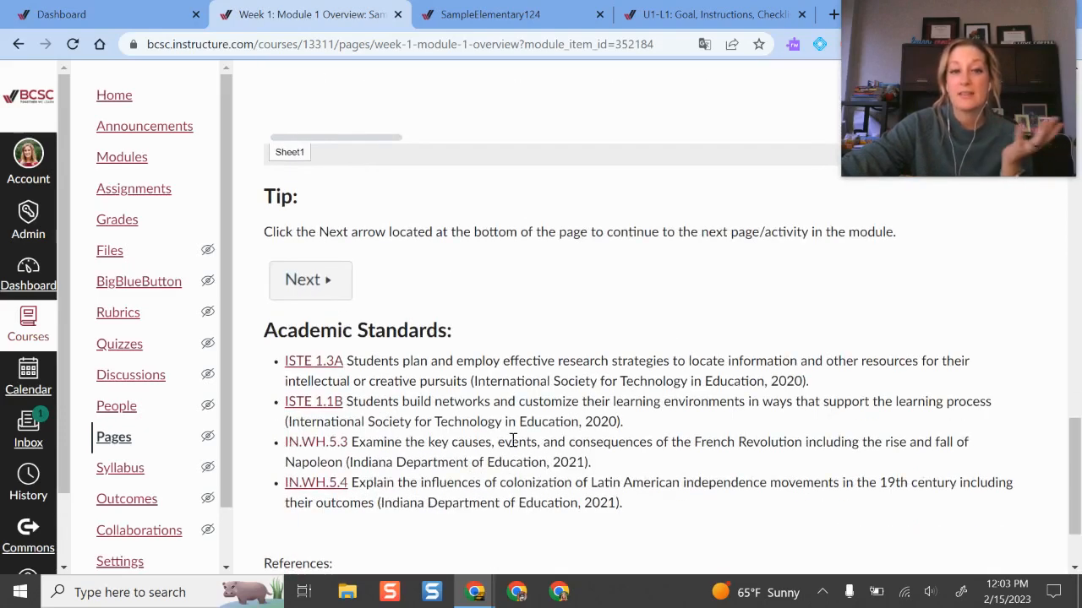
{"action": "scroll", "coordinate": [512, 440], "scroll_direction": "down", "scroll_amount": 2}
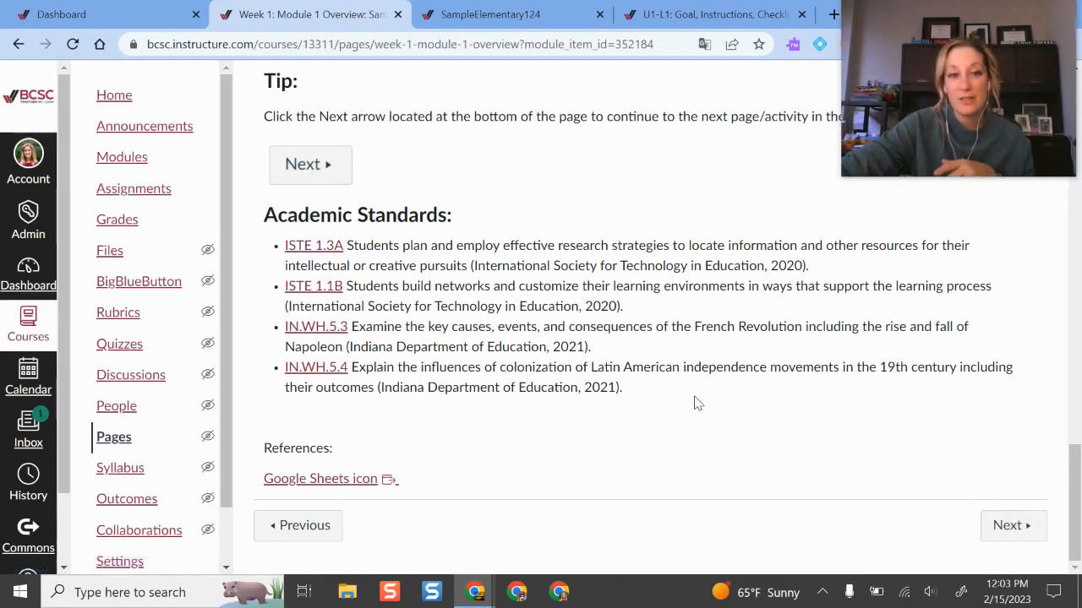
{"action": "scroll", "coordinate": [757, 477], "scroll_direction": "up", "scroll_amount": 6}
{"action": "scroll", "coordinate": [761, 473], "scroll_direction": "down", "scroll_amount": 6}
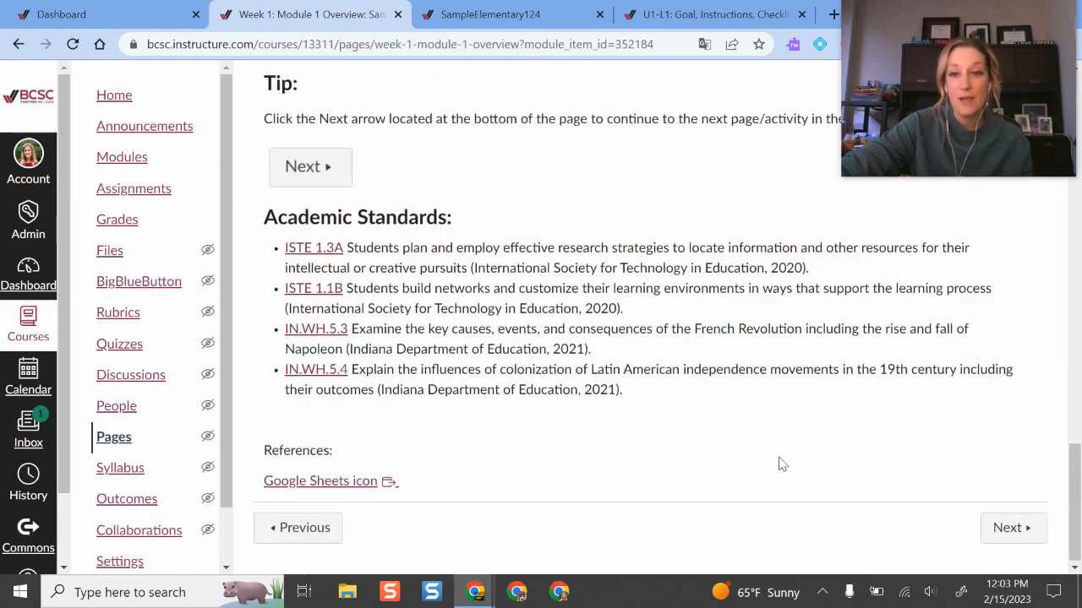
- Advance to the Week 1: Module 1 Links, Readings, and Resources page and look through its session links, resources and assignment descriptions
{"action": "left_click", "coordinate": [1012, 530]}
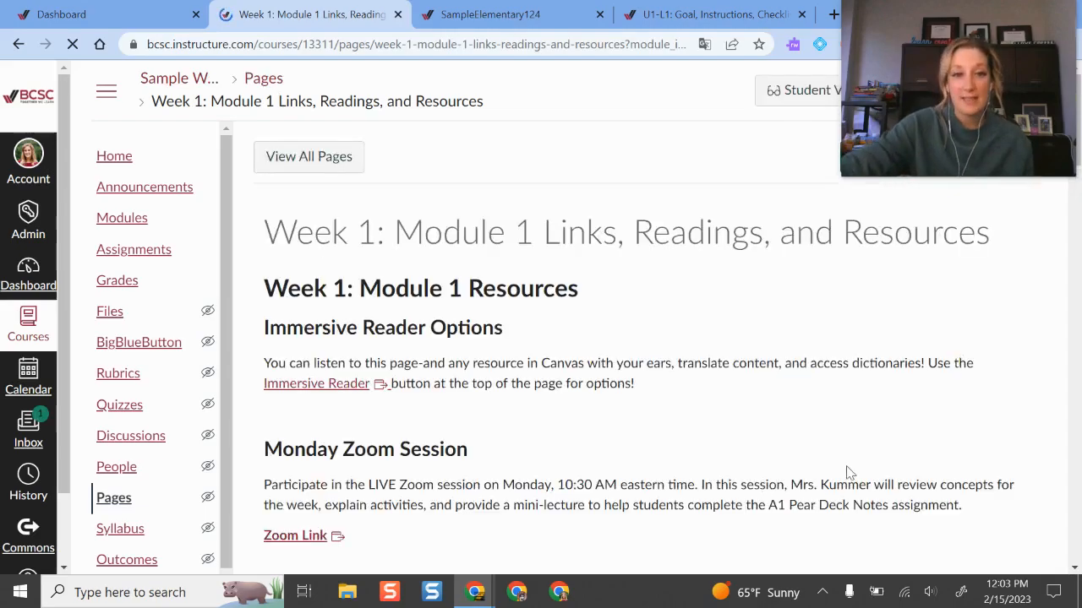
{"action": "scroll", "coordinate": [519, 370], "scroll_direction": "down", "scroll_amount": 5}
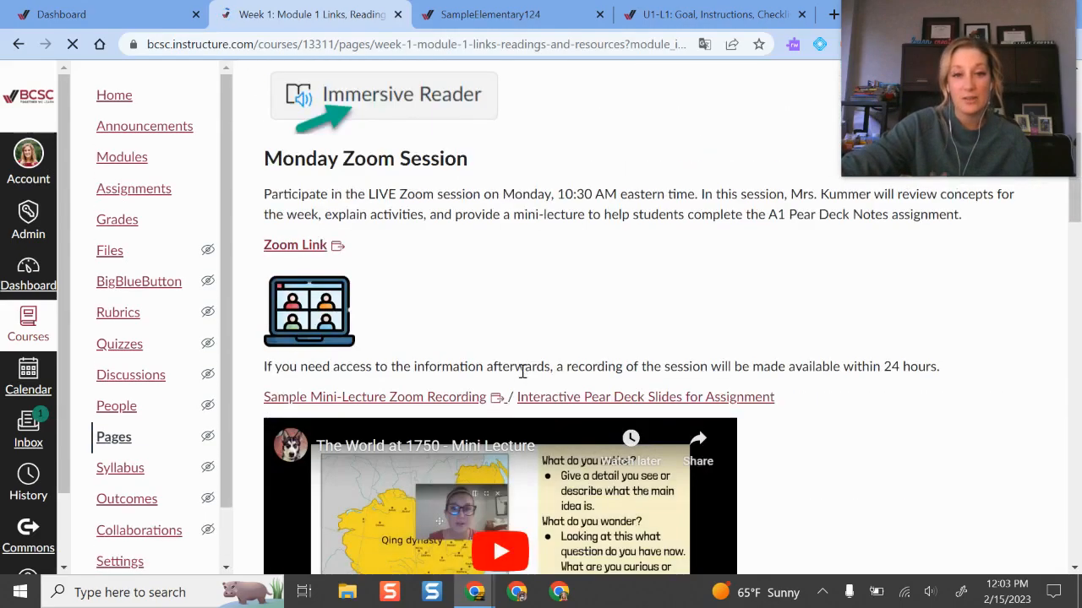
{"action": "scroll", "coordinate": [874, 369], "scroll_direction": "down", "scroll_amount": 20}
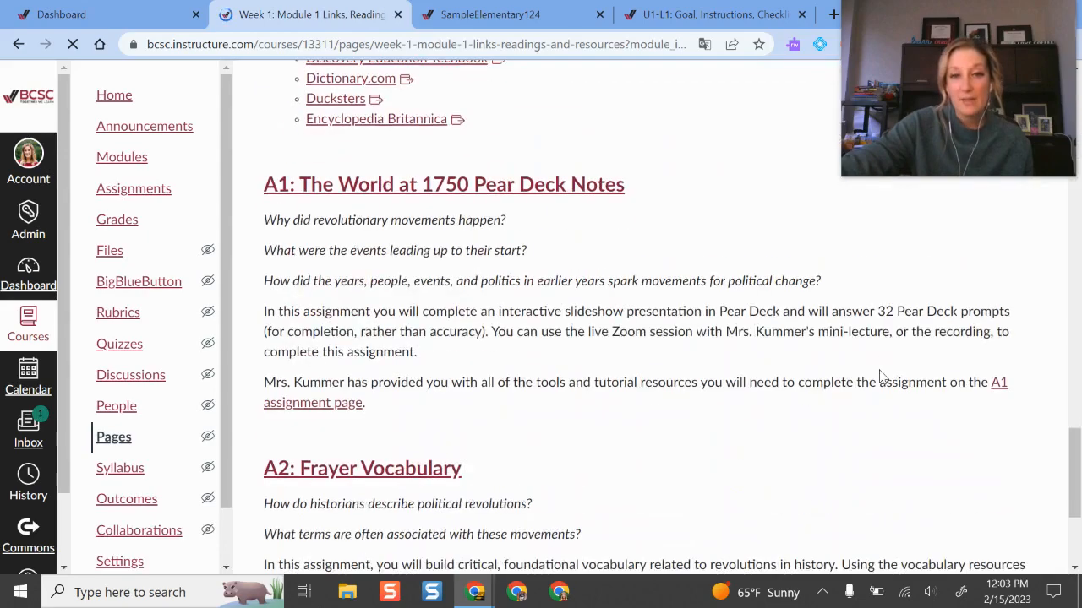
{"action": "scroll", "coordinate": [881, 377], "scroll_direction": "down", "scroll_amount": 3}
- Advance to the Module 1 Question Board, review it, and continue to the World at 1750 Pear Deck Notes assignment
{"action": "left_click", "coordinate": [1031, 526]}
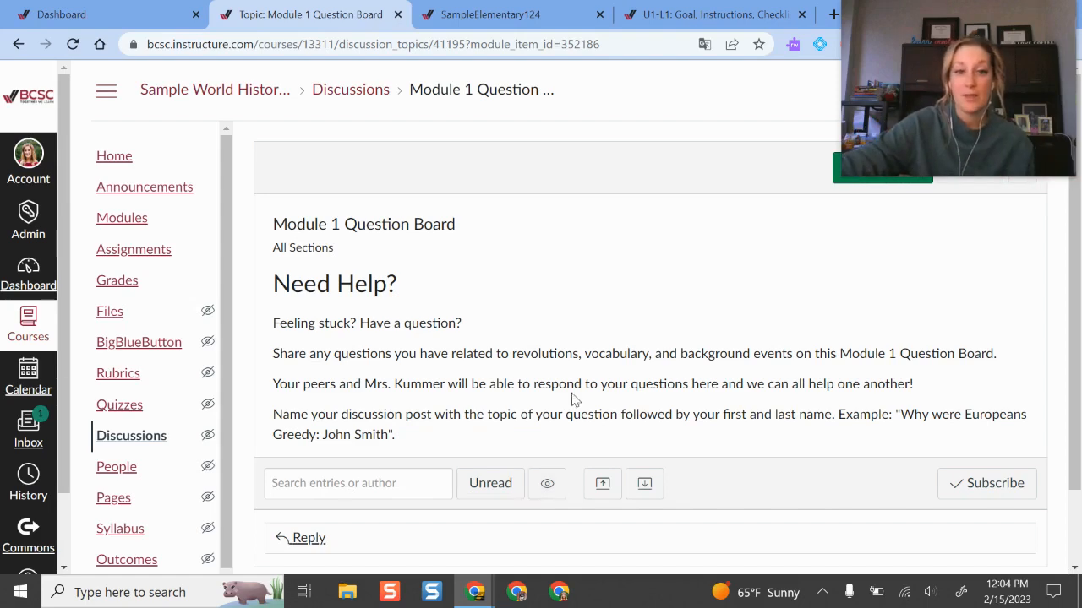
{"action": "scroll", "coordinate": [639, 350], "scroll_direction": "down", "scroll_amount": 2}
{"action": "left_click", "coordinate": [1010, 524]}
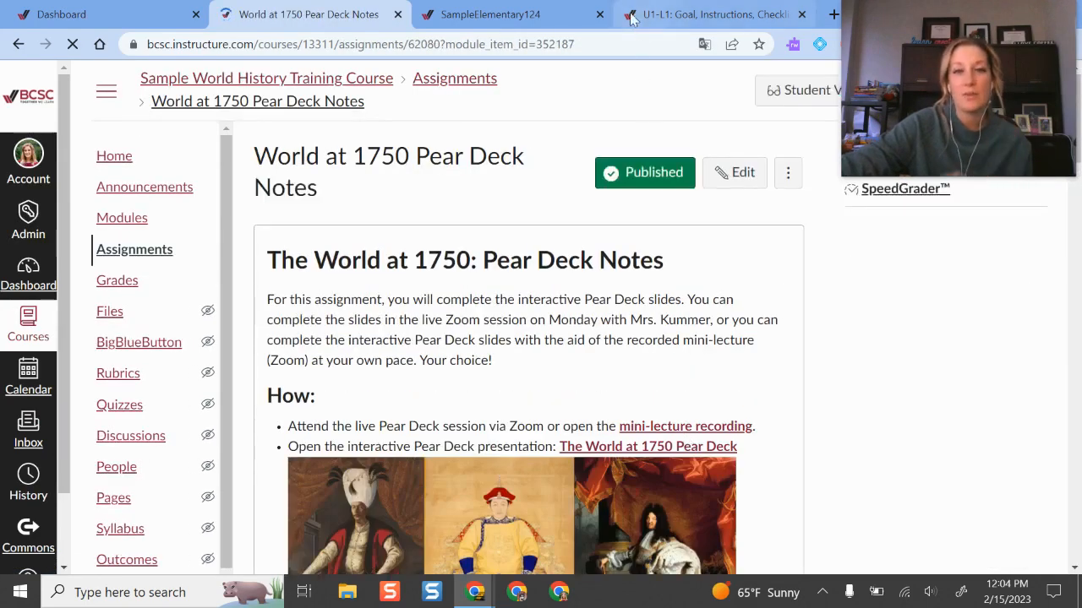
- Return to the SampleElementary124 home page and open the Lessons quick link to the Science: Endangered Species module
{"action": "left_click", "coordinate": [490, 15]}
{"action": "left_click", "coordinate": [301, 413]}
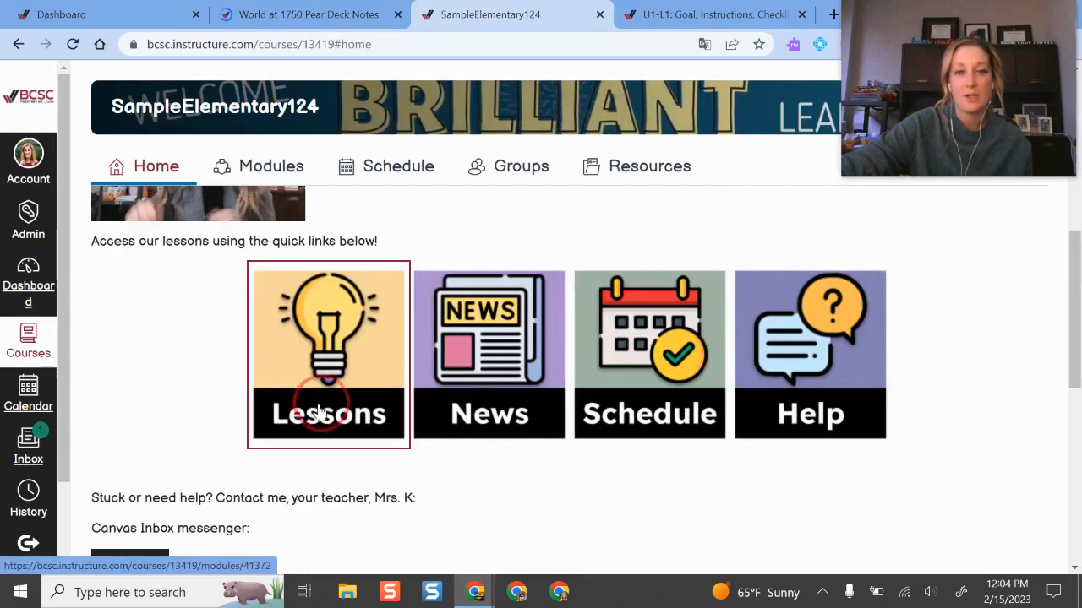
{"action": "left_click", "coordinate": [666, 179]}
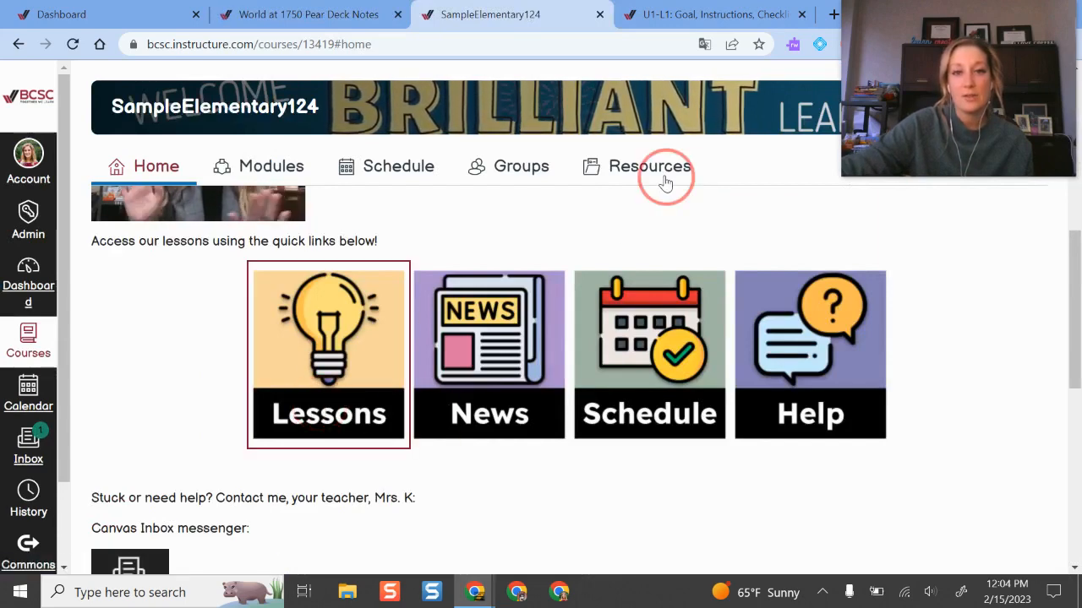
{"action": "left_click", "coordinate": [623, 174]}
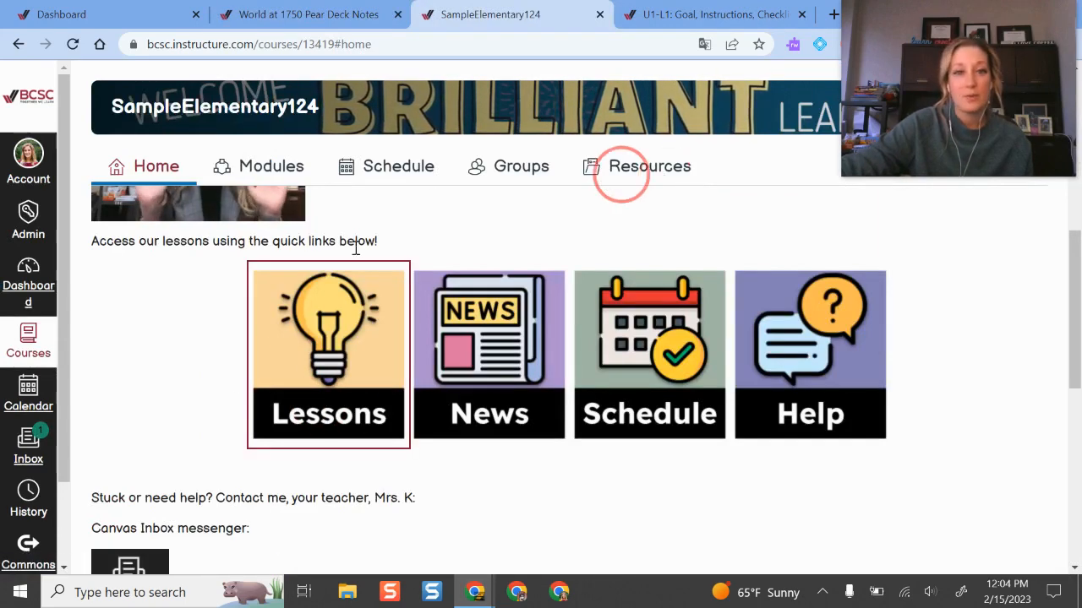
{"action": "left_click", "coordinate": [321, 411]}
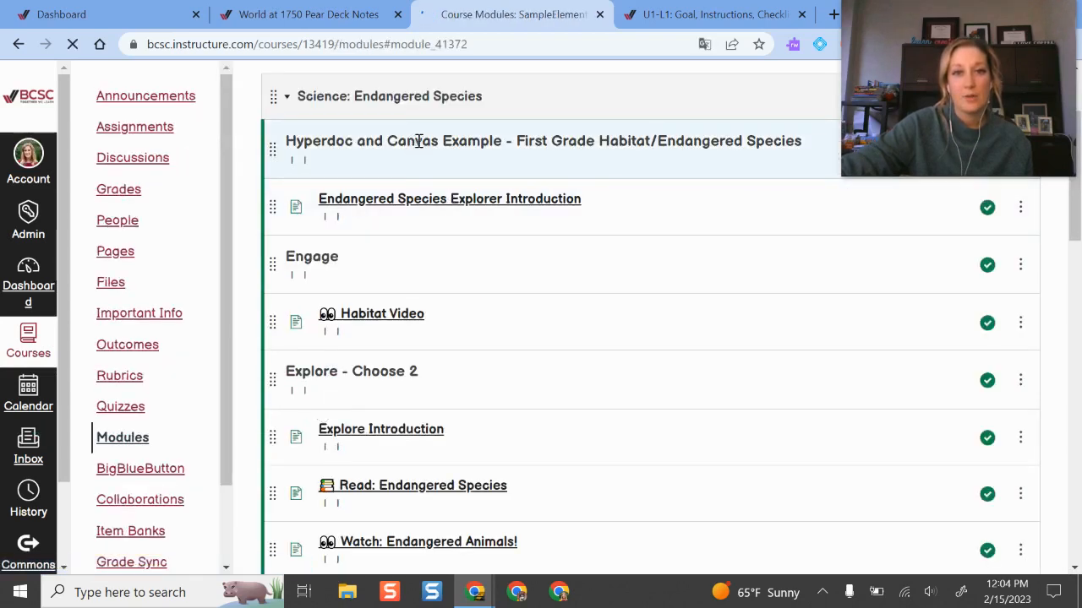
- Open the Endangered Species Explorer Introduction page and review its learning goal, lesson to-do table and icon key
{"action": "left_click", "coordinate": [509, 188]}
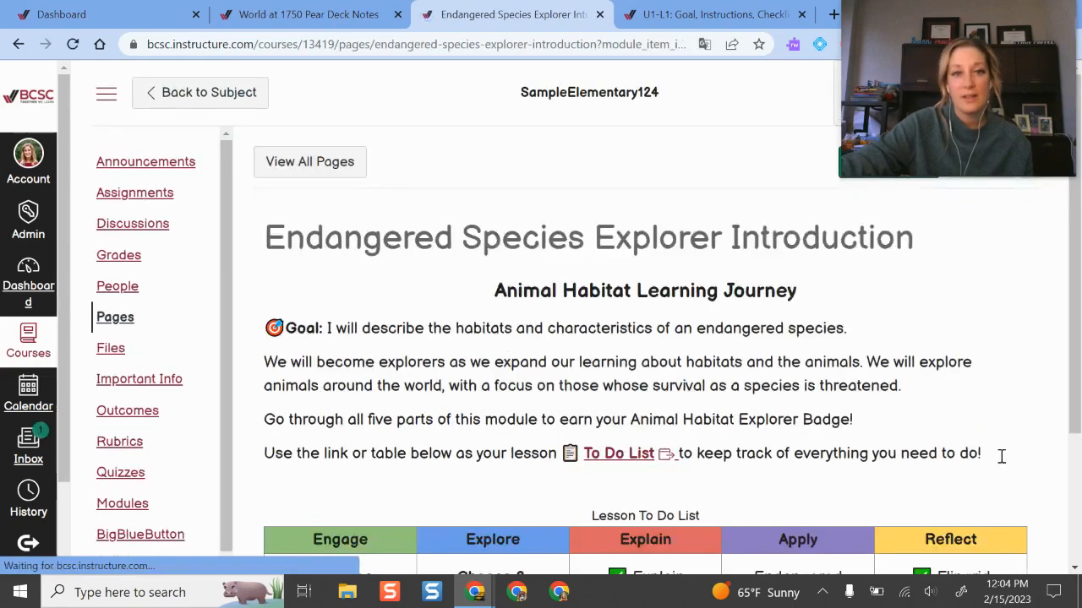
{"action": "scroll", "coordinate": [929, 414], "scroll_direction": "down", "scroll_amount": 4}
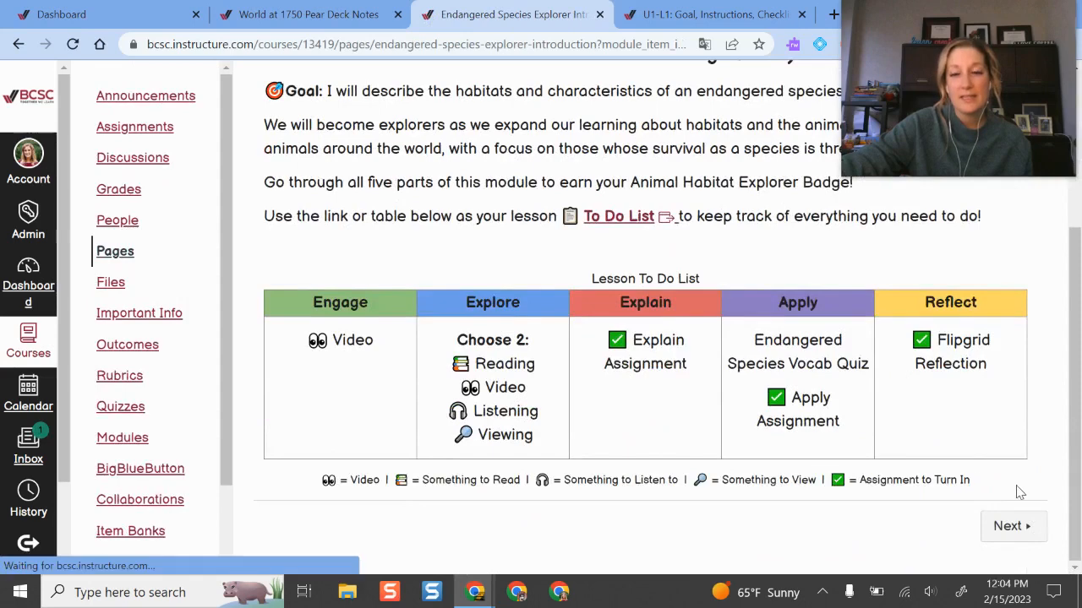
{"action": "scroll", "coordinate": [901, 376], "scroll_direction": "up", "scroll_amount": 3}
{"action": "scroll", "coordinate": [845, 419], "scroll_direction": "down", "scroll_amount": 2}
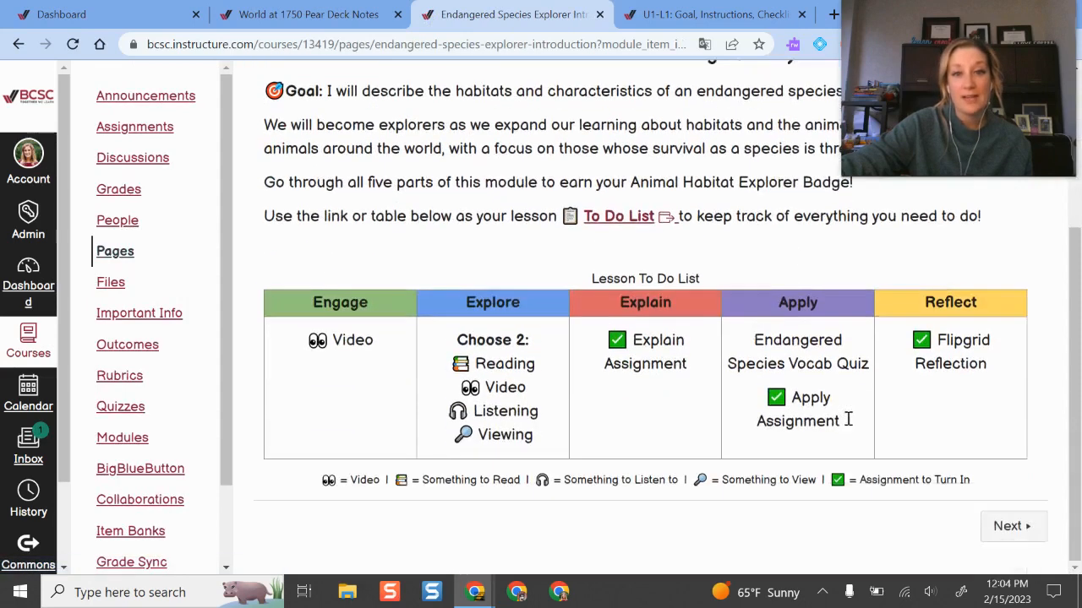
- Advance to the Habitat Video page, look it over, and continue to the Explore Introduction page with the course navigation hidden
{"action": "left_click", "coordinate": [1018, 528]}
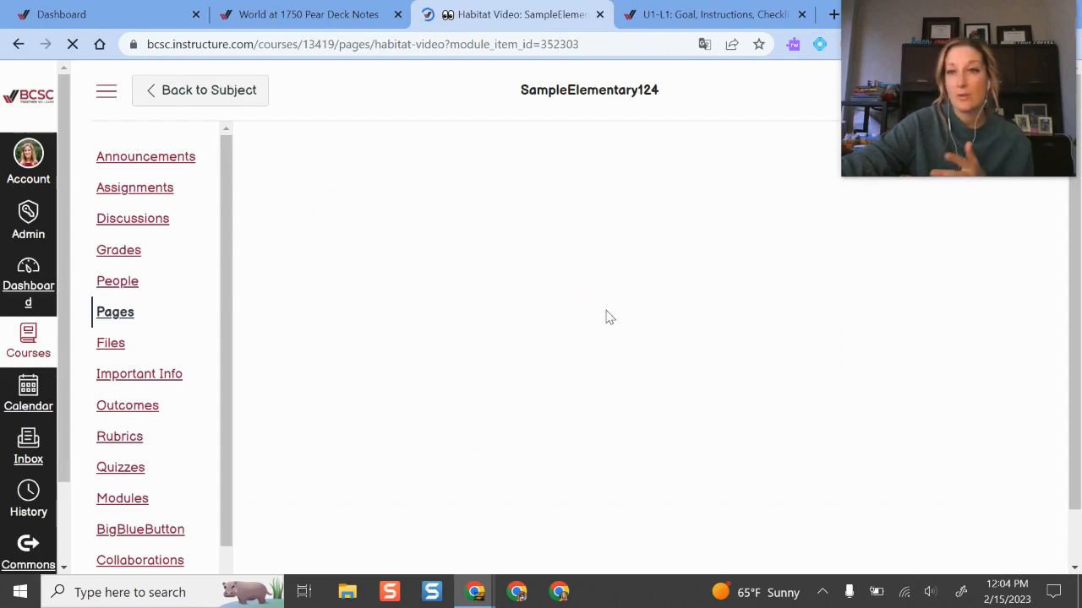
{"action": "scroll", "coordinate": [610, 317], "scroll_direction": "down", "scroll_amount": 3}
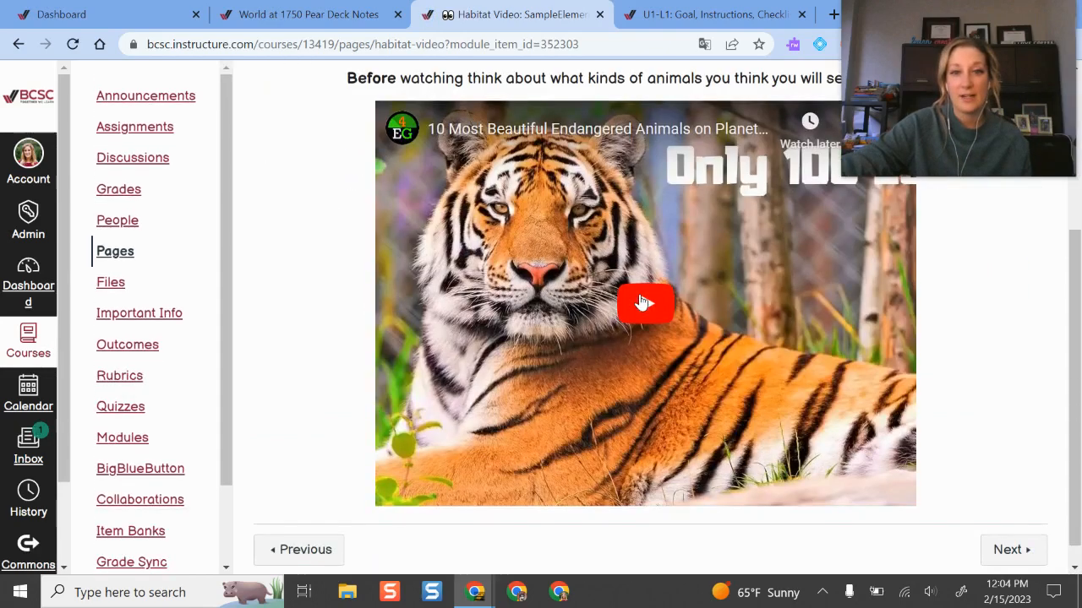
{"action": "scroll", "coordinate": [558, 269], "scroll_direction": "up", "scroll_amount": 3}
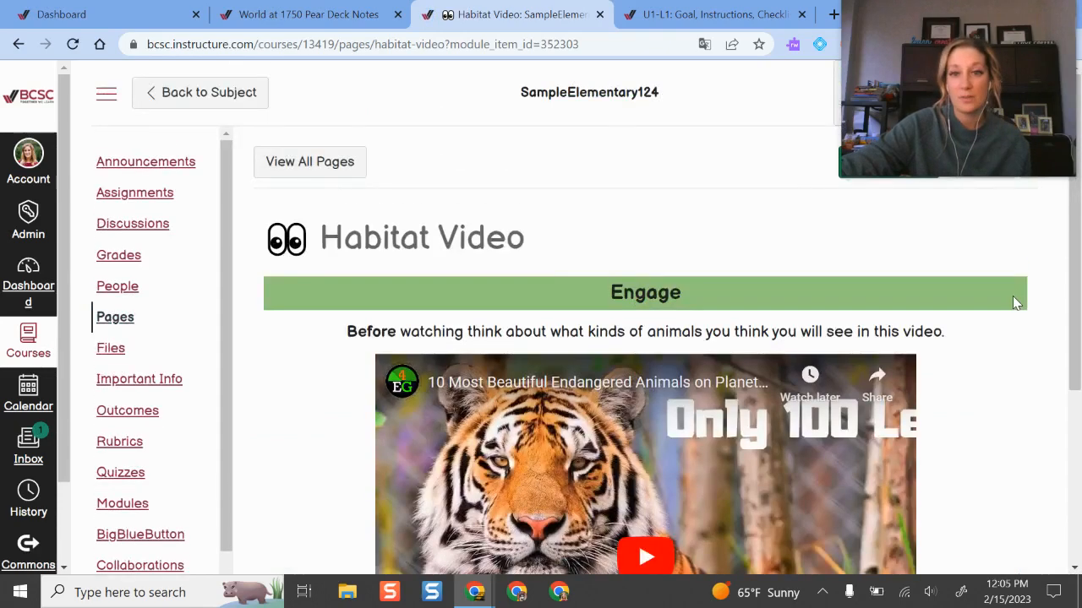
{"action": "scroll", "coordinate": [985, 481], "scroll_direction": "down", "scroll_amount": 3}
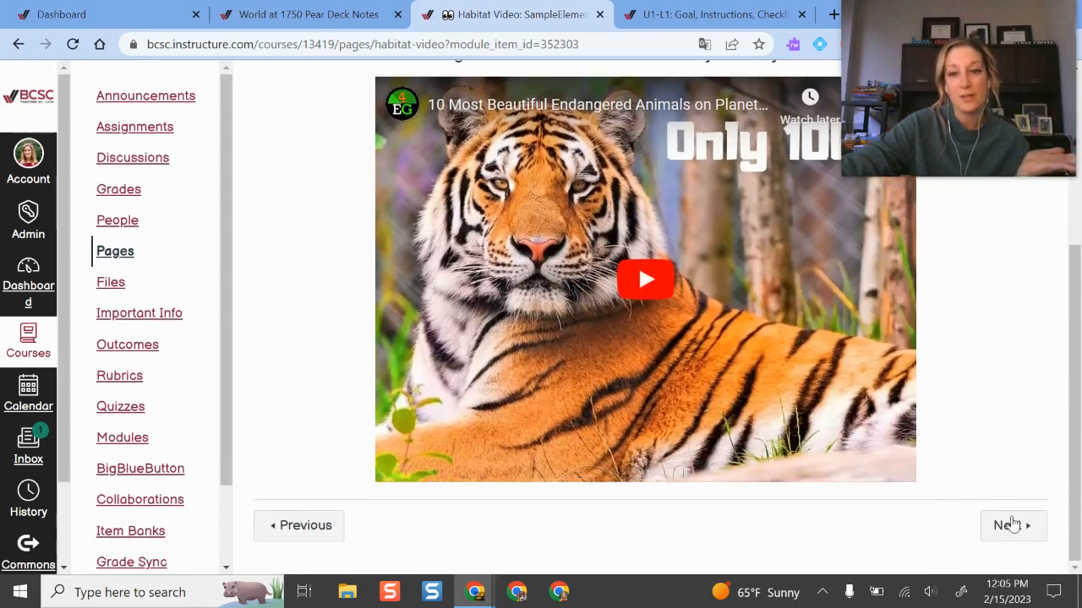
{"action": "left_click", "coordinate": [1012, 525]}
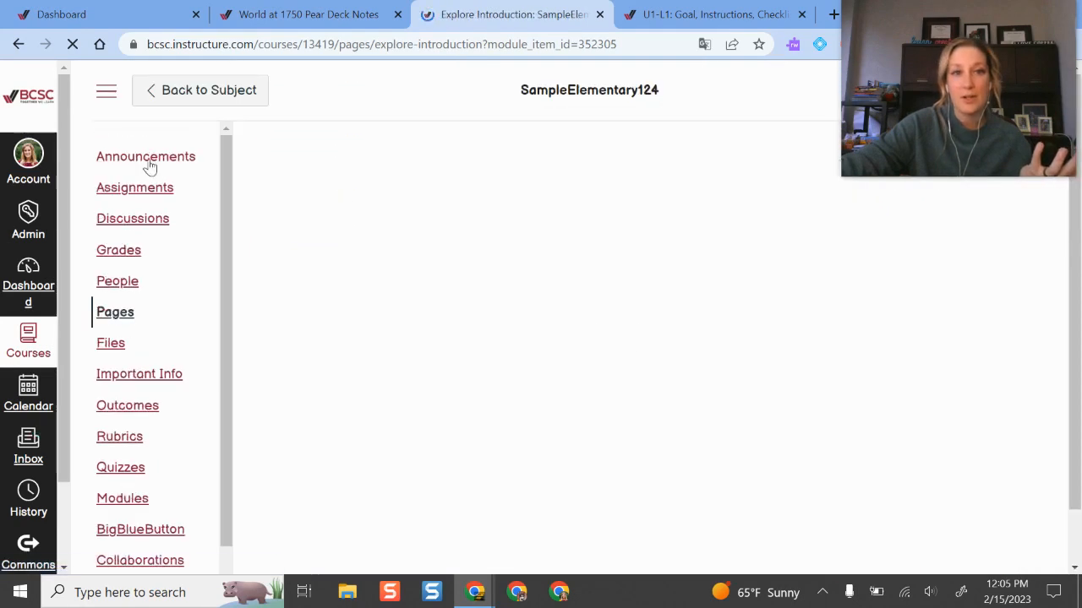
{"action": "left_click", "coordinate": [107, 96]}
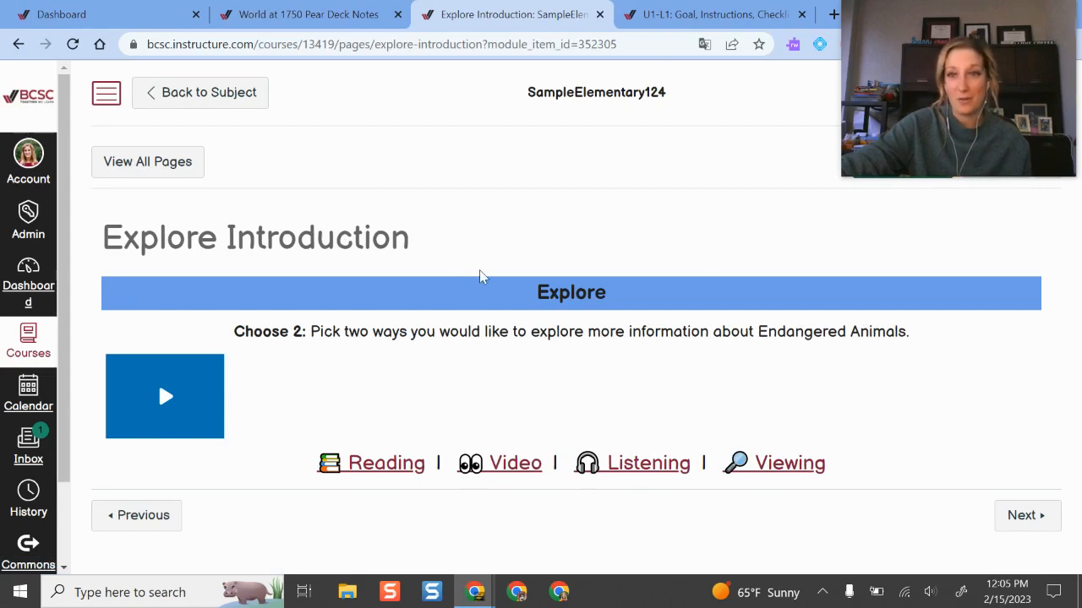
- Switch back to the Sample World History Training Course and open its Modules page with the course navigation shown
{"action": "left_click", "coordinate": [81, 12]}
{"action": "left_click", "coordinate": [311, 12]}
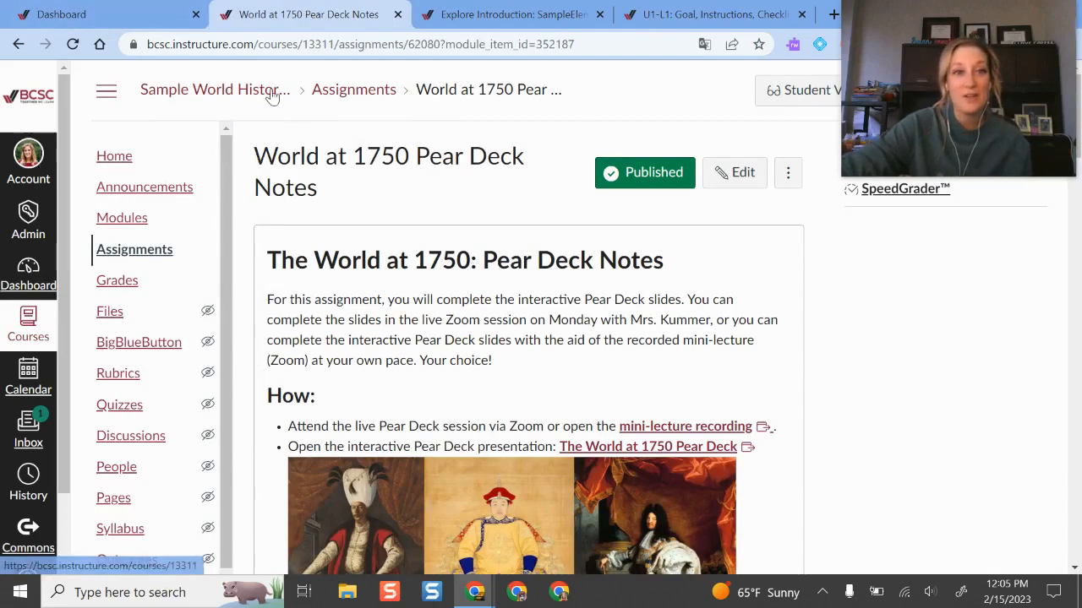
{"action": "left_click", "coordinate": [116, 158]}
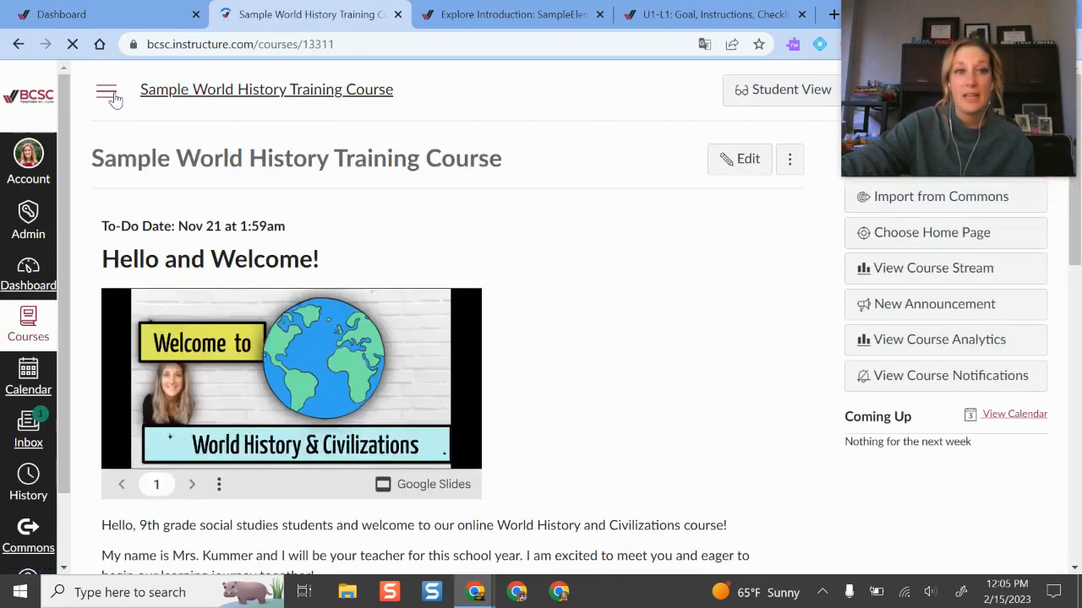
{"action": "left_click", "coordinate": [107, 97]}
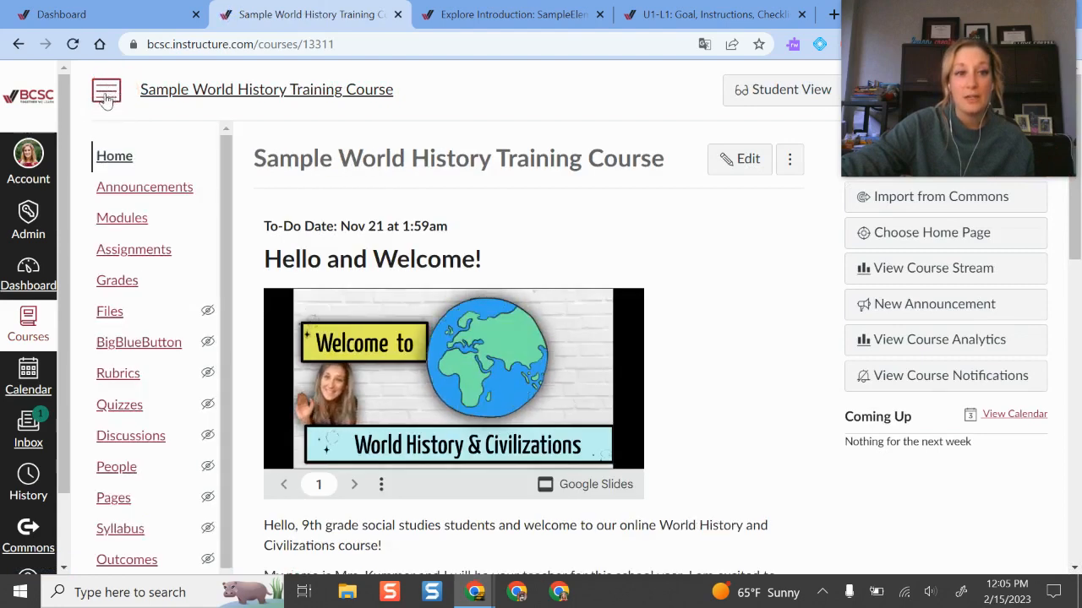
{"action": "left_click", "coordinate": [128, 221]}
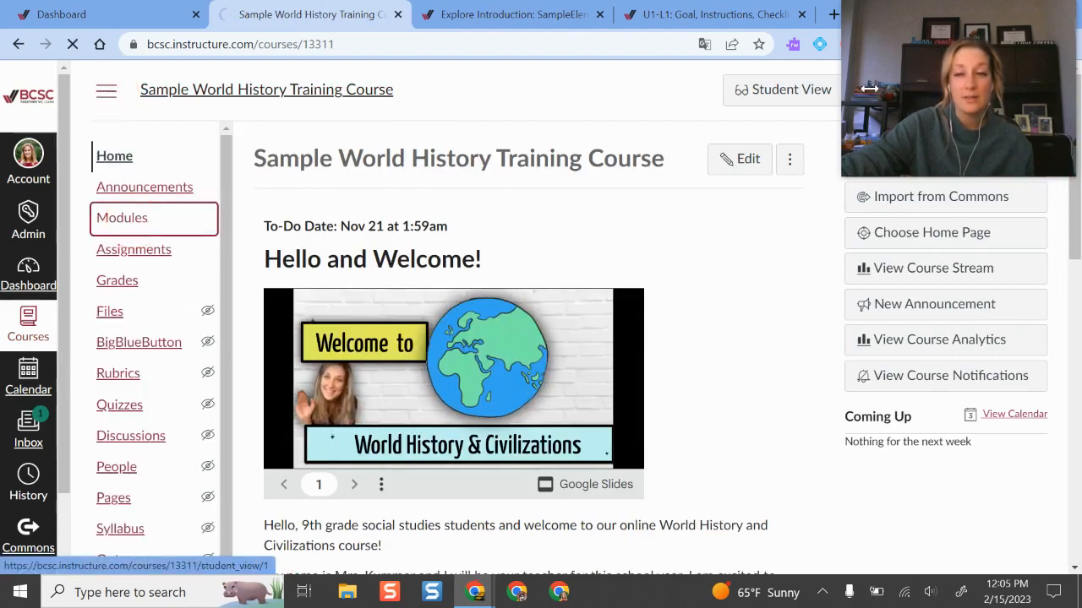
{"action": "left_click_drag", "start_coordinate": [1009, 103], "coordinate": [1016, 497]}
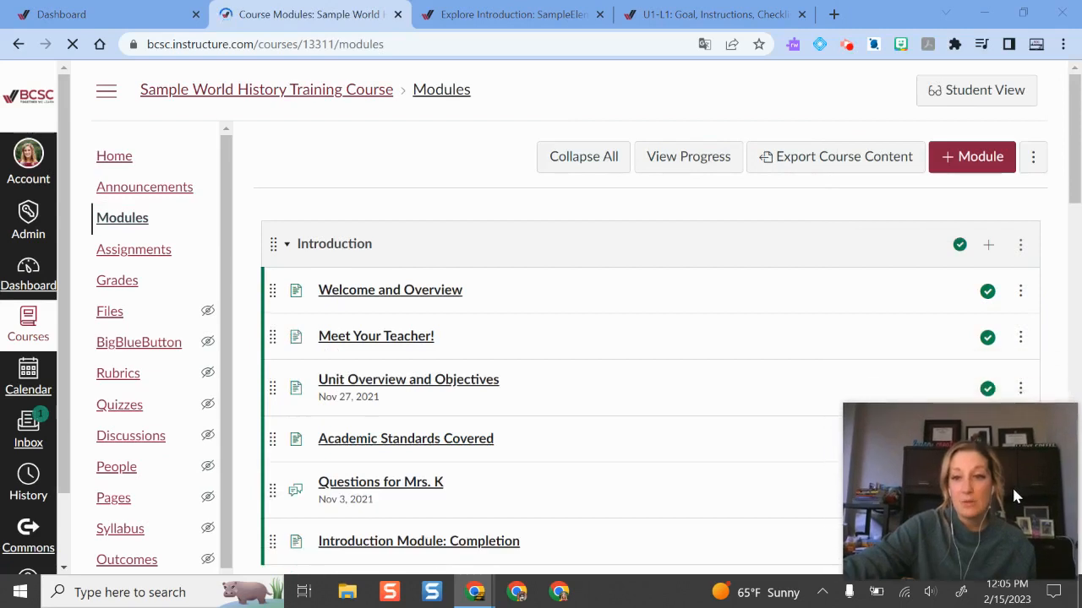
- Start a new module in the World History course and name it "Unit 4: February 20"
{"action": "left_click", "coordinate": [981, 159]}
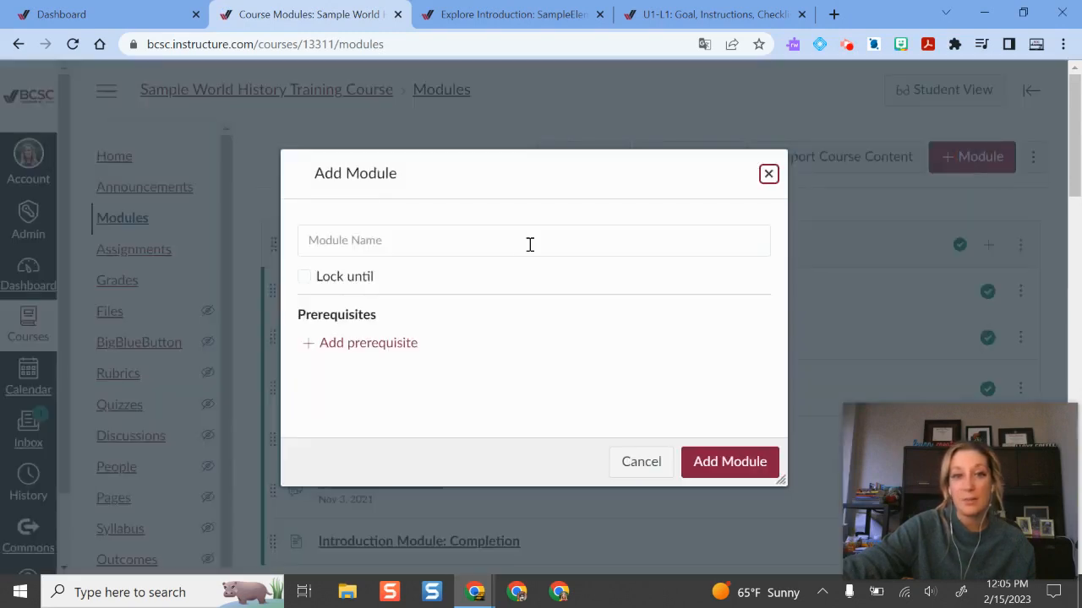
{"action": "left_click", "coordinate": [485, 248]}
{"action": "type", "text": "Uni"}
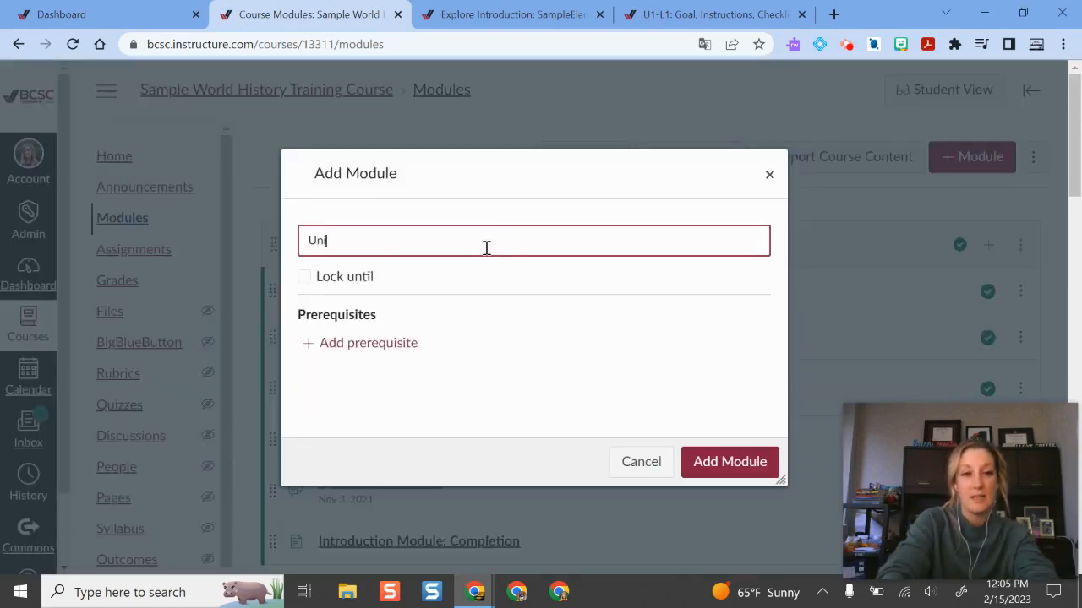
{"action": "type", "text": "t 4: February"}
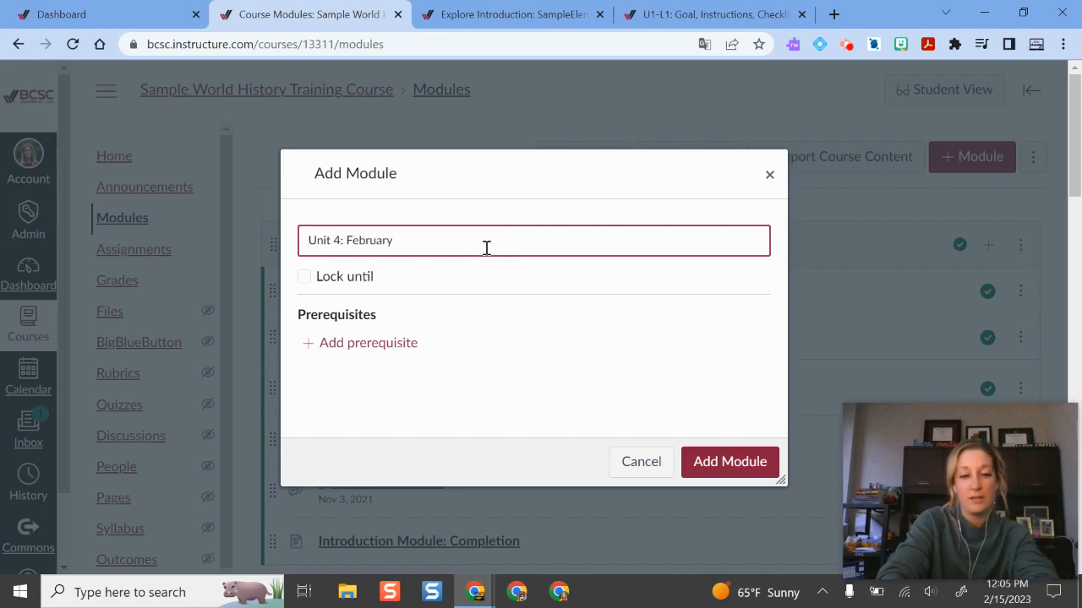
{"action": "type", "text": " 20"}
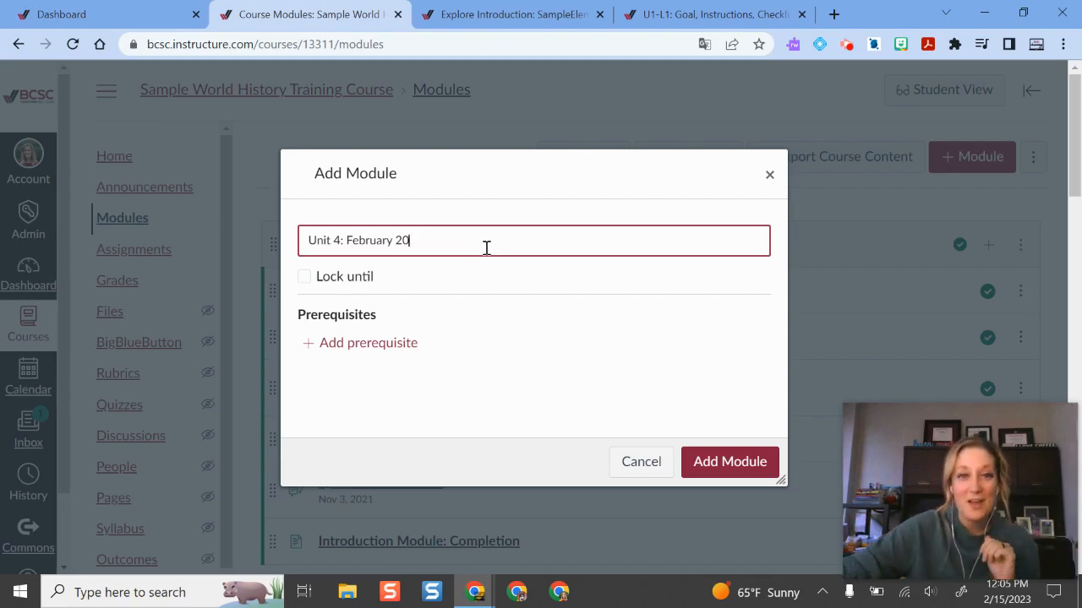
- Switch to the SampleElementary124 course, show its navigation, and go back to the subject home page
{"action": "left_click", "coordinate": [515, 13]}
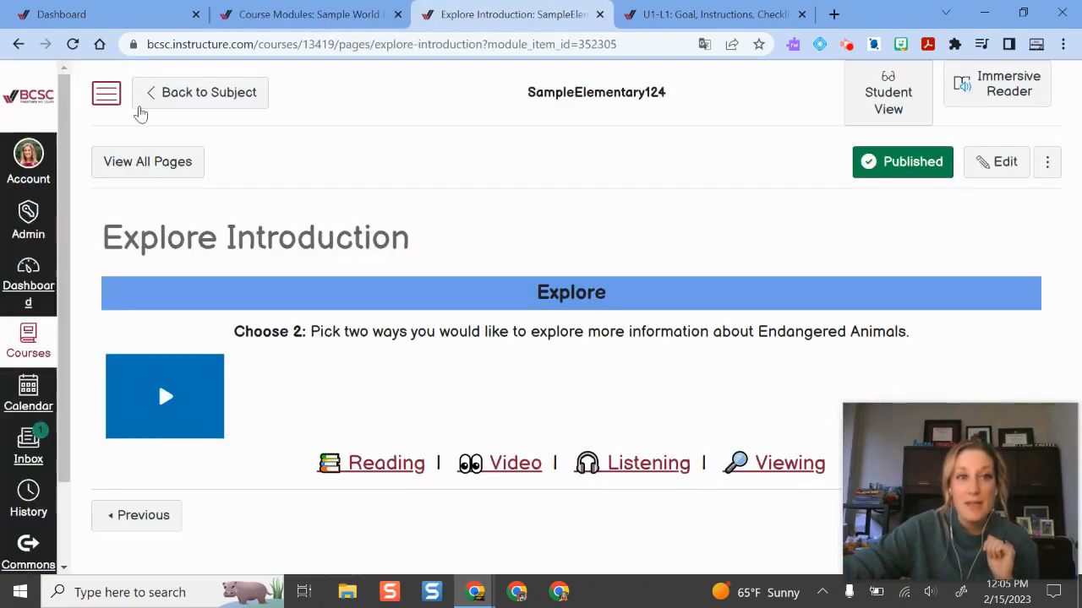
{"action": "left_click", "coordinate": [106, 93]}
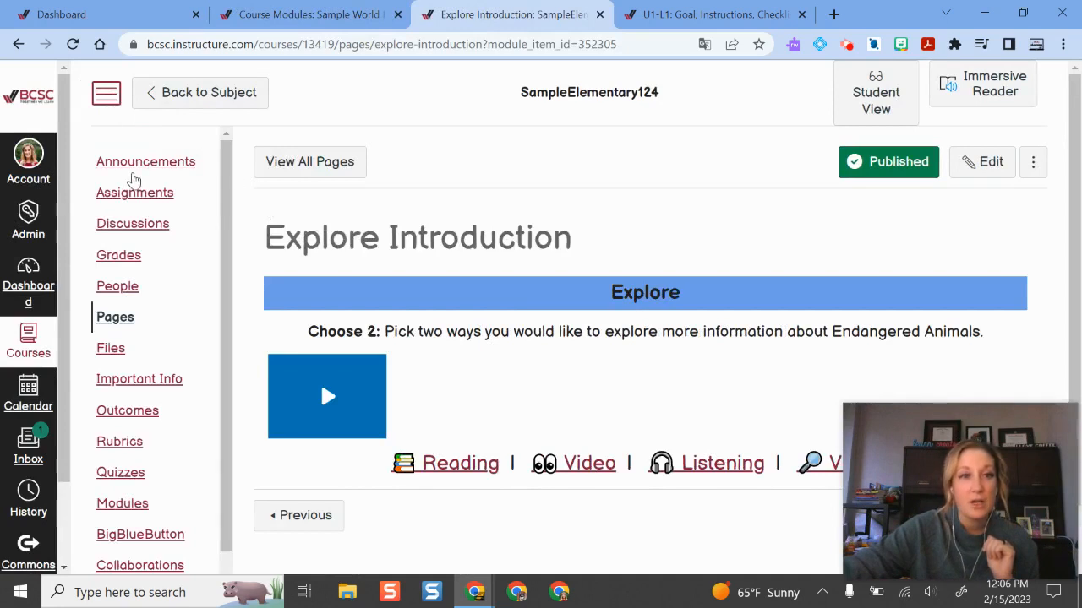
{"action": "left_click", "coordinate": [194, 92]}
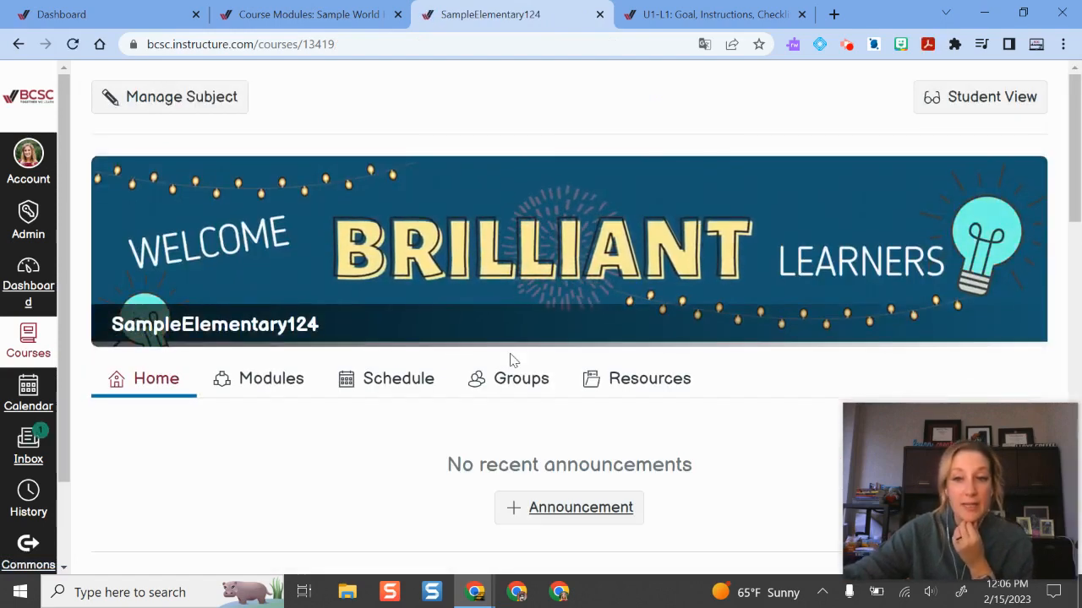
{"action": "scroll", "coordinate": [510, 360], "scroll_direction": "down", "scroll_amount": 1}
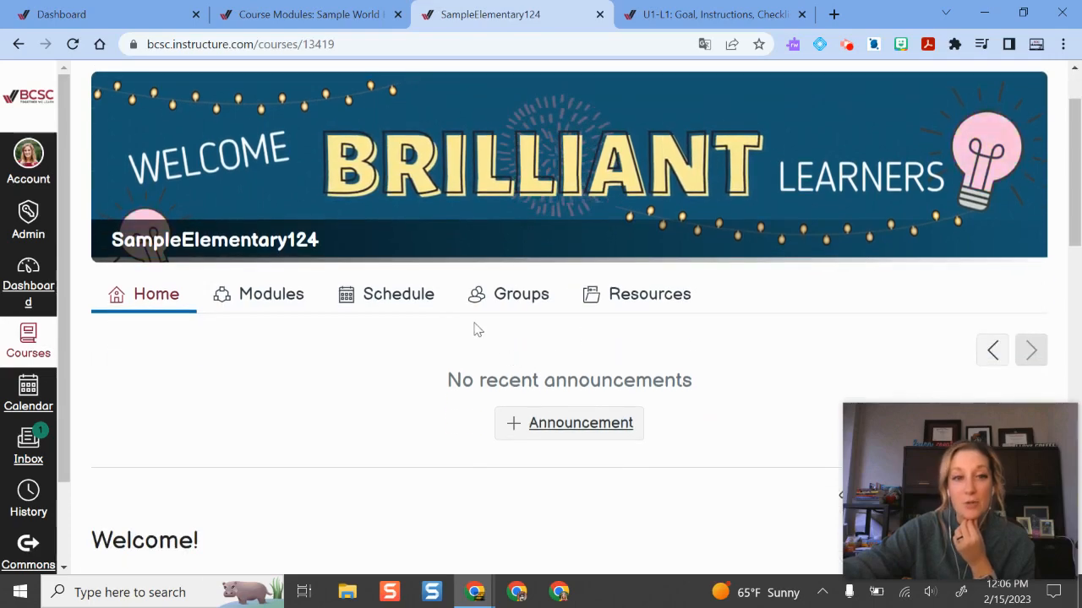
- Open the Modules section of the elementary subject home page and locate the option for adding a module
{"action": "left_click", "coordinate": [267, 297]}
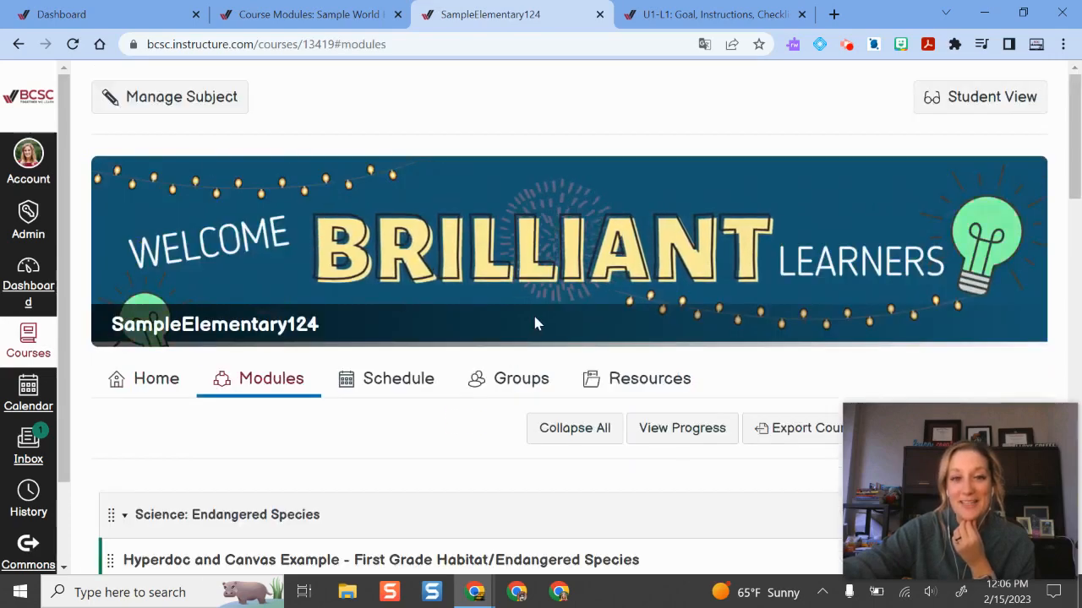
{"action": "scroll", "coordinate": [550, 313], "scroll_direction": "down", "scroll_amount": 5}
{"action": "scroll", "coordinate": [592, 297], "scroll_direction": "up", "scroll_amount": 5}
{"action": "scroll", "coordinate": [845, 305], "scroll_direction": "down", "scroll_amount": 1}
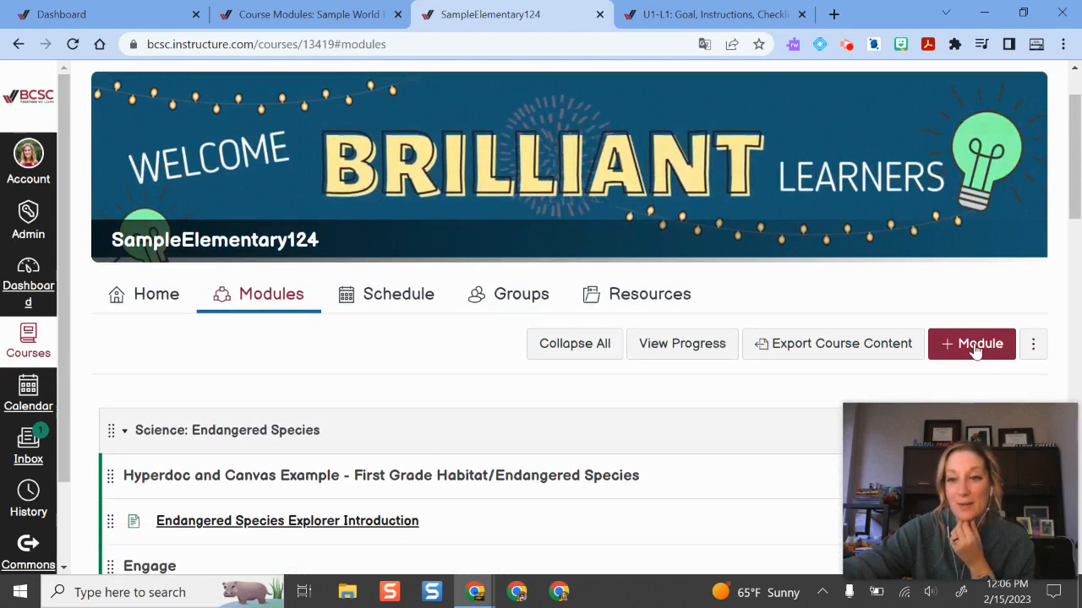
{"action": "scroll", "coordinate": [345, 194], "scroll_direction": "up", "scroll_amount": 1}
{"action": "scroll", "coordinate": [345, 195], "scroll_direction": "down", "scroll_amount": 1}
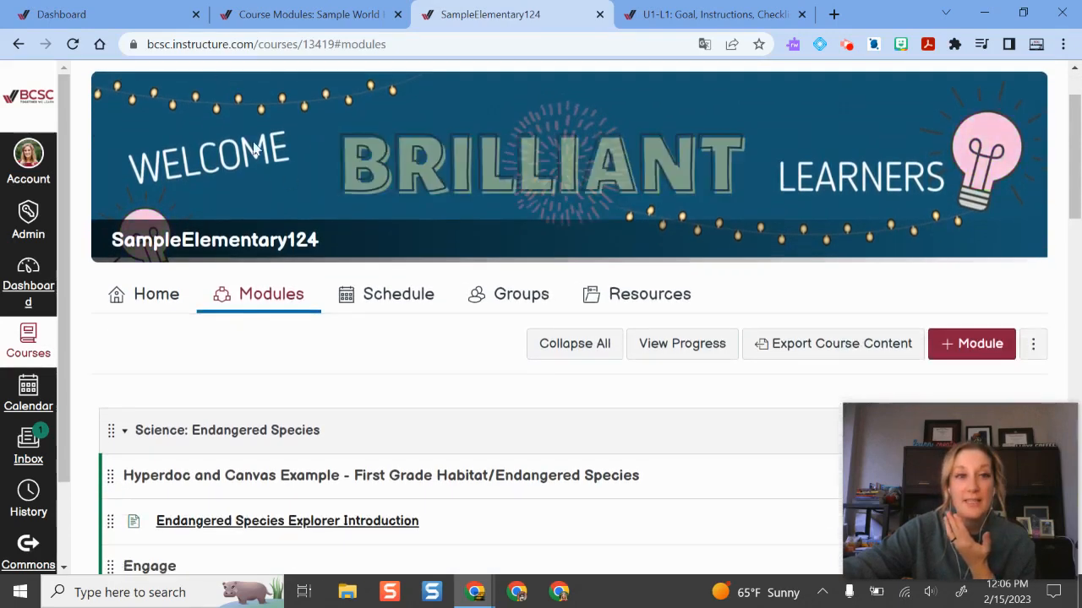
{"action": "scroll", "coordinate": [338, 186], "scroll_direction": "up", "scroll_amount": 1}
- Enter Manage Subject for the elementary course, open its Modules page, and view the Add Module form without creating anything
{"action": "left_click", "coordinate": [209, 104]}
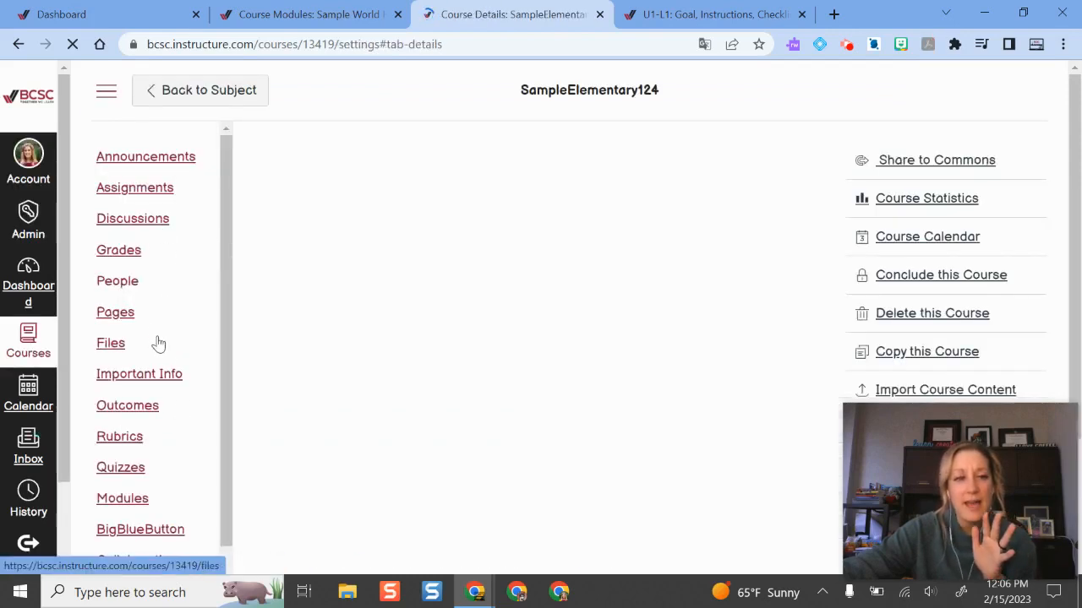
{"action": "scroll", "coordinate": [152, 347], "scroll_direction": "down", "scroll_amount": 1}
{"action": "left_click", "coordinate": [133, 411]}
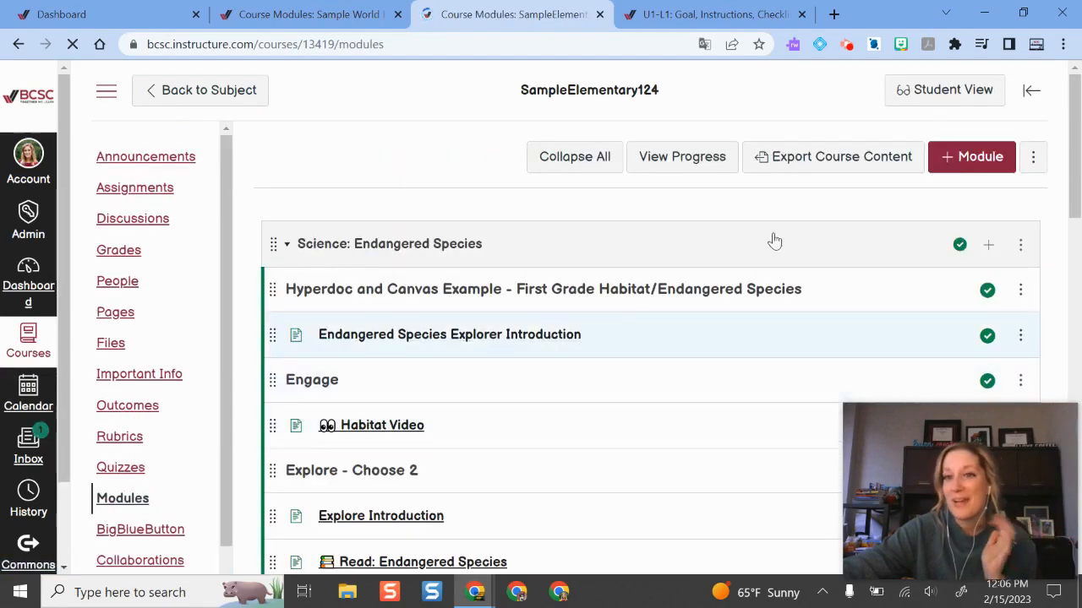
{"action": "left_click", "coordinate": [994, 158]}
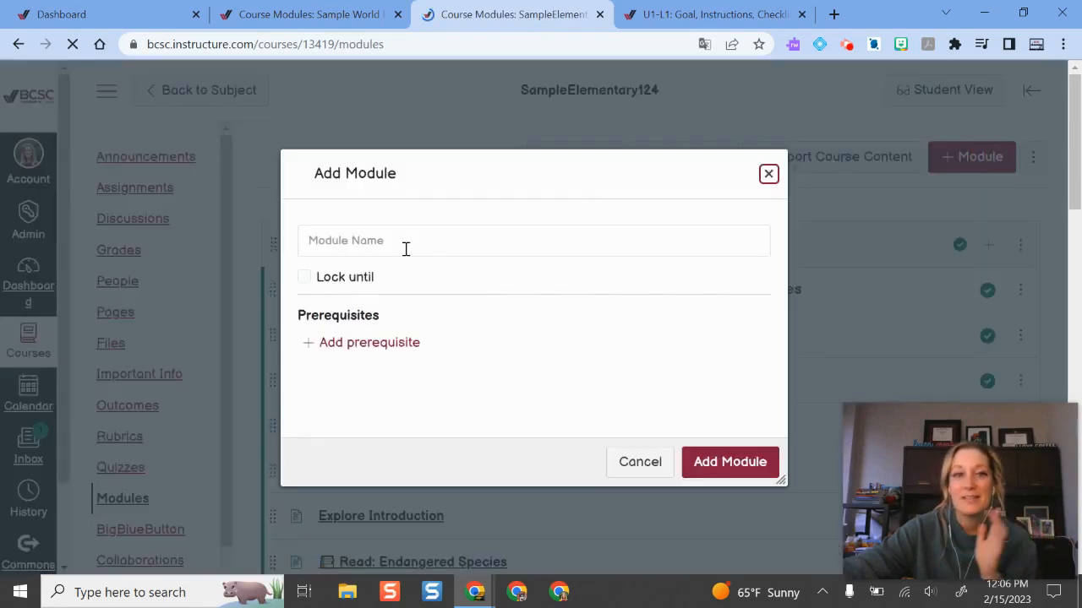
{"action": "left_click", "coordinate": [769, 175]}
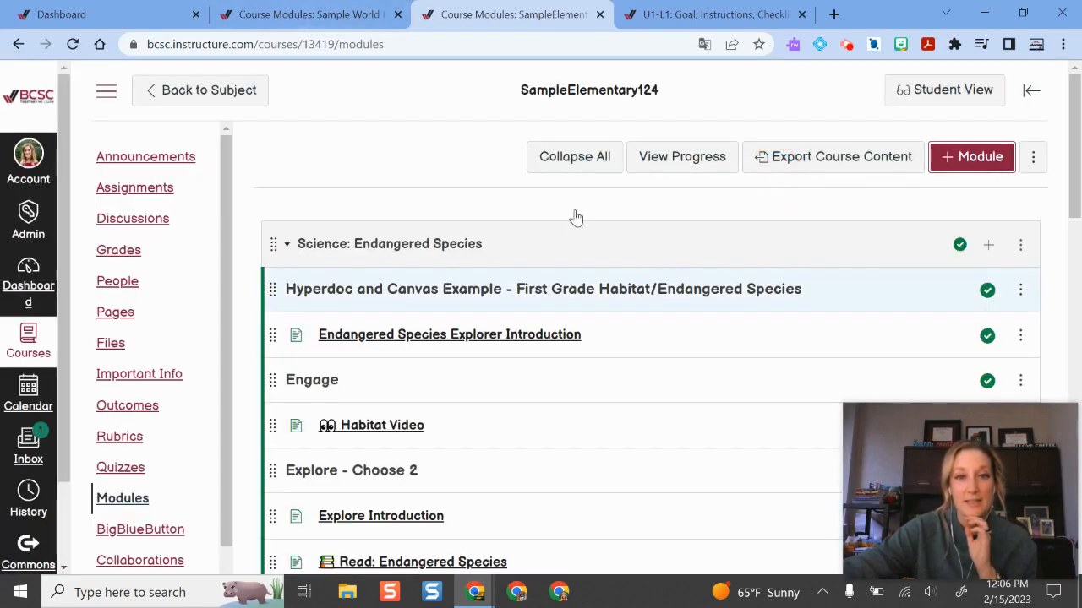
- Return to the World History course's Add Module form, view the modules available as a prerequisite, and remove the empty prerequisite
{"action": "left_click", "coordinate": [302, 14]}
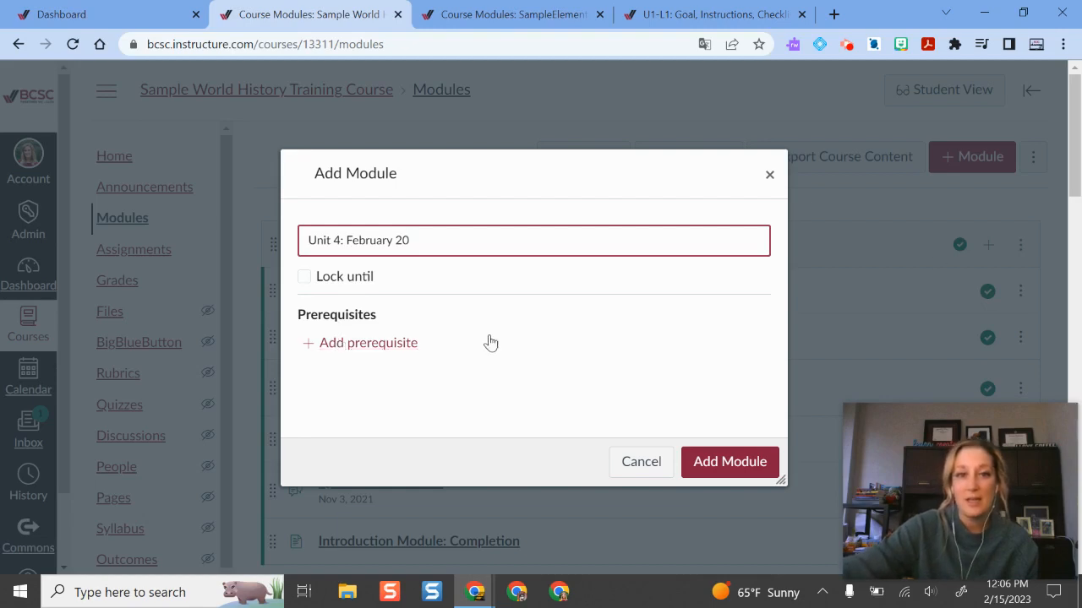
{"action": "left_click", "coordinate": [405, 345]}
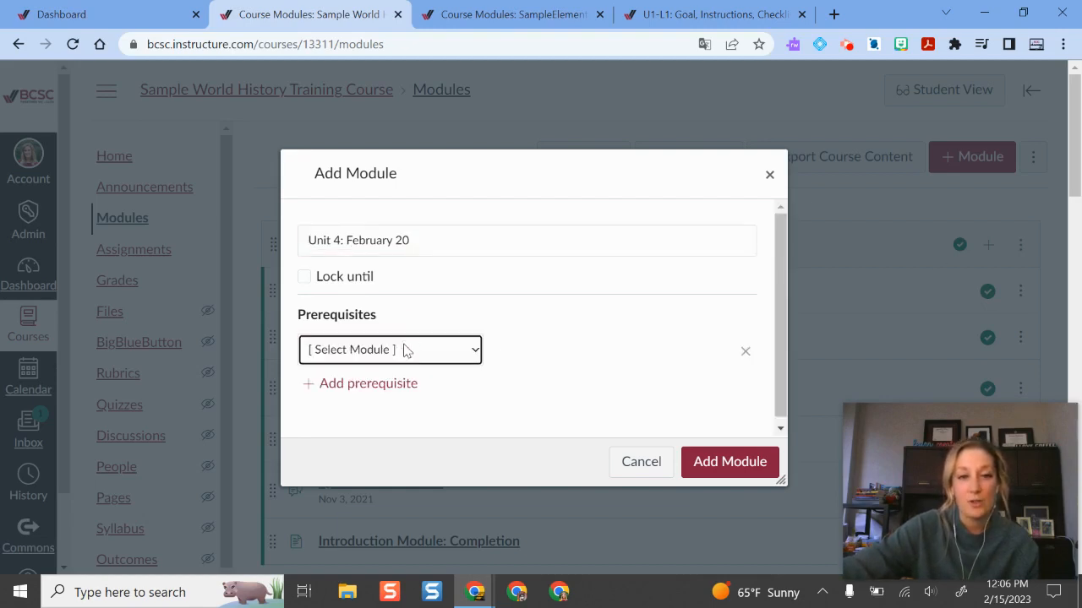
{"action": "scroll", "coordinate": [444, 350], "scroll_direction": "down", "scroll_amount": 1}
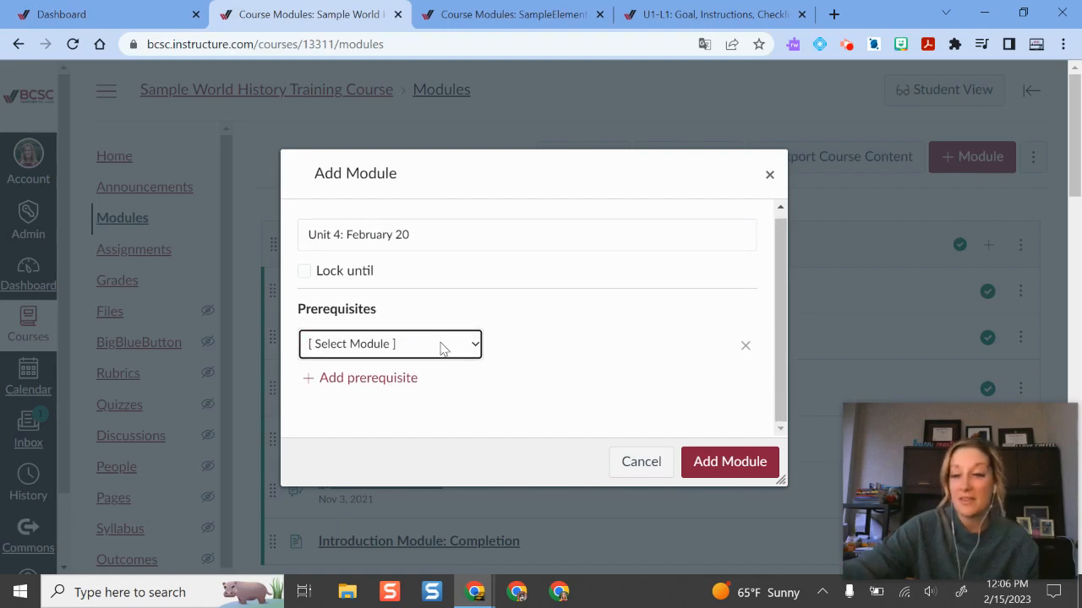
{"action": "left_click", "coordinate": [410, 351]}
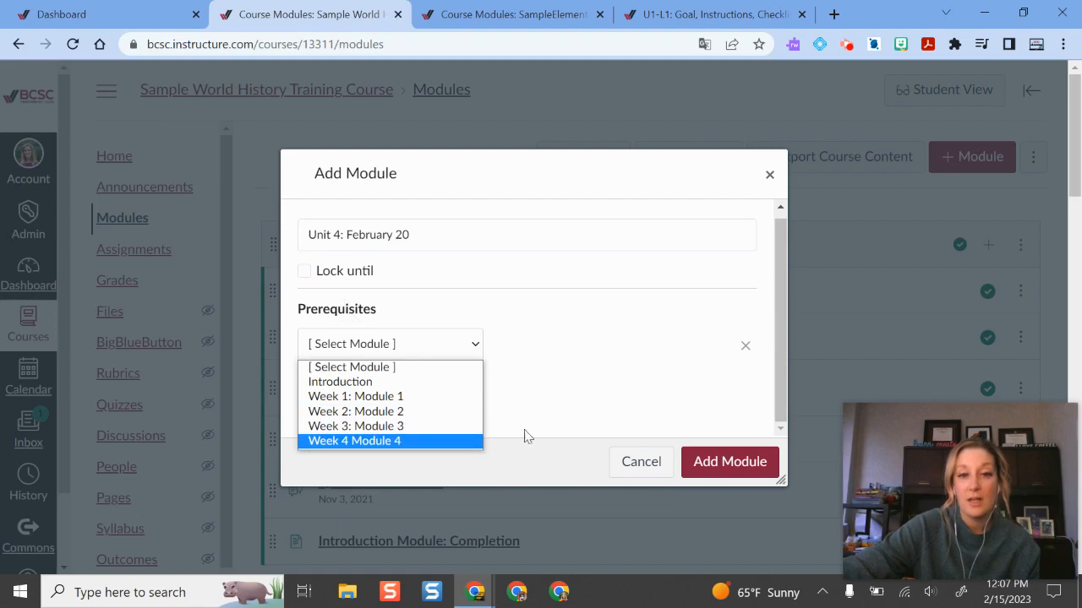
{"action": "left_click", "coordinate": [606, 346]}
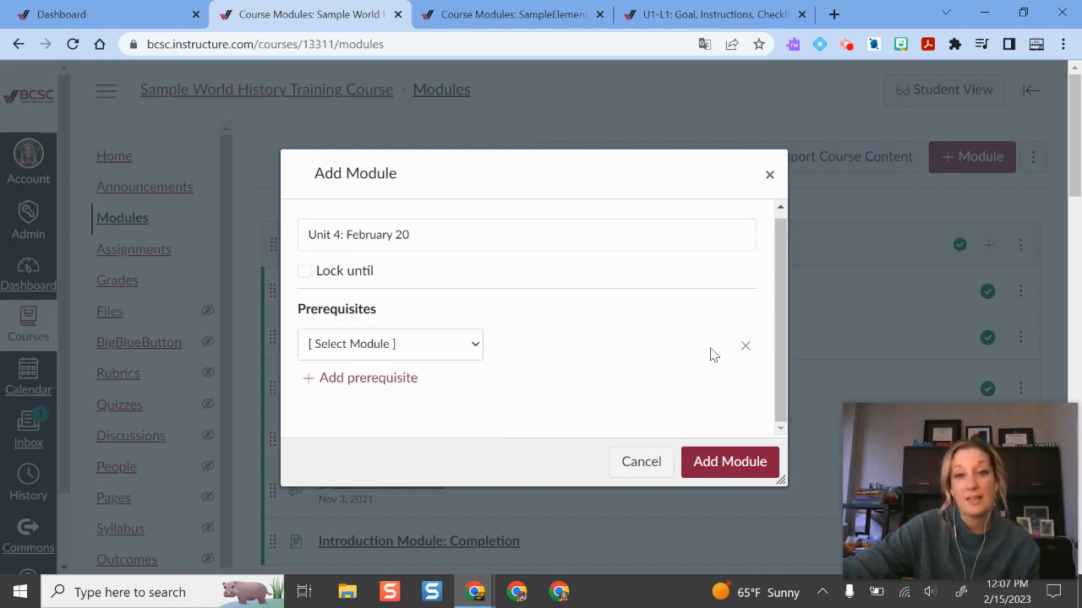
{"action": "left_click", "coordinate": [747, 349]}
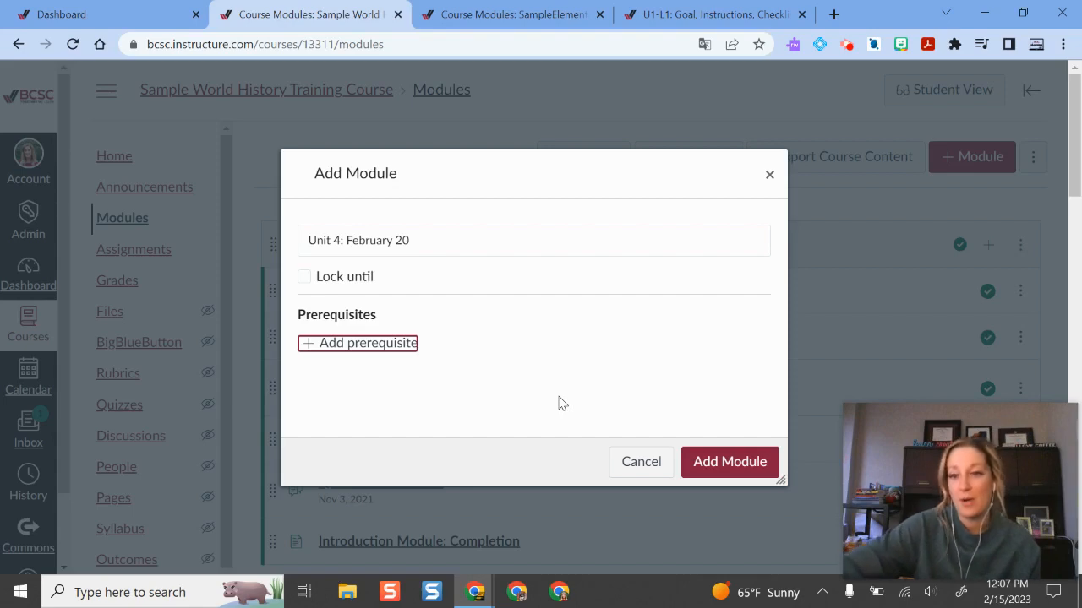
- View the Lock until date option for the new module, turn it off again, and cancel the Add Module form
{"action": "left_click", "coordinate": [302, 279]}
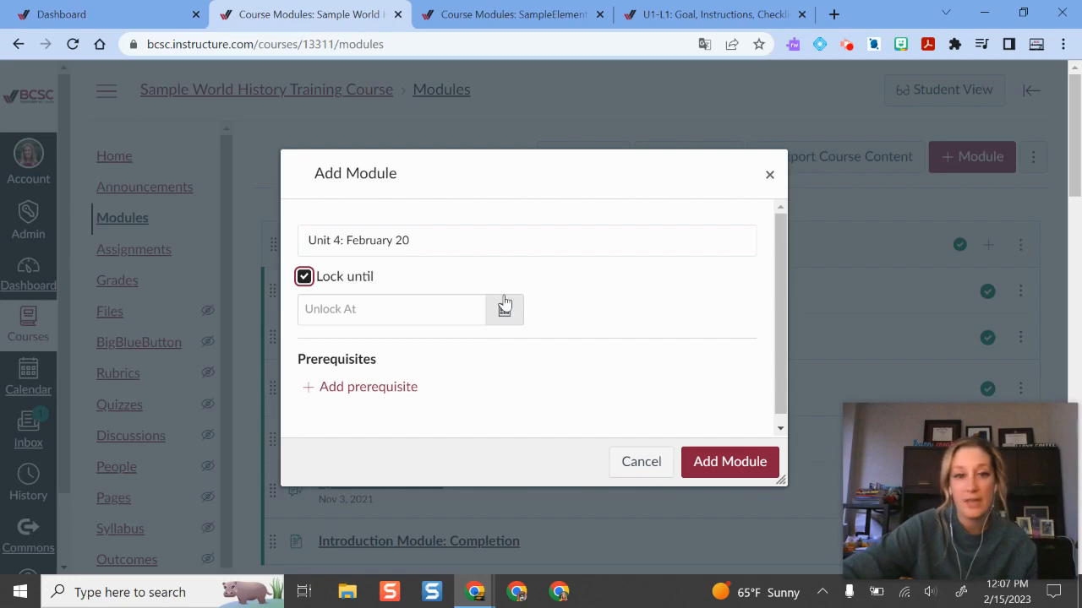
{"action": "left_click", "coordinate": [398, 308]}
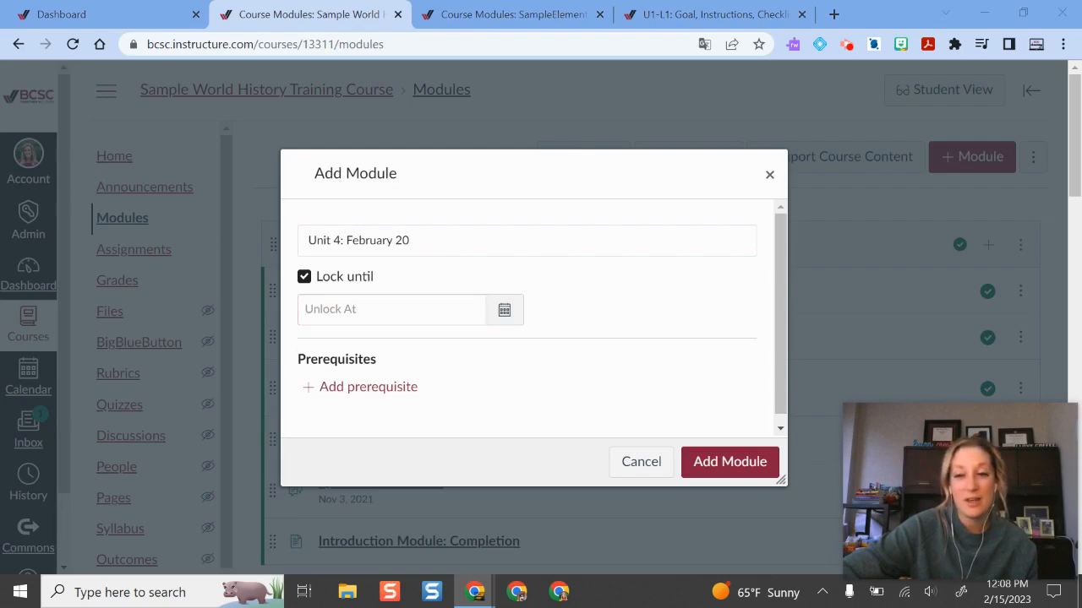
{"action": "left_click", "coordinate": [304, 276]}
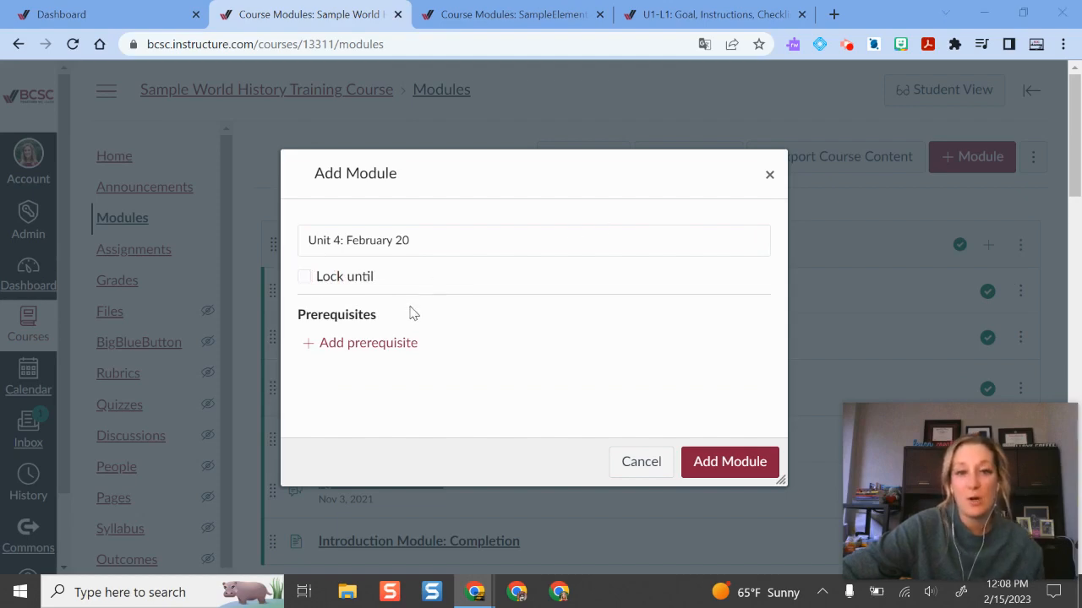
{"action": "left_click", "coordinate": [642, 465]}
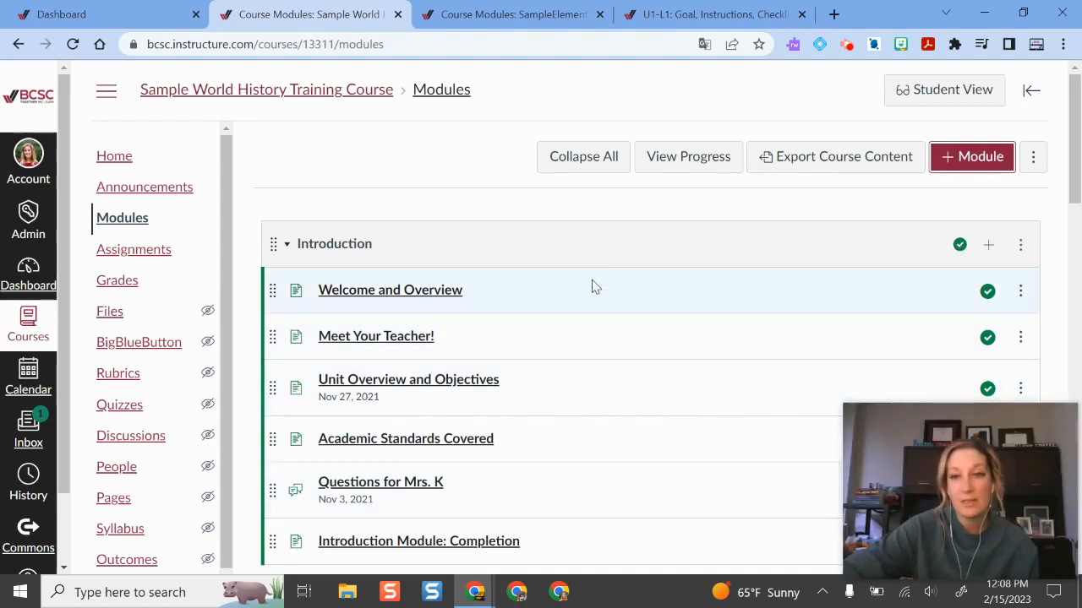
- Examine how the World History course's modules are organized, from Introduction through Week 4 Module 4
{"action": "scroll", "coordinate": [590, 279], "scroll_direction": "down", "scroll_amount": 2}
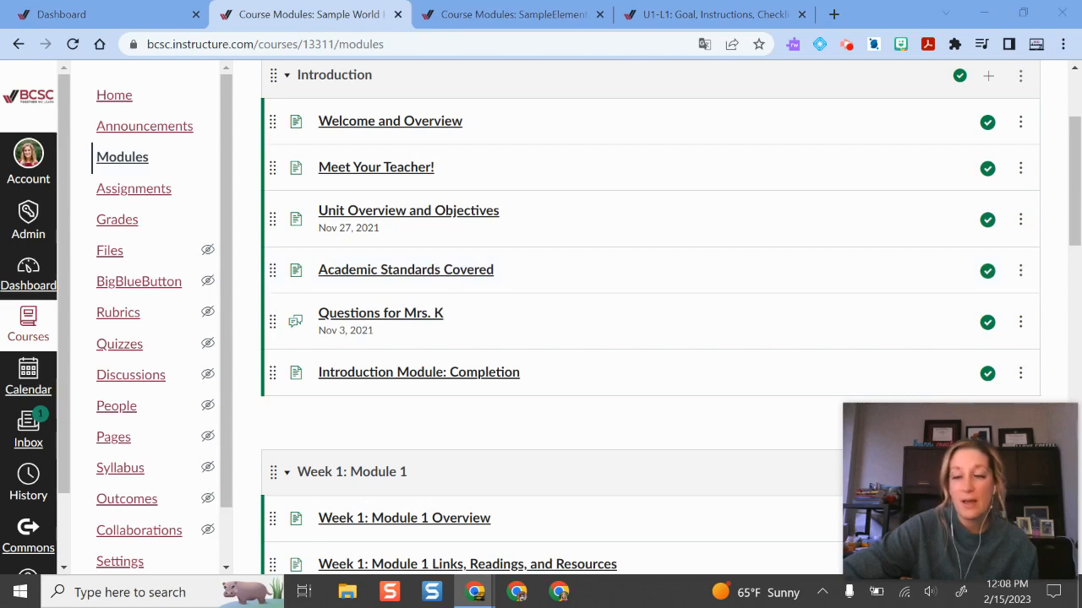
{"action": "scroll", "coordinate": [464, 300], "scroll_direction": "down", "scroll_amount": 5}
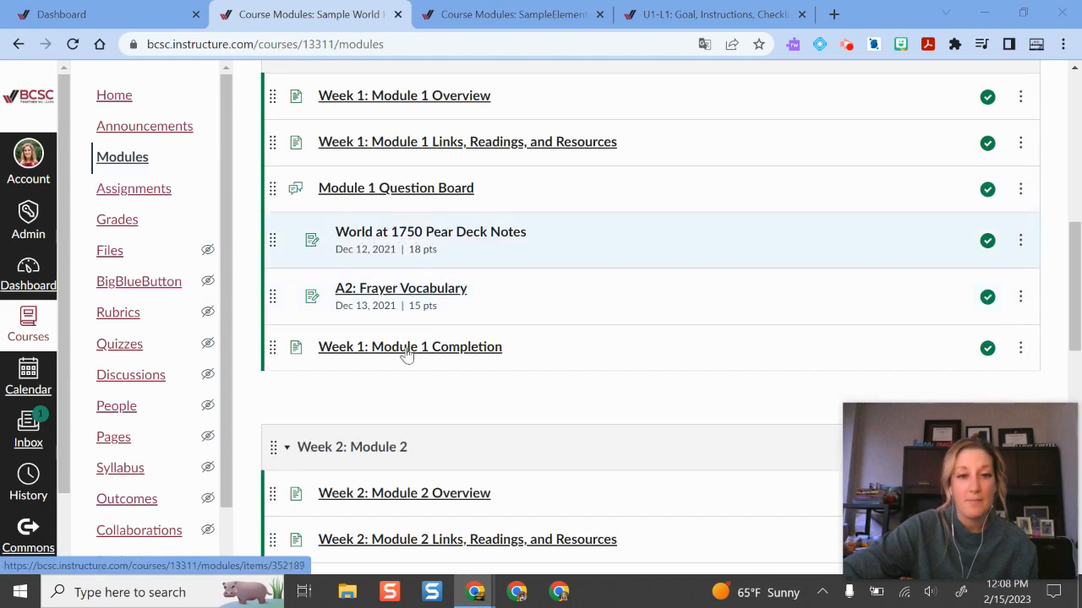
{"action": "scroll", "coordinate": [427, 343], "scroll_direction": "up", "scroll_amount": 2}
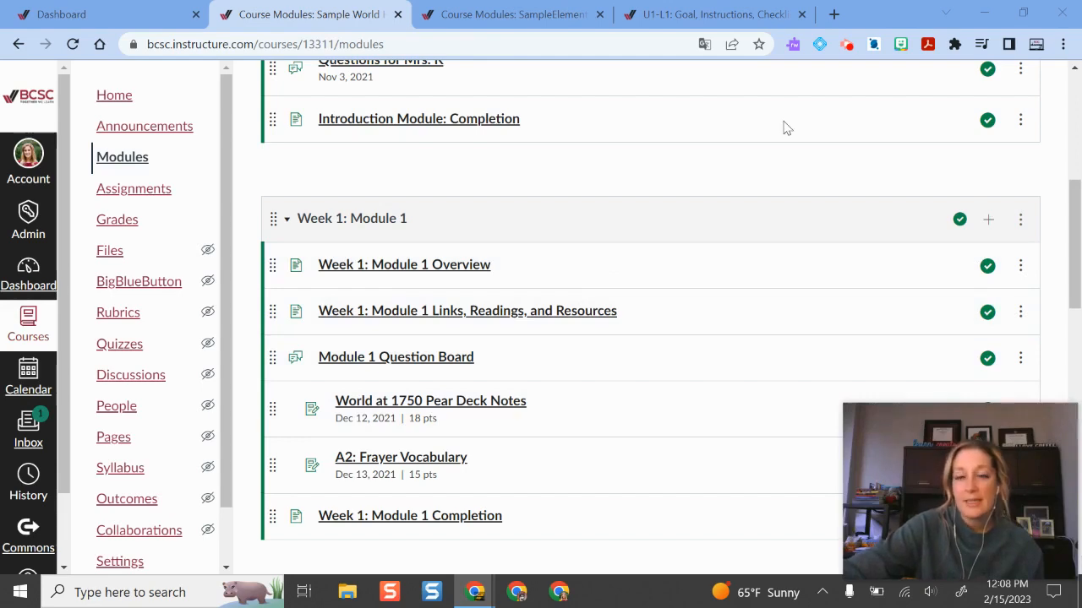
{"action": "scroll", "coordinate": [608, 188], "scroll_direction": "down", "scroll_amount": 1}
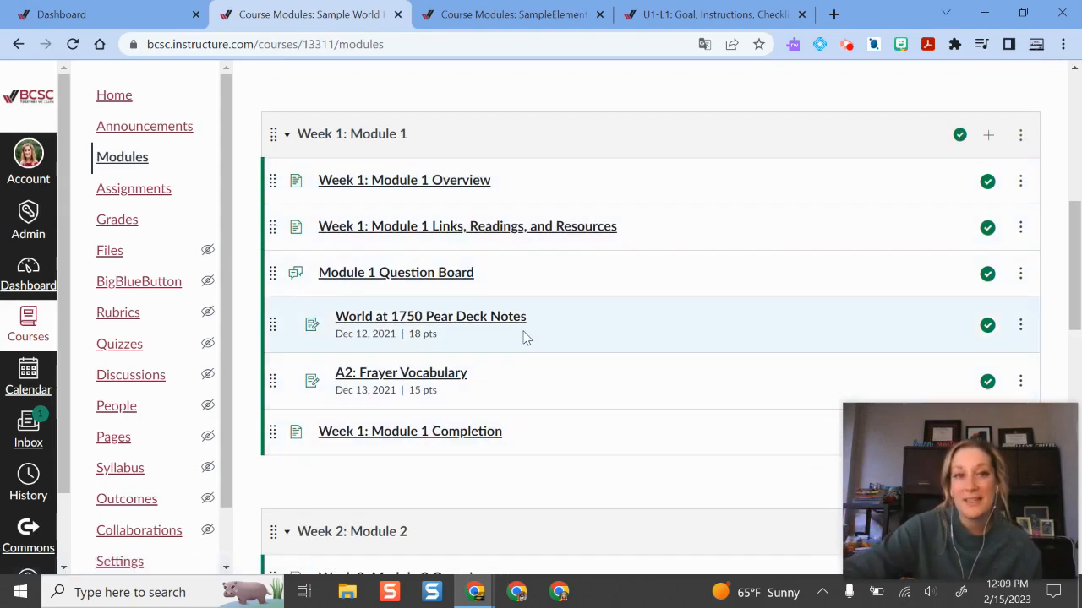
{"action": "scroll", "coordinate": [526, 335], "scroll_direction": "up", "scroll_amount": 2}
{"action": "scroll", "coordinate": [534, 316], "scroll_direction": "down", "scroll_amount": 2}
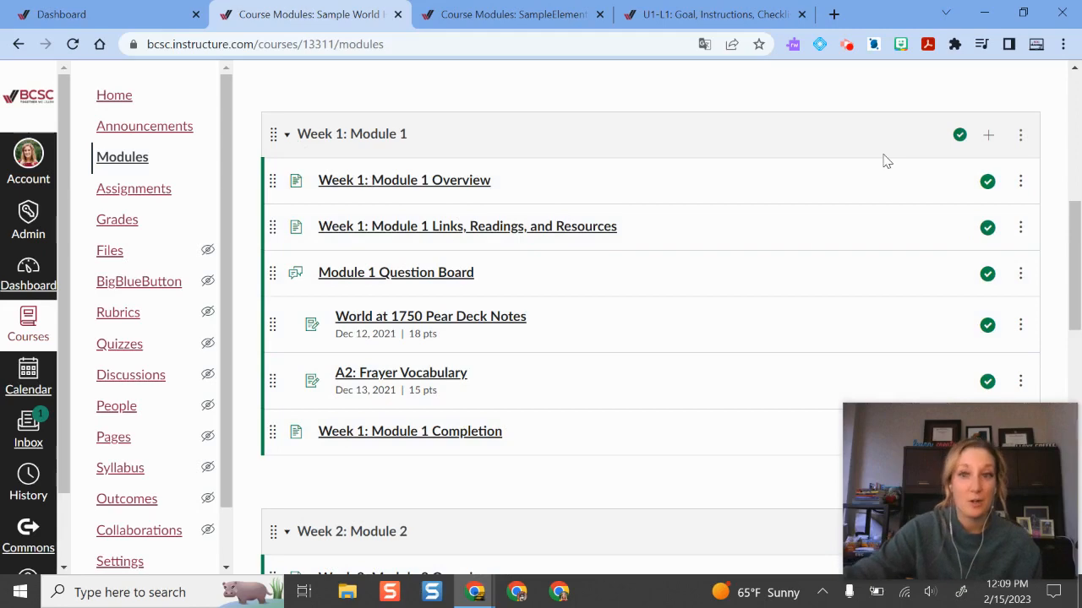
{"action": "scroll", "coordinate": [519, 150], "scroll_direction": "down", "scroll_amount": 1}
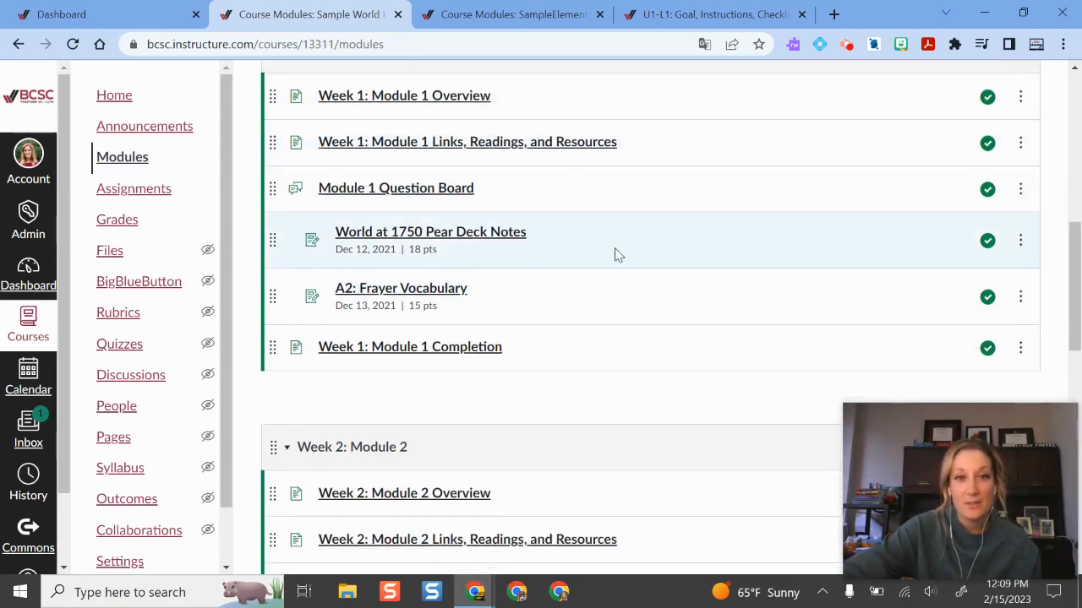
{"action": "scroll", "coordinate": [681, 312], "scroll_direction": "up", "scroll_amount": 5}
{"action": "scroll", "coordinate": [681, 312], "scroll_direction": "down", "scroll_amount": 15}
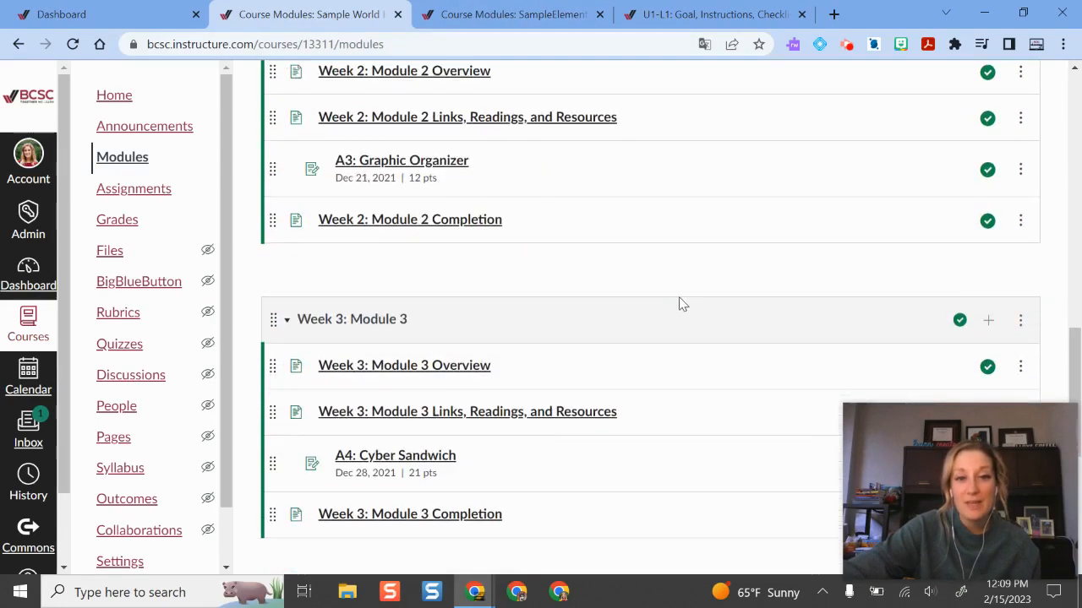
{"action": "scroll", "coordinate": [876, 378], "scroll_direction": "up", "scroll_amount": 15}
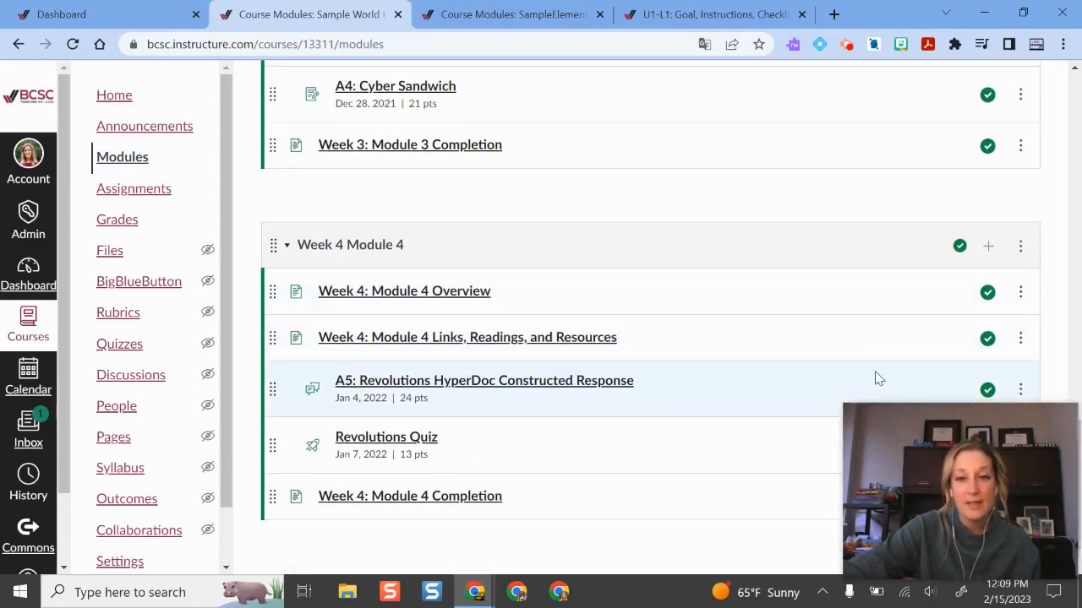
- Collapse the Introduction, Week 1, Week 2, Week 3 and Week 4 modules so that only their headings show
{"action": "left_click", "coordinate": [287, 244]}
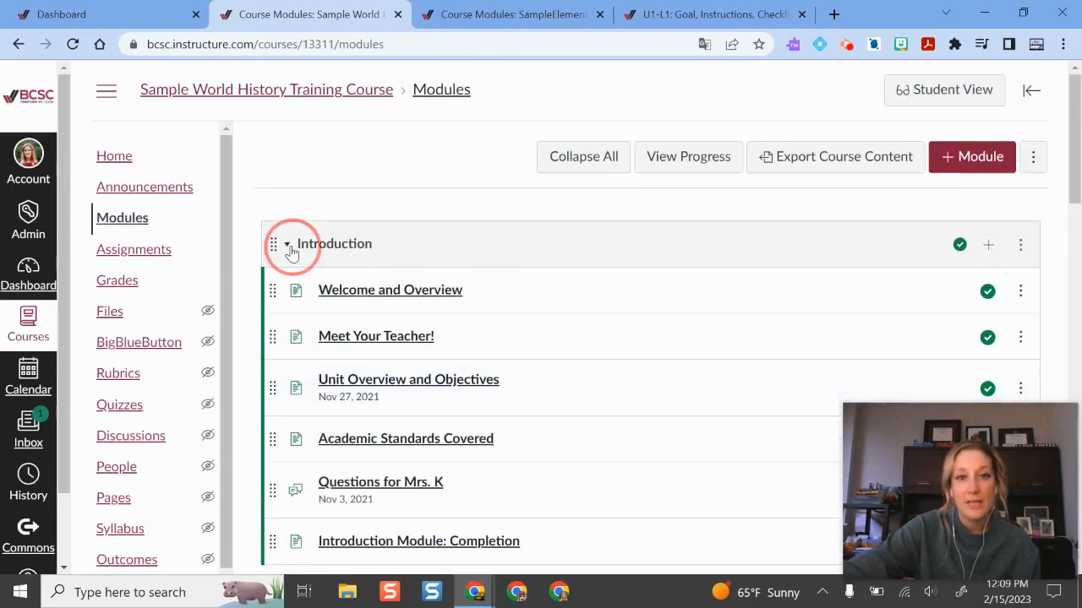
{"action": "left_click", "coordinate": [282, 331]}
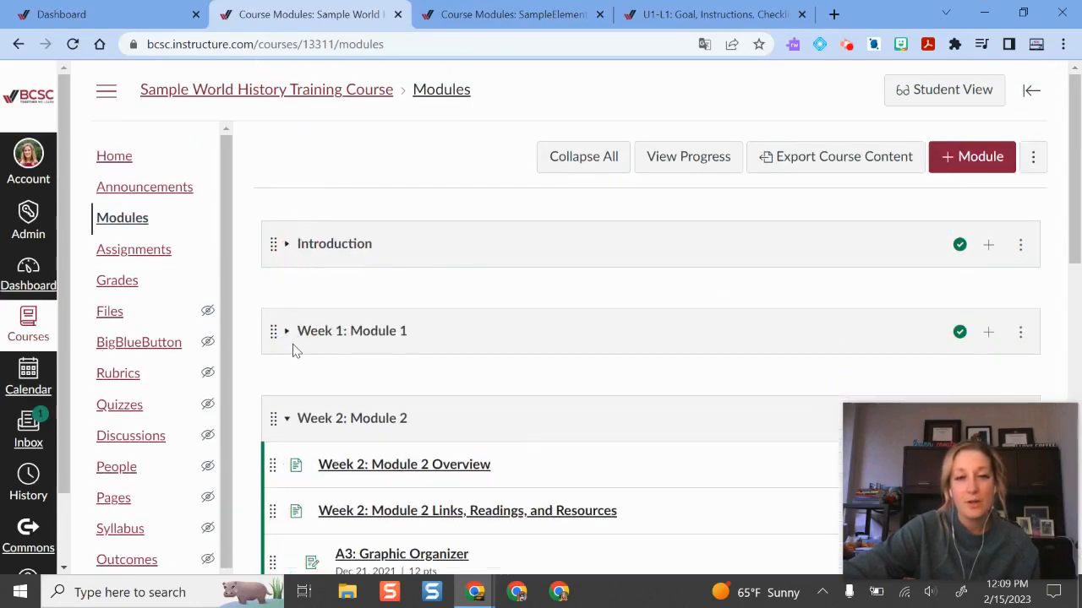
{"action": "scroll", "coordinate": [309, 377], "scroll_direction": "down", "scroll_amount": 5}
{"action": "scroll", "coordinate": [287, 227], "scroll_direction": "up", "scroll_amount": 1}
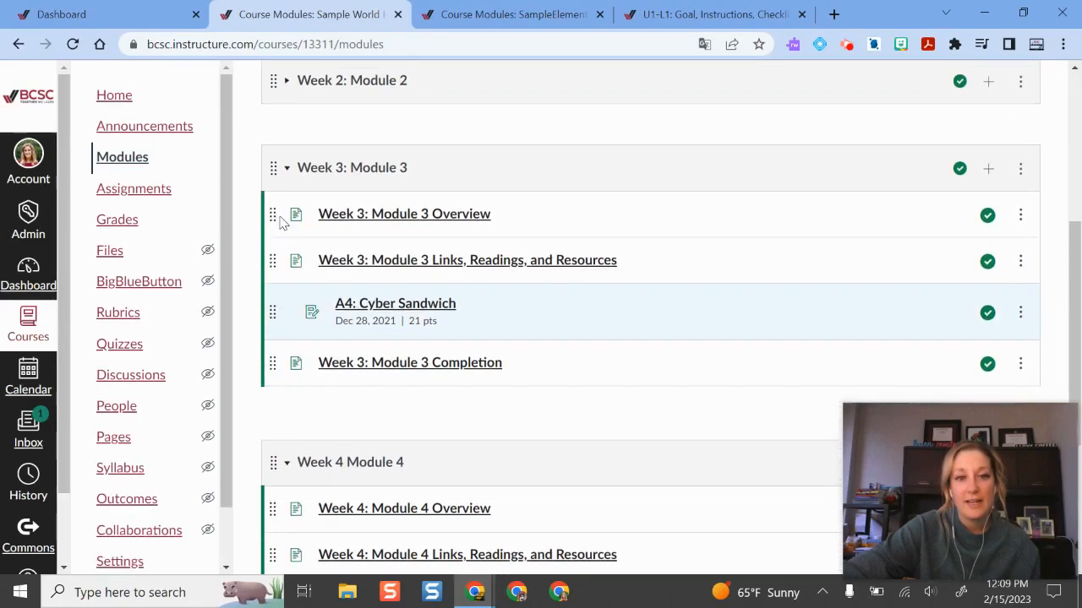
{"action": "left_click", "coordinate": [286, 170]}
{"action": "left_click", "coordinate": [286, 256]}
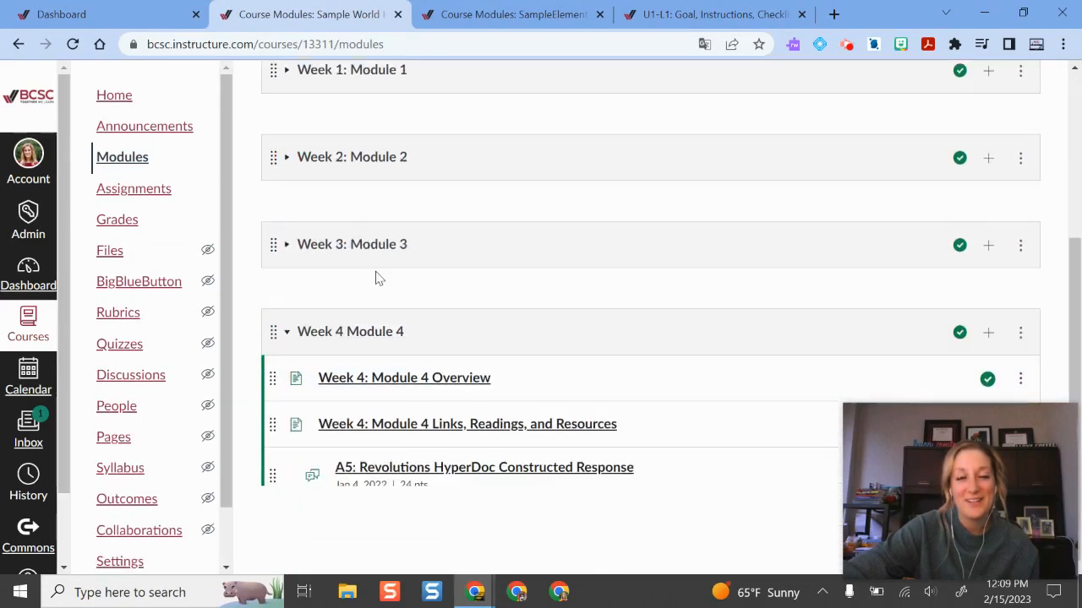
- Add a new module named "Week 5: February 20" to the World History course
{"action": "scroll", "coordinate": [1014, 127], "scroll_direction": "up", "scroll_amount": 3}
{"action": "left_click", "coordinate": [992, 158]}
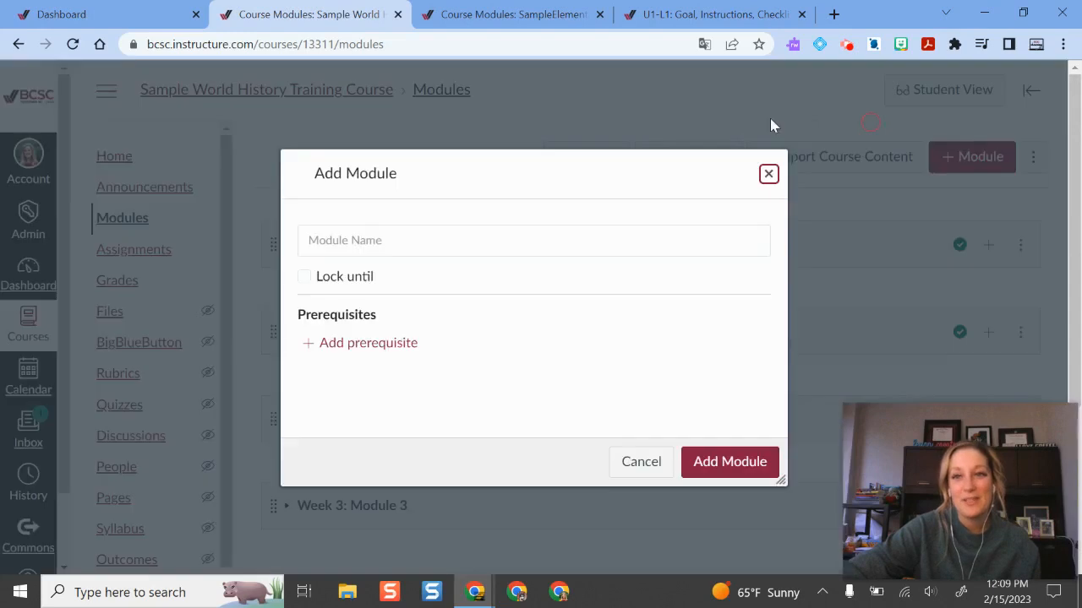
{"action": "left_click", "coordinate": [446, 236]}
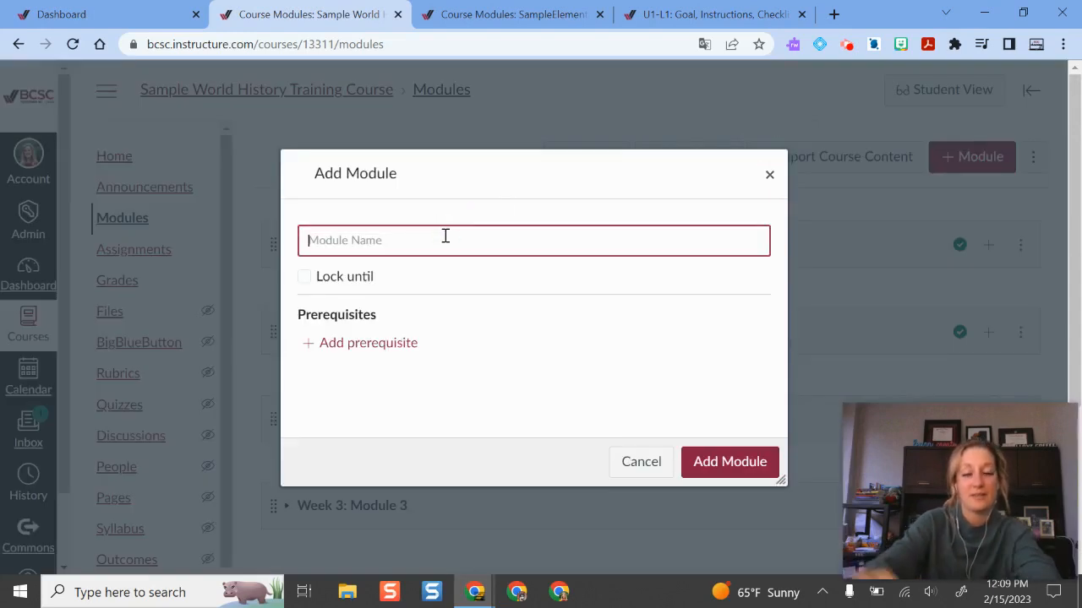
{"action": "type", "text": "Week 5"}
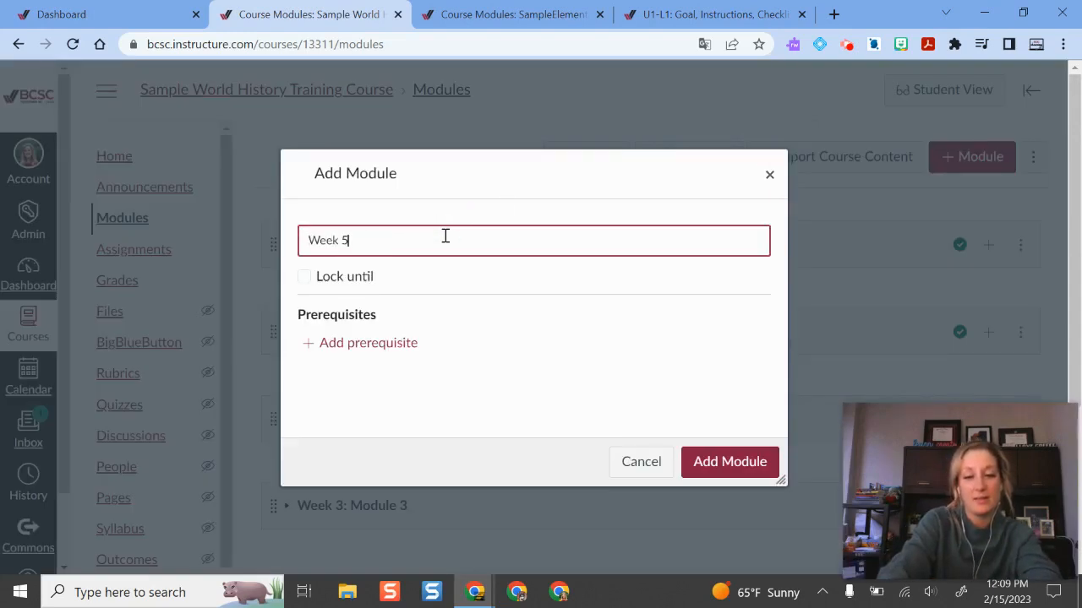
{"action": "type", "text": ": February 2"}
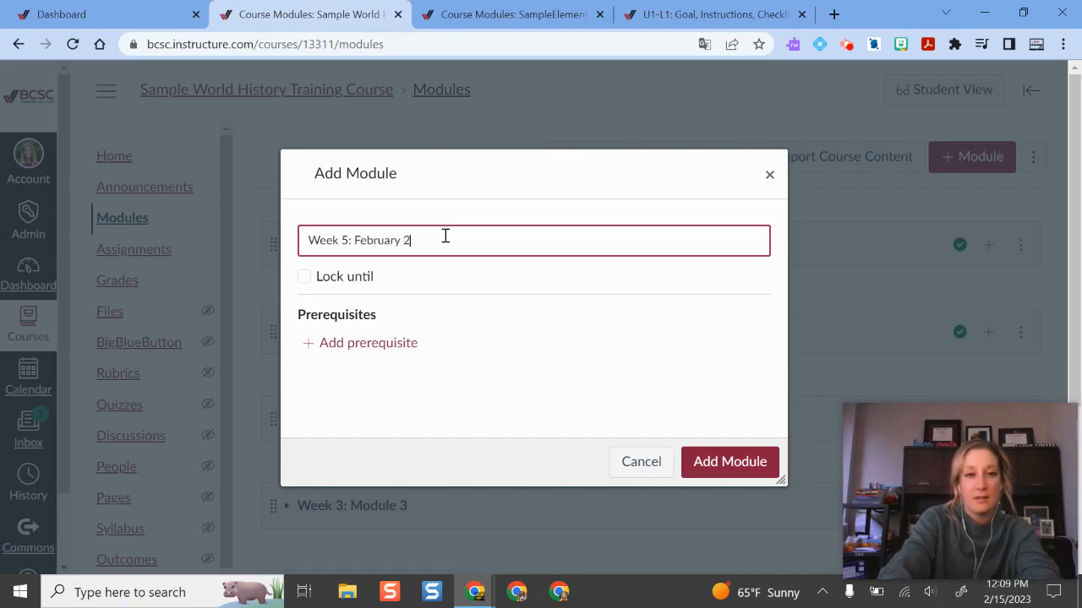
{"action": "type", "text": "0"}
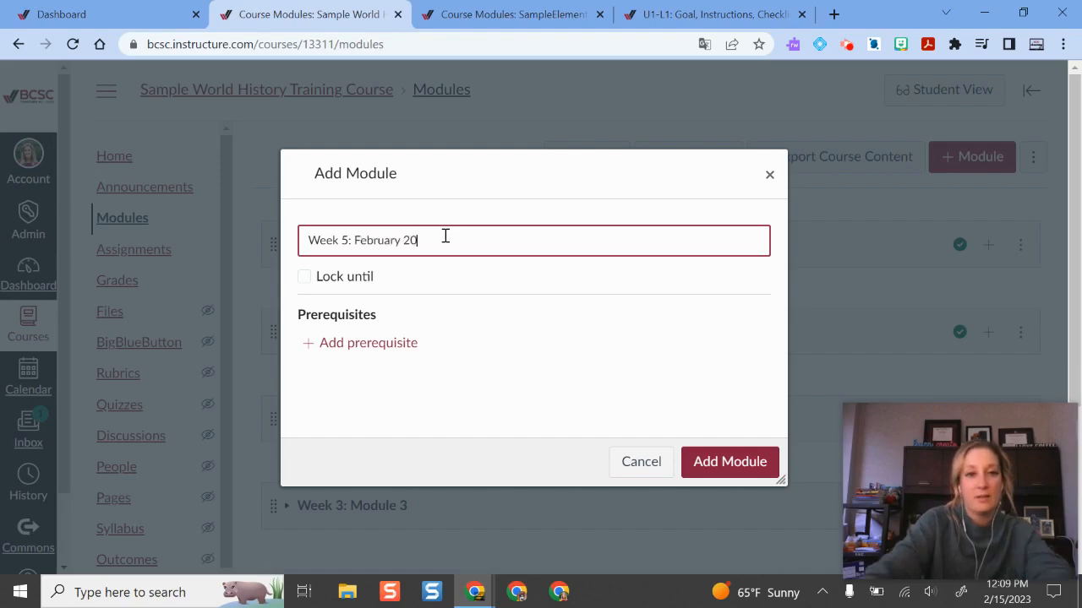
{"action": "left_click", "coordinate": [716, 462]}
- Move the Week 5: February 20 module above Week 4 Module 4, and restore the original module order
{"action": "scroll", "coordinate": [640, 386], "scroll_direction": "down", "scroll_amount": 5}
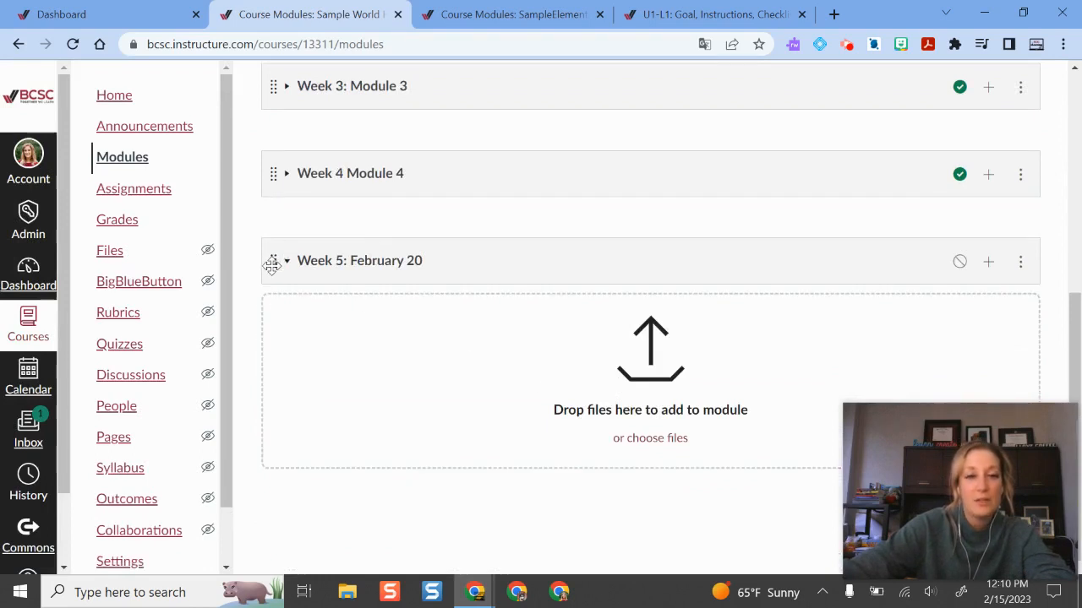
{"action": "left_click_drag", "start_coordinate": [272, 264], "coordinate": [336, 363]}
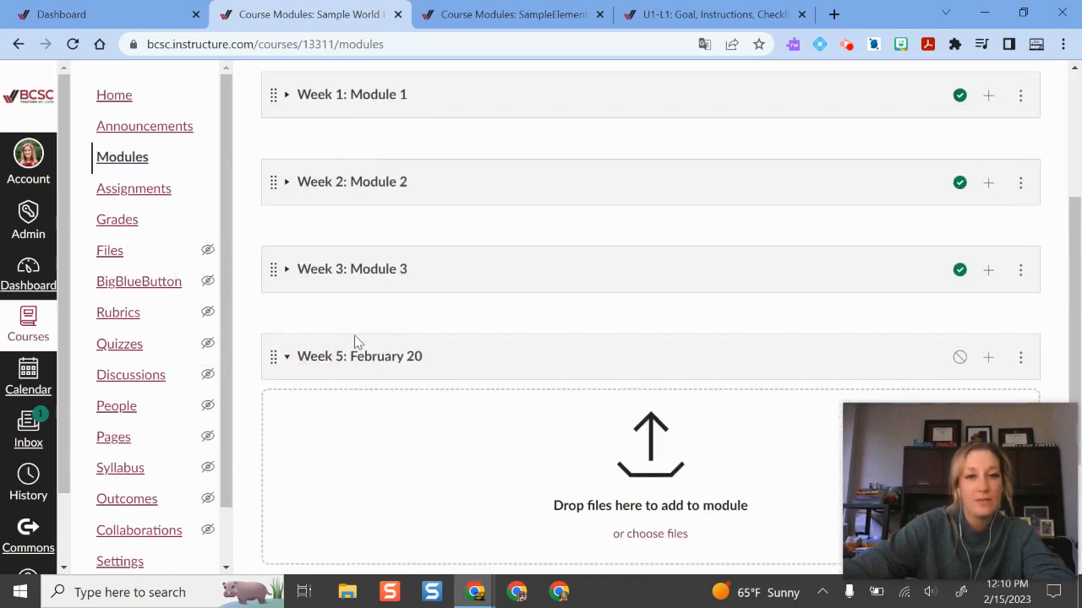
{"action": "scroll", "coordinate": [354, 341], "scroll_direction": "down", "scroll_amount": 2}
{"action": "left_click_drag", "start_coordinate": [275, 172], "coordinate": [325, 332]}
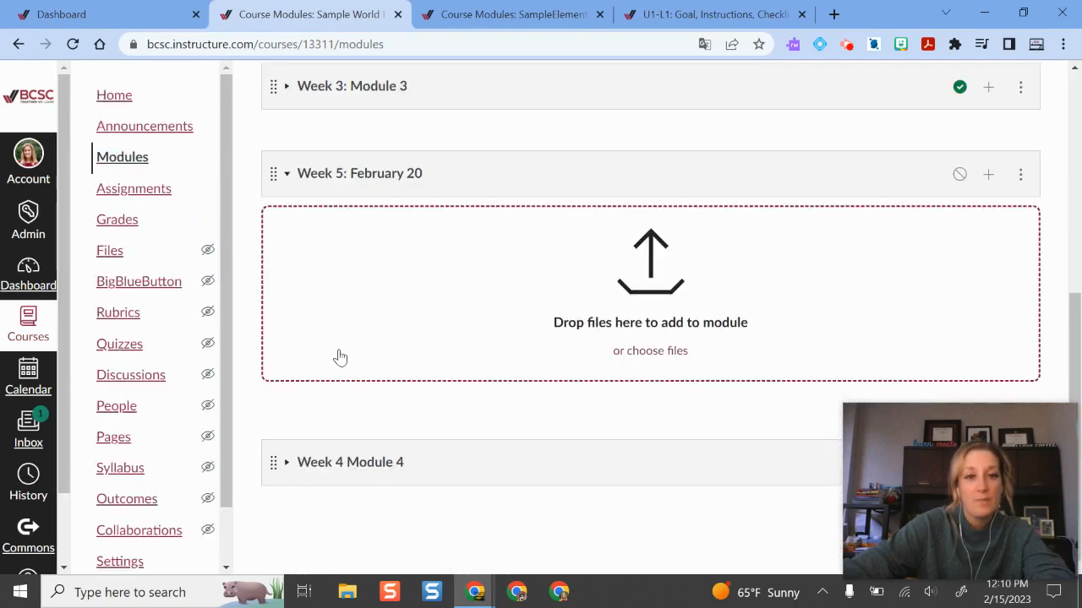
{"action": "left_click_drag", "start_coordinate": [273, 461], "coordinate": [290, 203]}
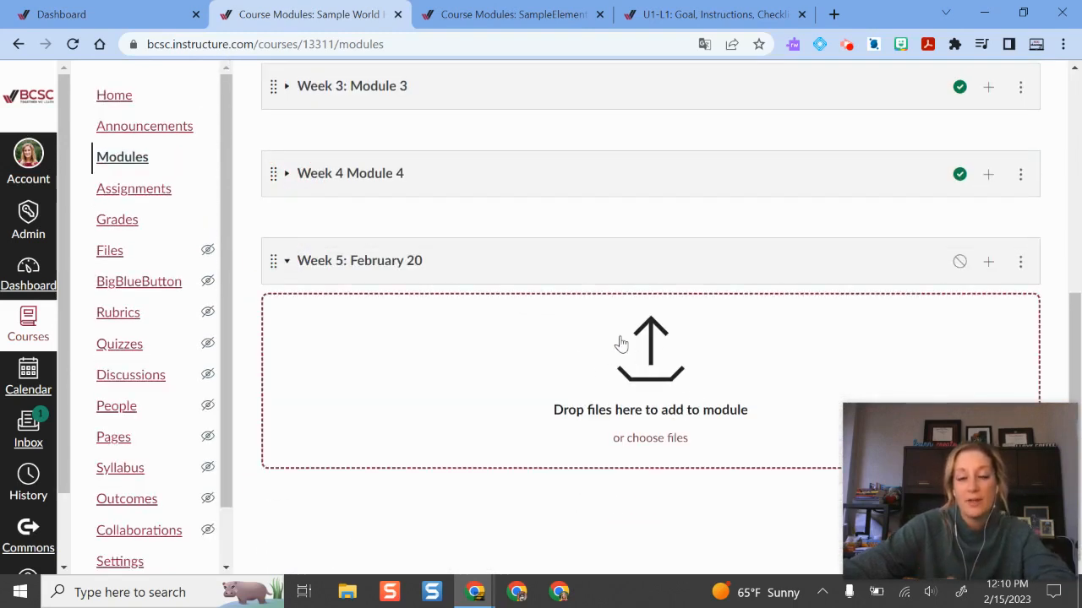
- Create a new page named "Goal and Instructions" without indentation as an item in the Week 5: February 20 module
{"action": "left_click", "coordinate": [648, 367]}
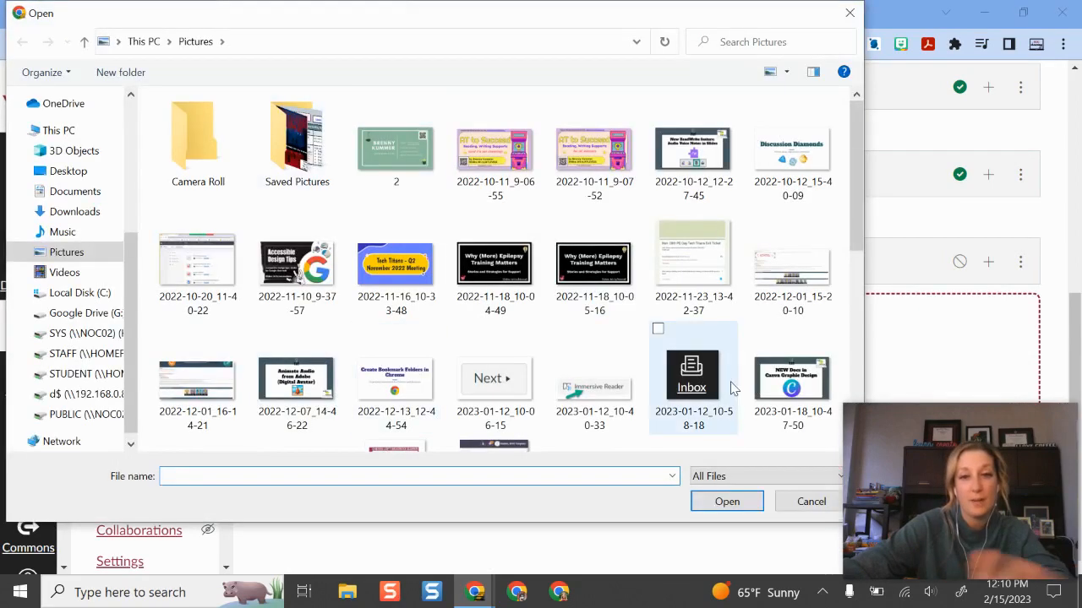
{"action": "left_click", "coordinate": [802, 503]}
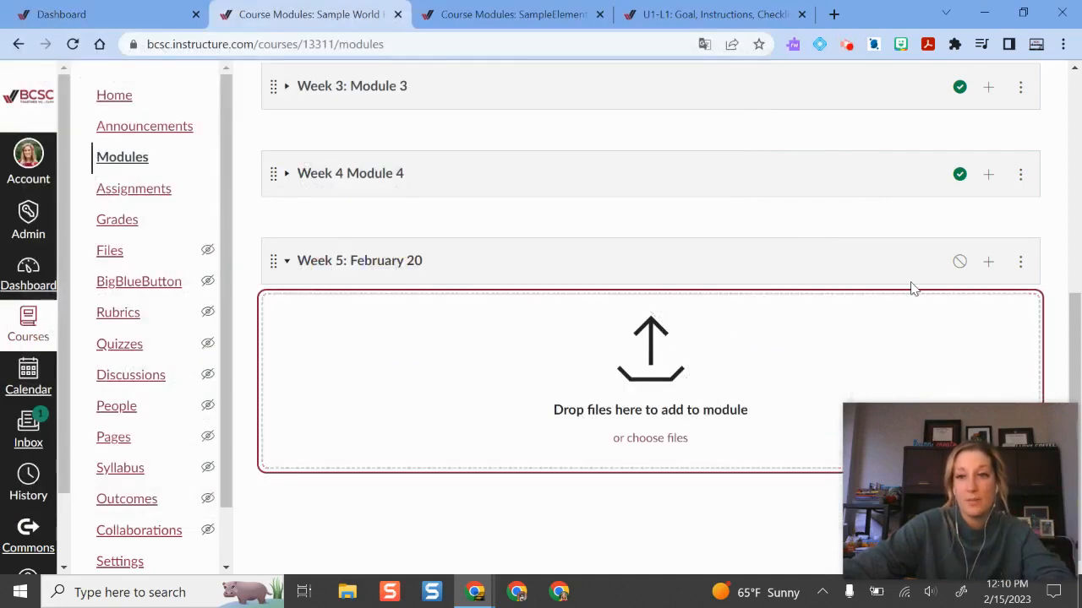
{"action": "left_click", "coordinate": [990, 263]}
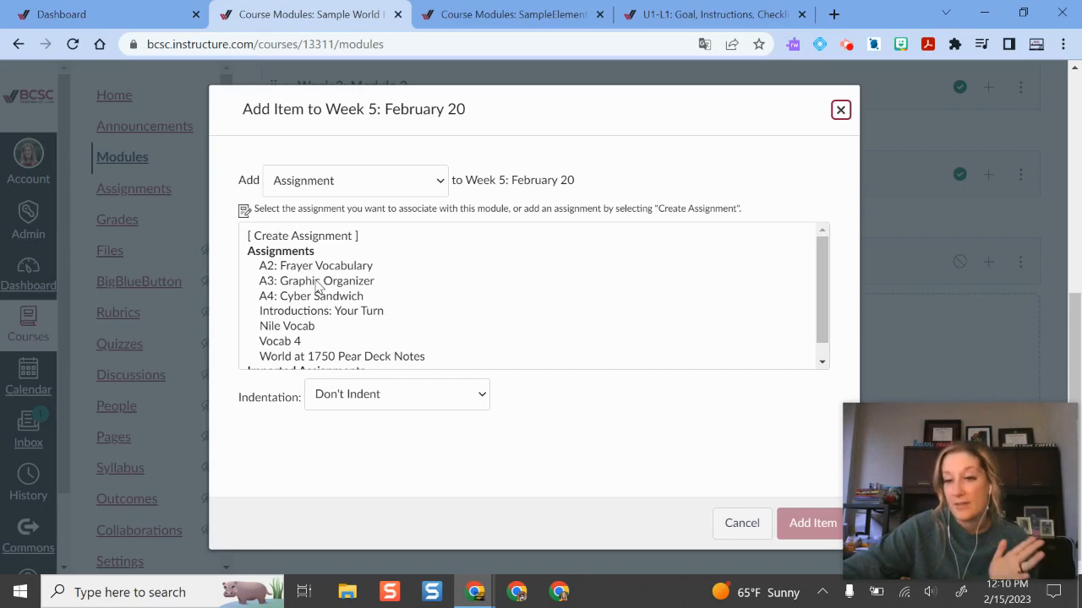
{"action": "left_click", "coordinate": [394, 188]}
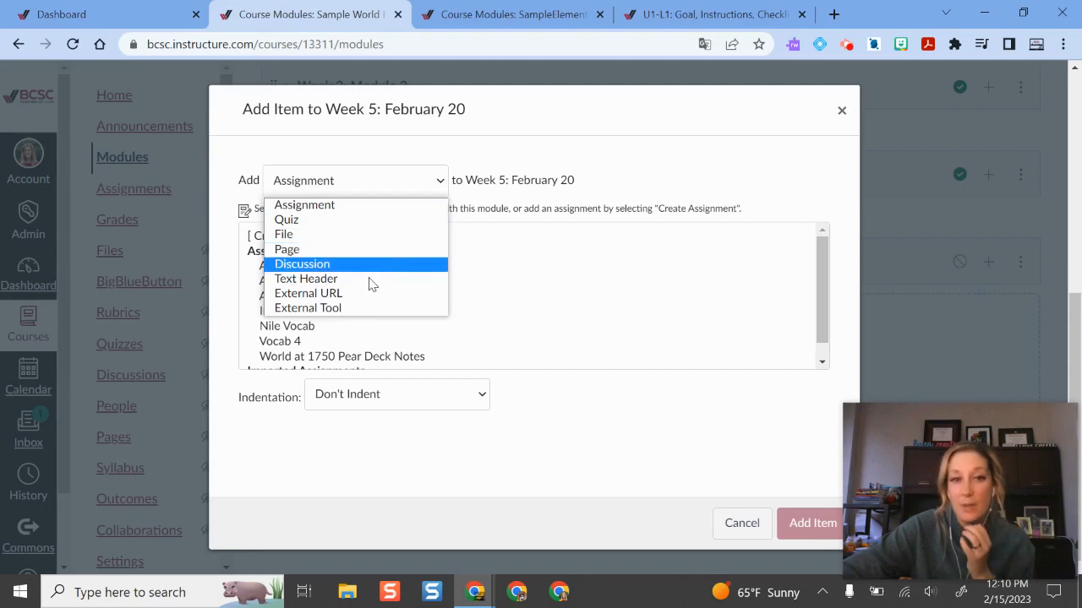
{"action": "left_click", "coordinate": [295, 251]}
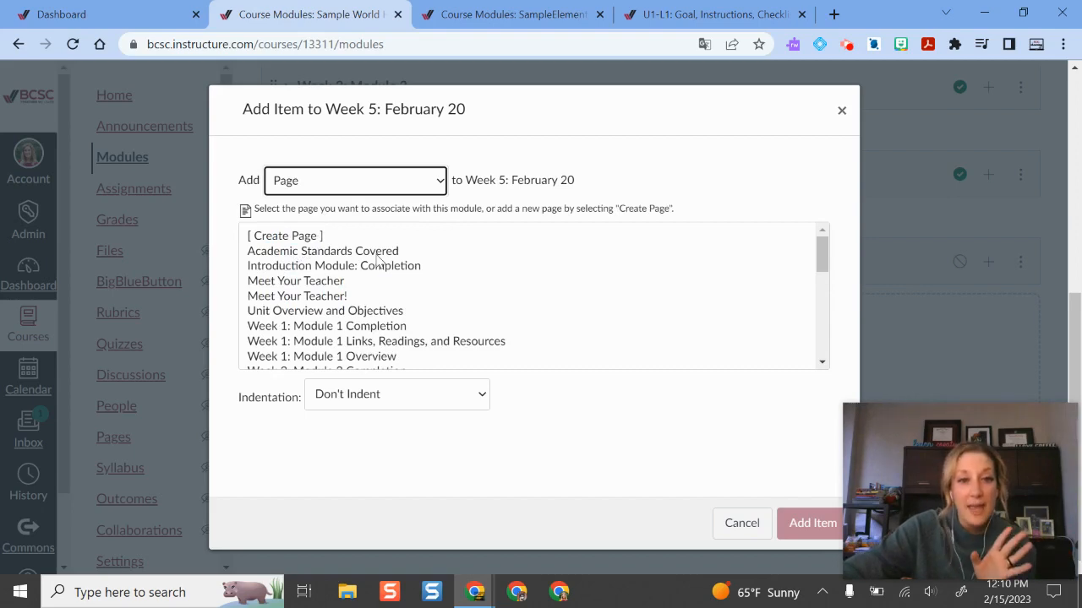
{"action": "scroll", "coordinate": [343, 255], "scroll_direction": "down", "scroll_amount": 8}
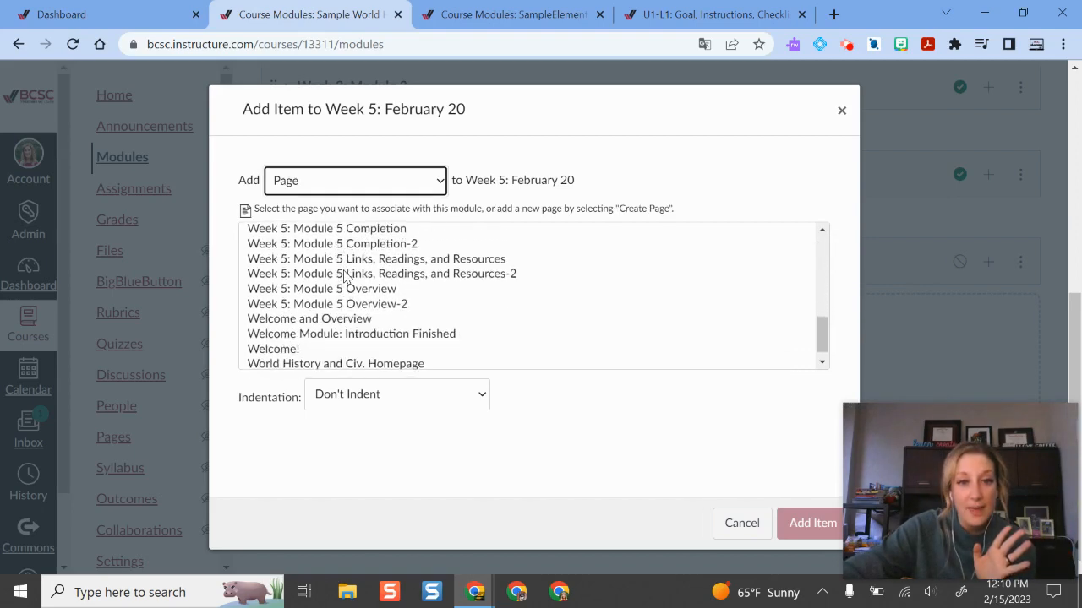
{"action": "scroll", "coordinate": [344, 279], "scroll_direction": "down", "scroll_amount": 1}
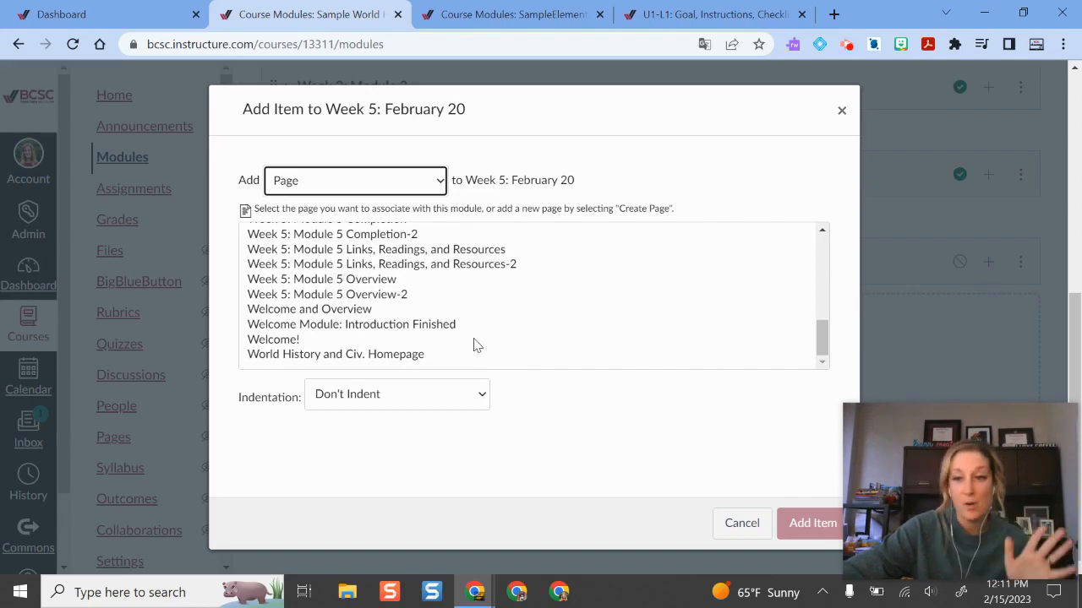
{"action": "scroll", "coordinate": [426, 338], "scroll_direction": "up", "scroll_amount": 4}
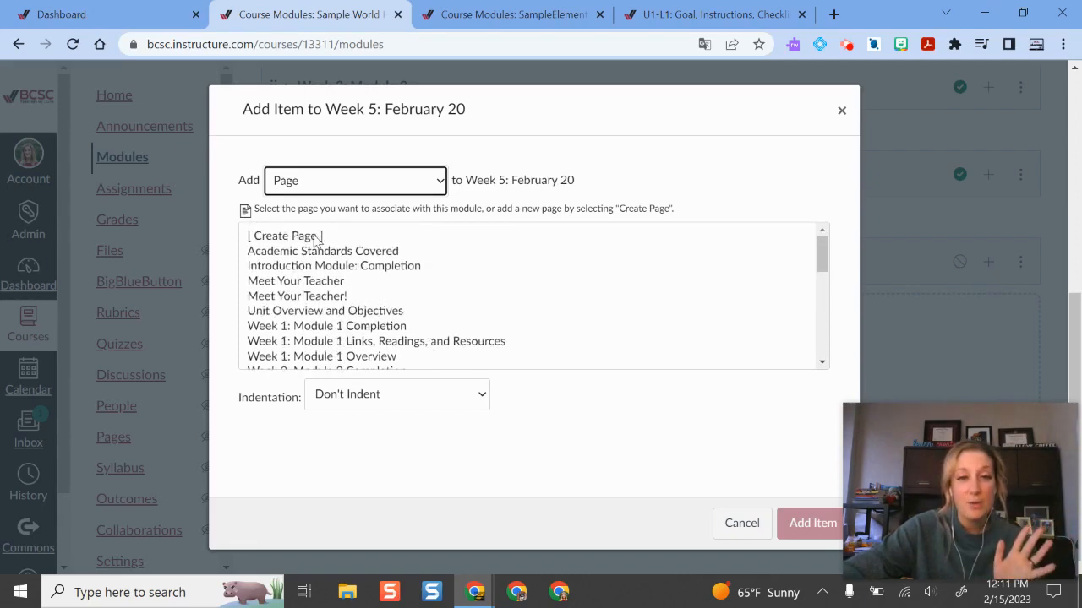
{"action": "left_click", "coordinate": [306, 236]}
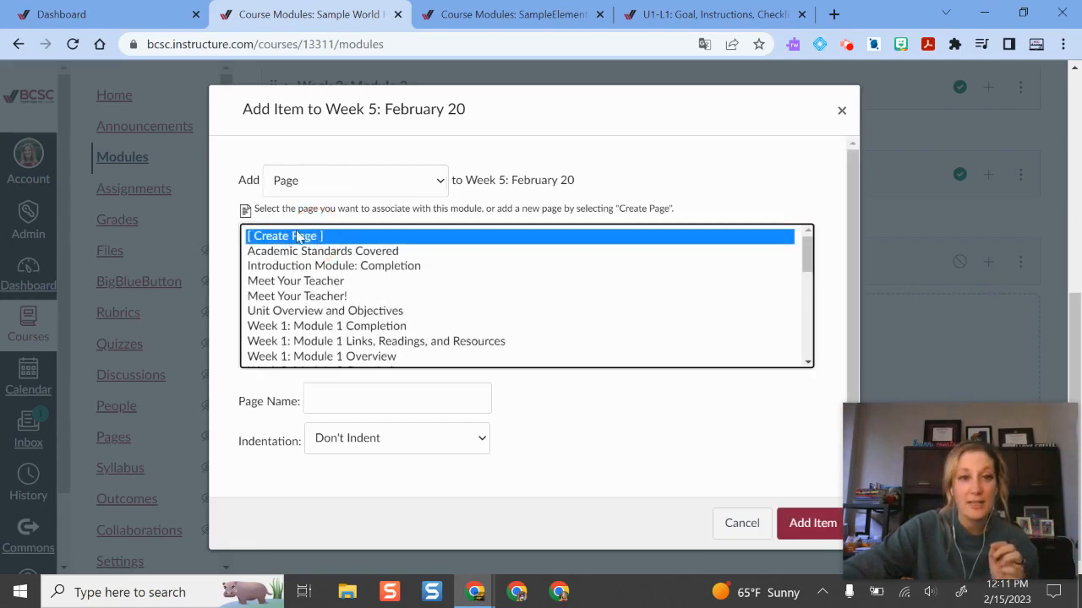
{"action": "left_click", "coordinate": [333, 398]}
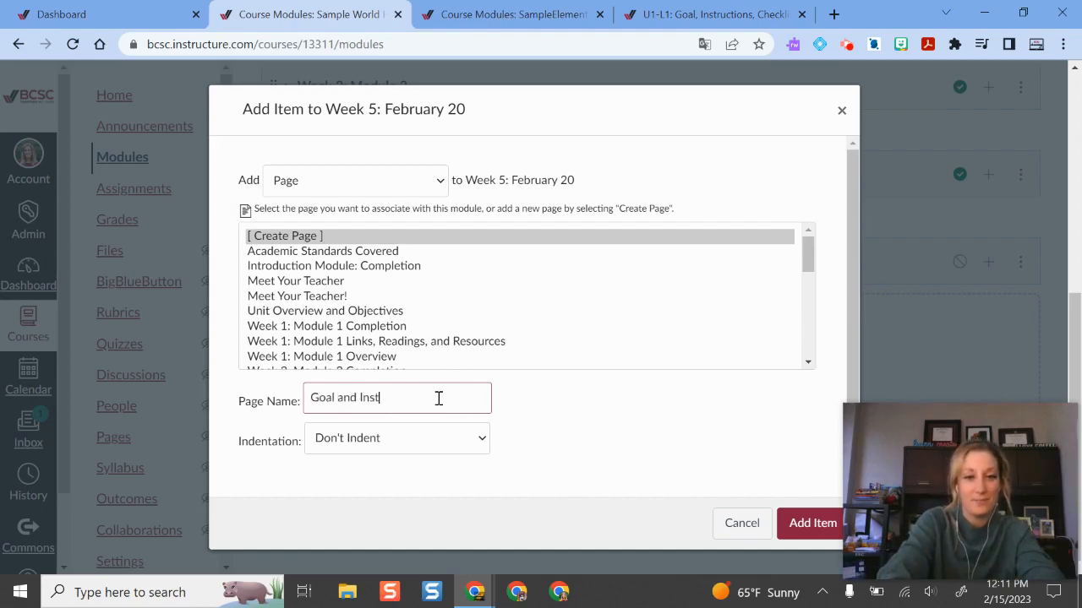
{"action": "type", "text": "Goal and Instructions"}
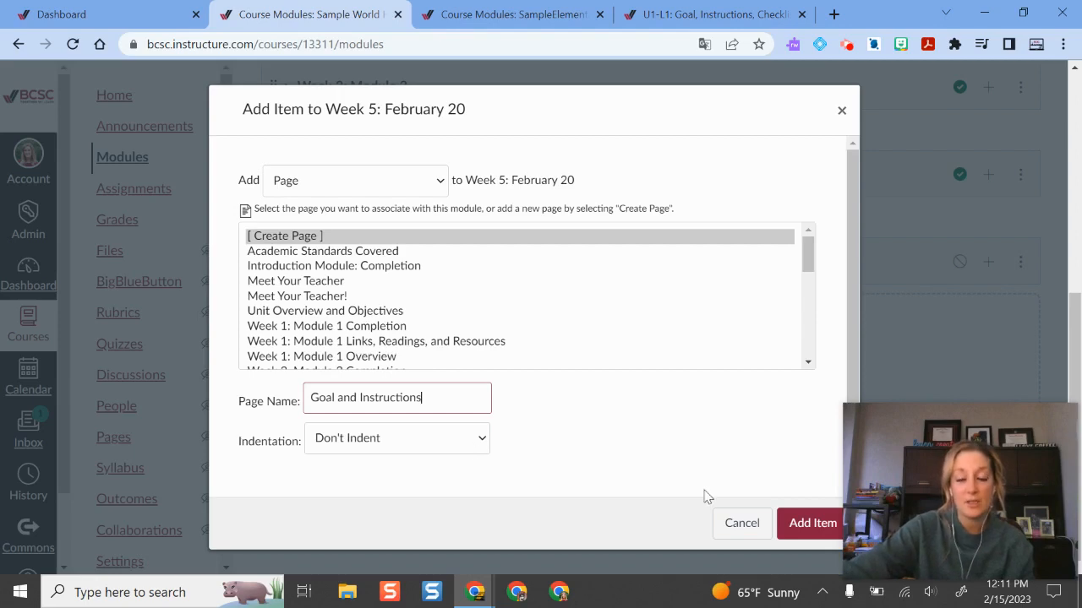
{"action": "left_click", "coordinate": [803, 523]}
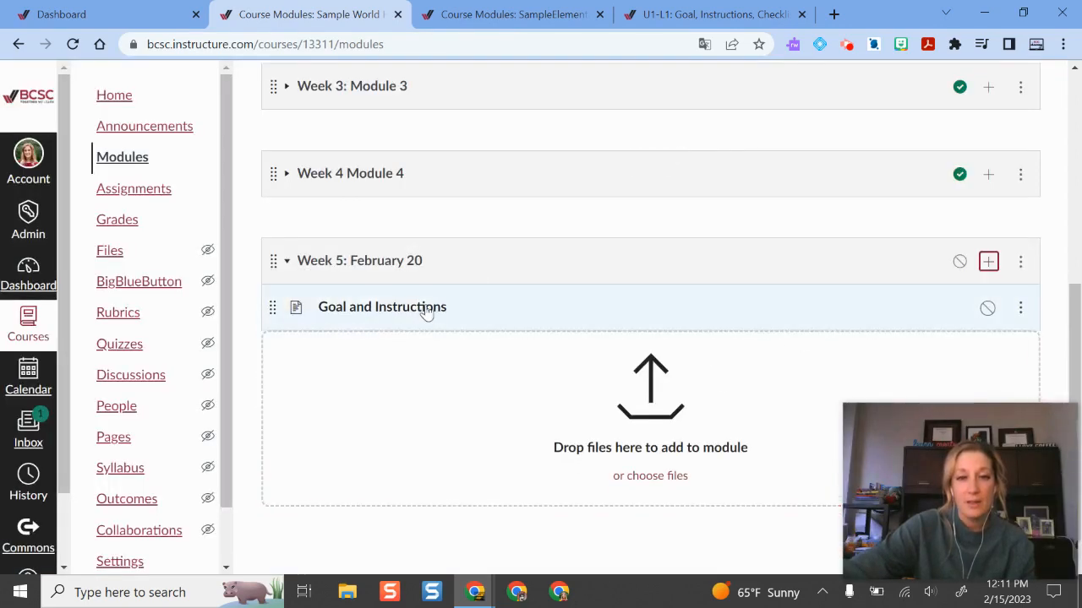
- Open the Goal and Instructions page, view its additional options, and return to the course's module list
{"action": "left_click", "coordinate": [393, 311]}
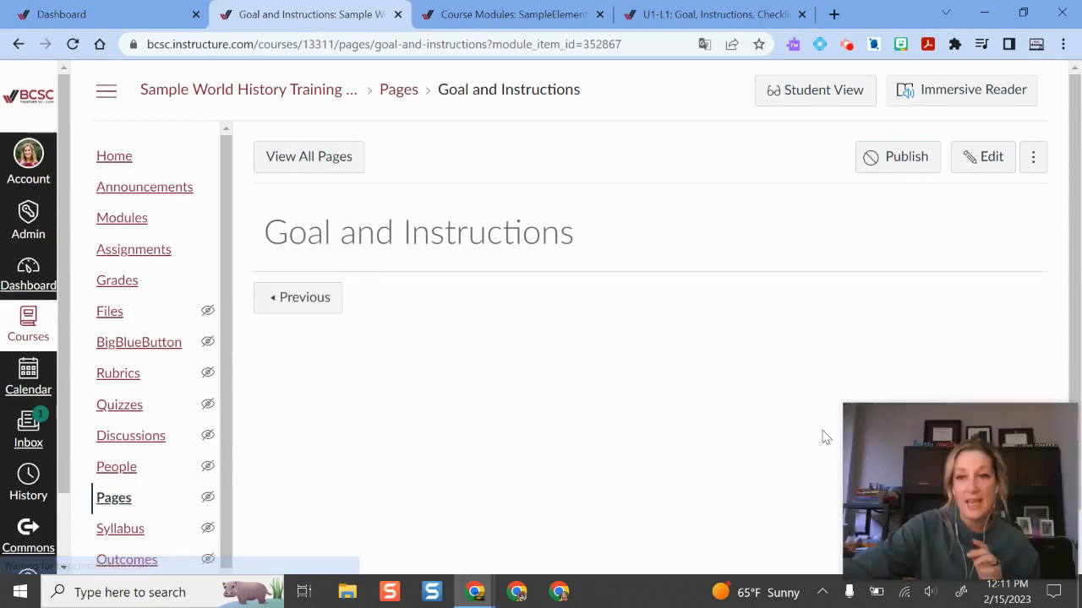
{"action": "left_click", "coordinate": [1031, 158]}
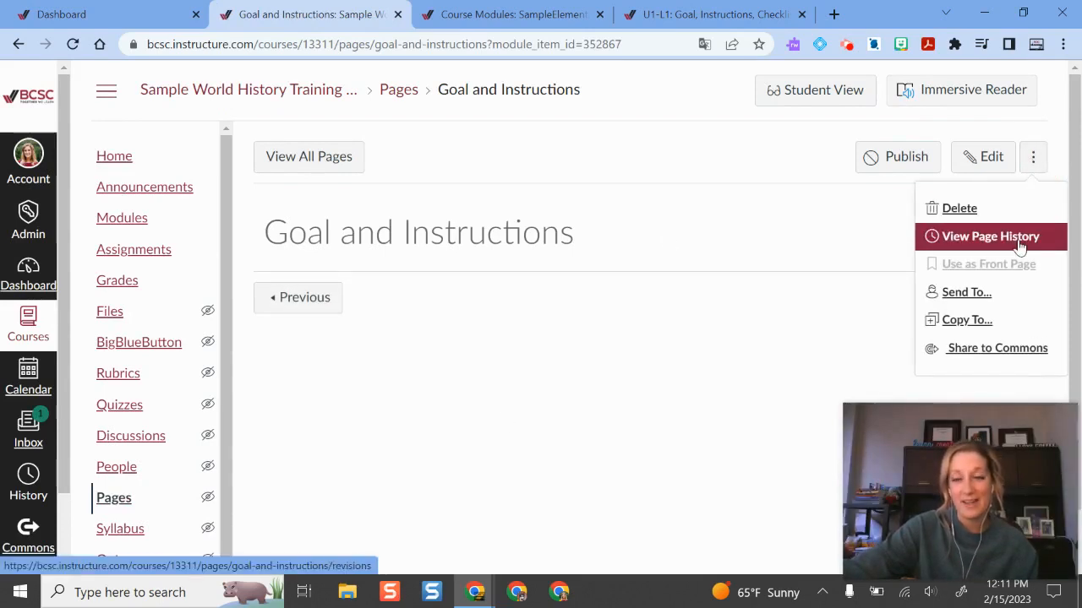
{"action": "left_click", "coordinate": [681, 358]}
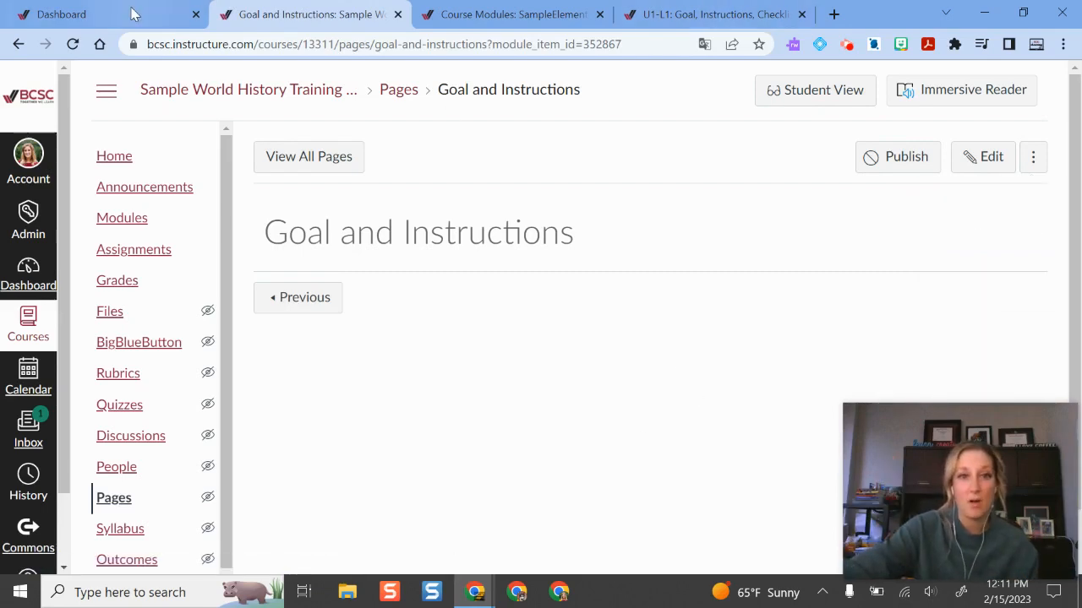
{"action": "left_click", "coordinate": [19, 46]}
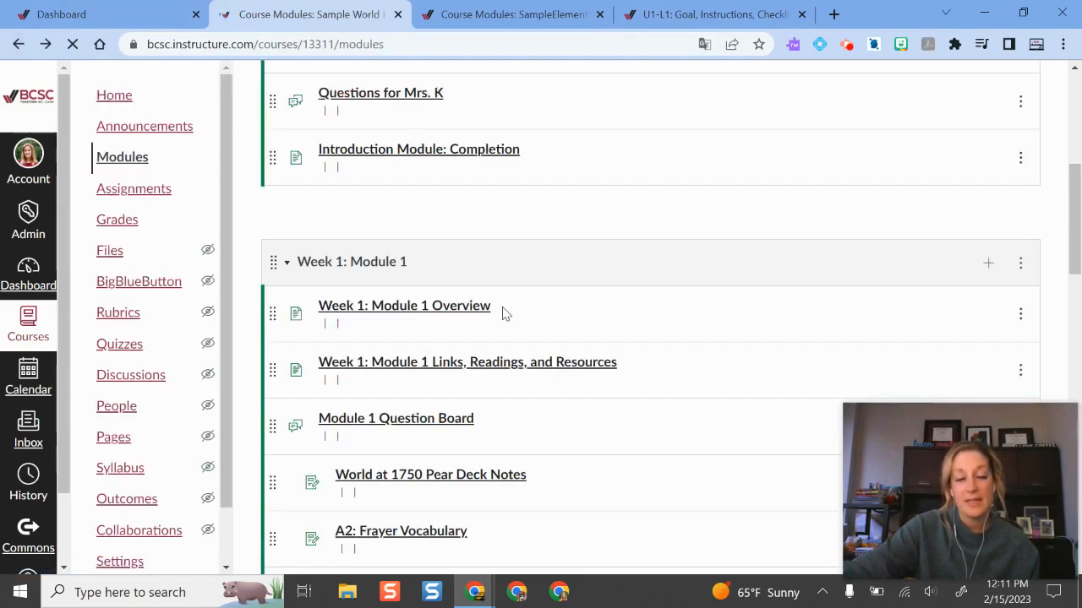
- Add the existing Nile Vocab assignment to the Week 5: February 20 module, indented 1 level
{"action": "scroll", "coordinate": [522, 304], "scroll_direction": "down", "scroll_amount": 9}
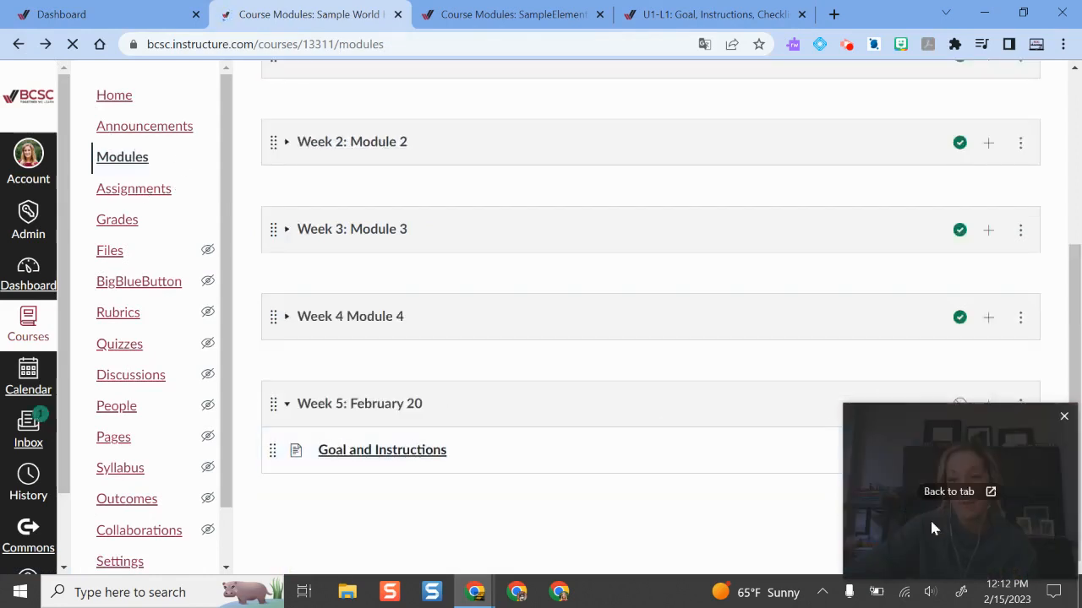
{"action": "left_click_drag", "start_coordinate": [932, 527], "coordinate": [870, 126]}
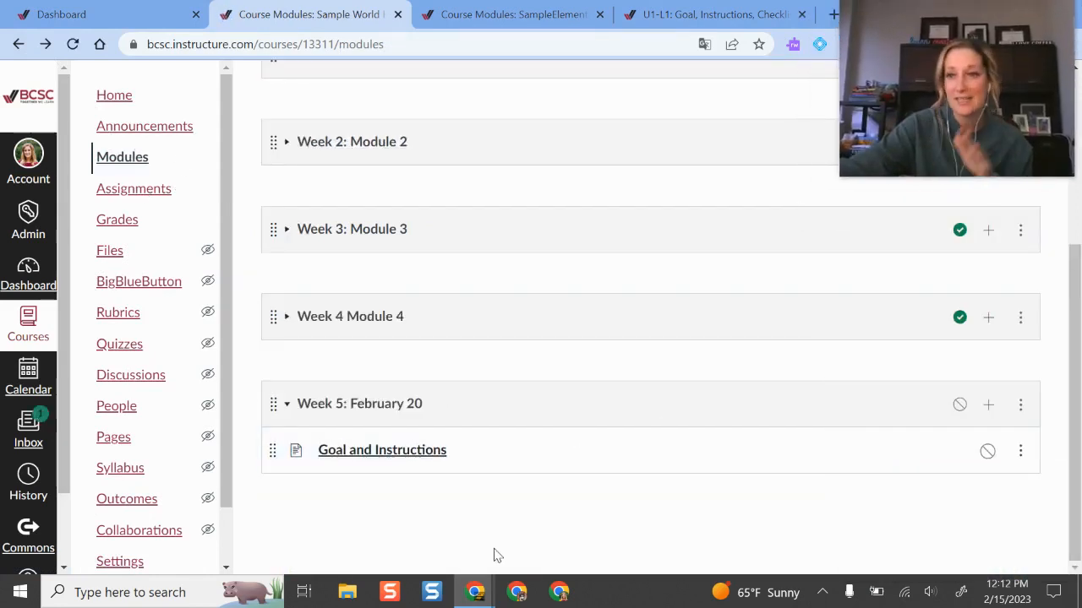
{"action": "left_click", "coordinate": [986, 404]}
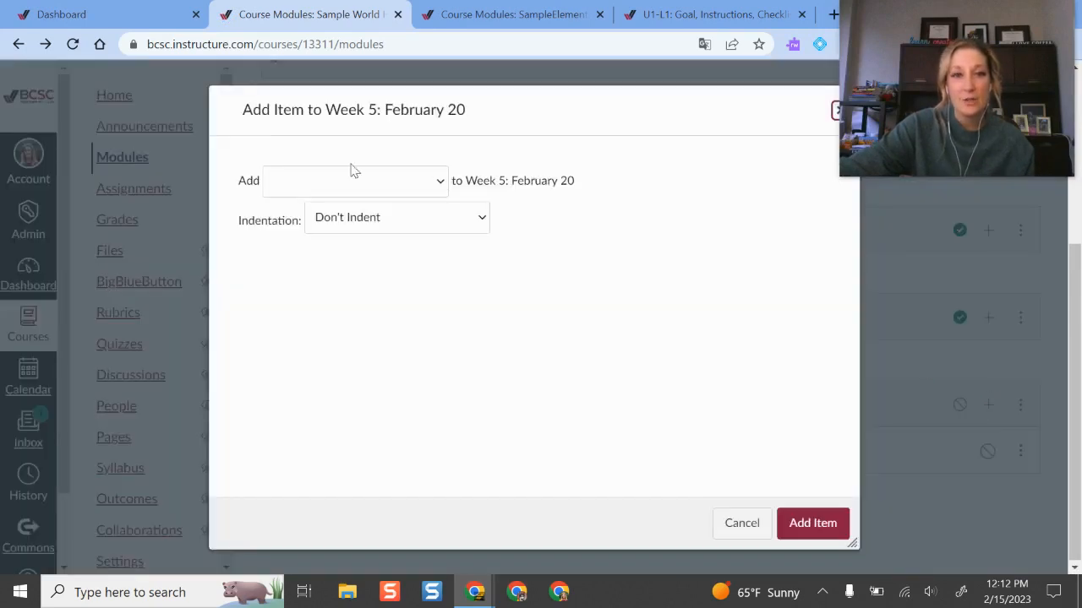
{"action": "left_click", "coordinate": [414, 186]}
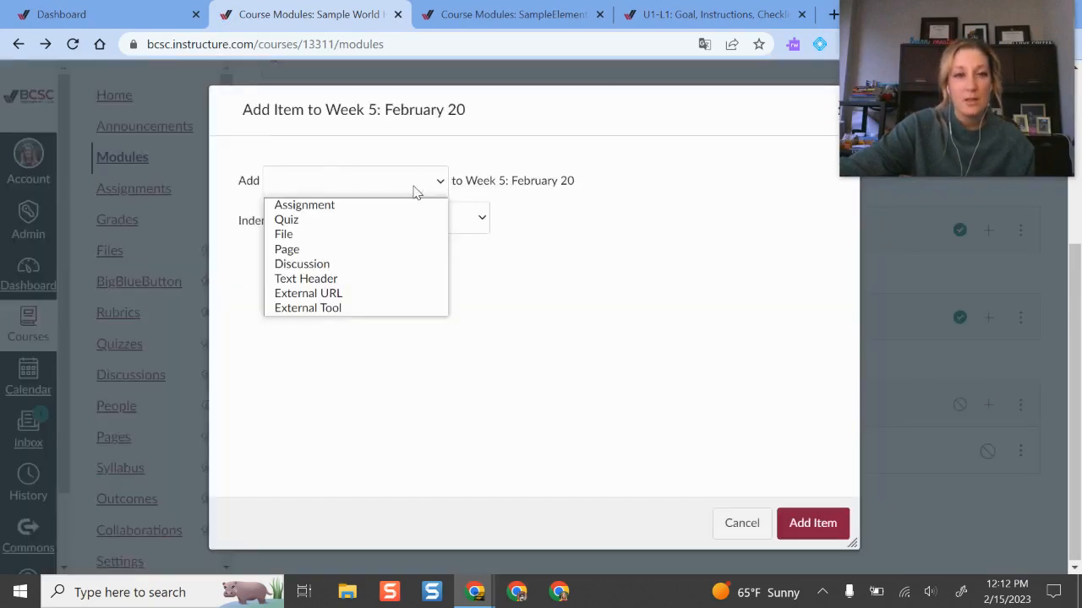
{"action": "left_click", "coordinate": [343, 205]}
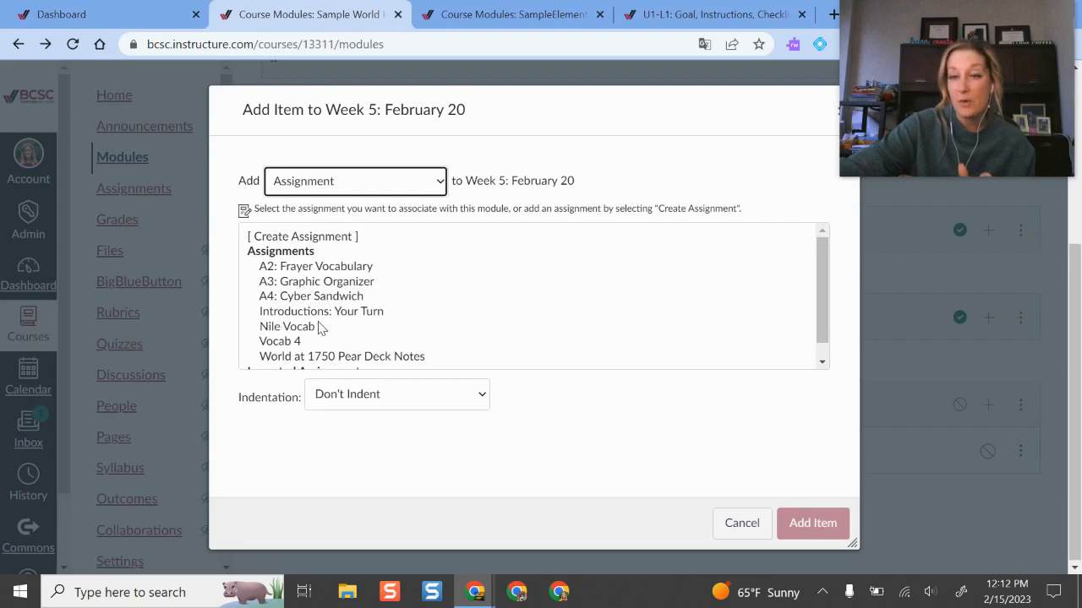
{"action": "left_click", "coordinate": [308, 328]}
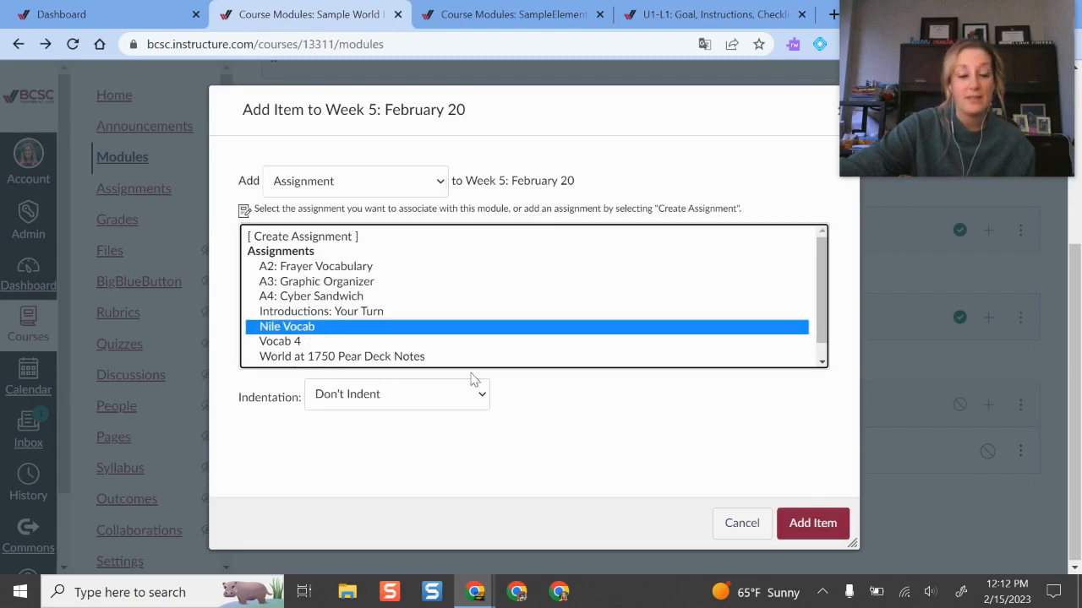
{"action": "left_click", "coordinate": [310, 238]}
{"action": "left_click", "coordinate": [377, 398]}
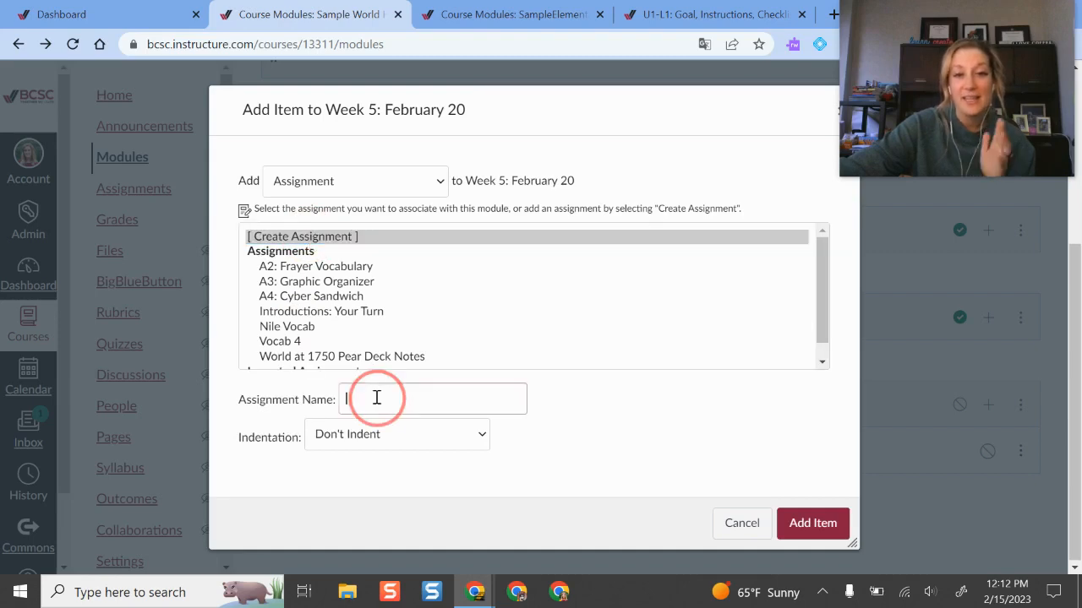
{"action": "left_click", "coordinate": [307, 327]}
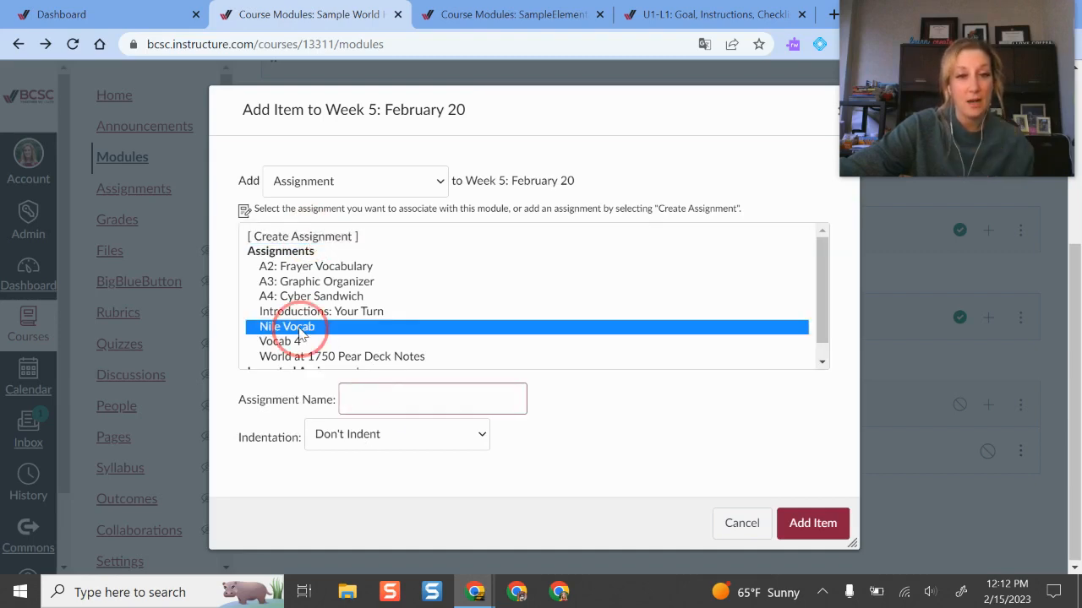
{"action": "left_click", "coordinate": [356, 396]}
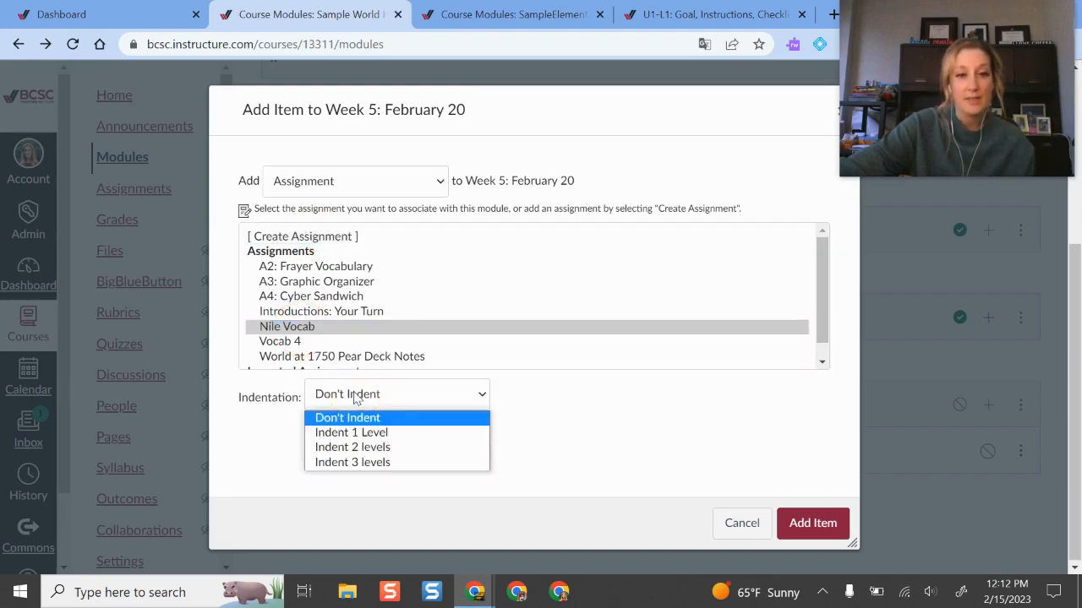
{"action": "left_click", "coordinate": [376, 434]}
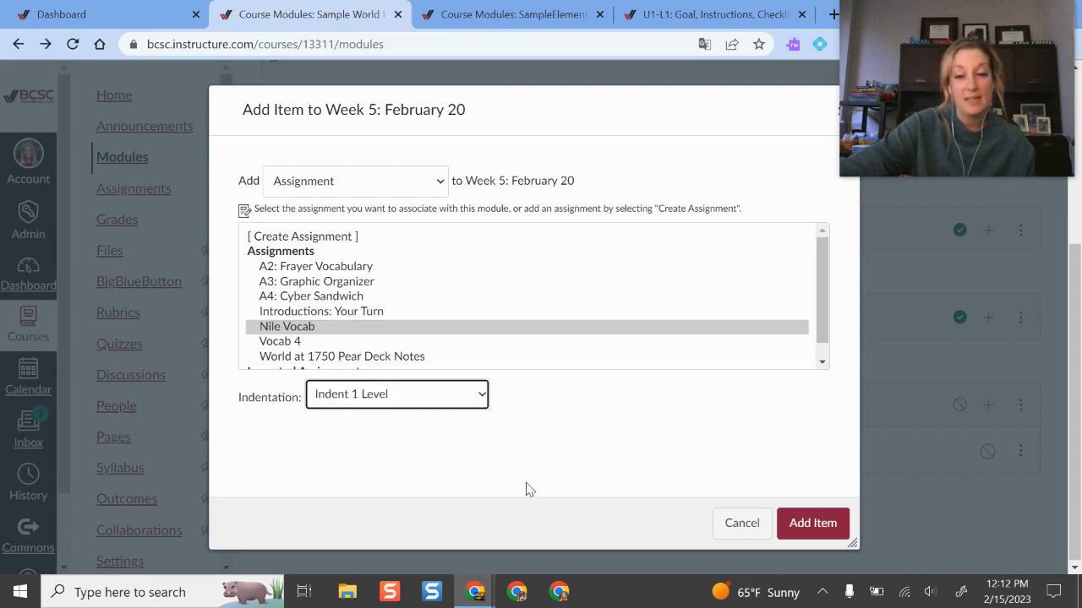
{"action": "left_click", "coordinate": [811, 523]}
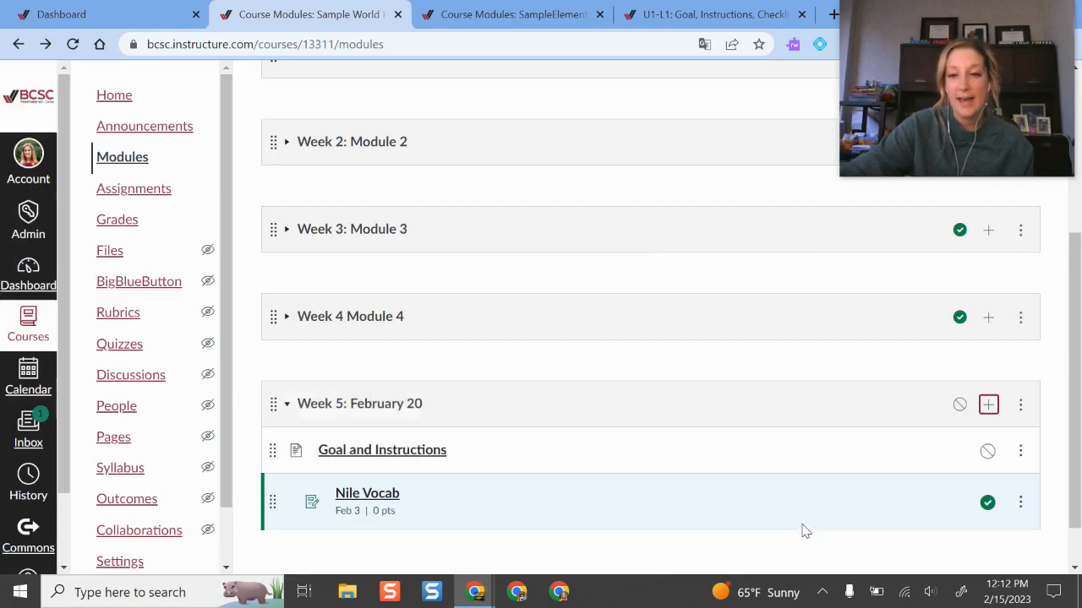
- Unpublish the Nile Vocab assignment in the Week 5 module and view its available item options
{"action": "scroll", "coordinate": [804, 531], "scroll_direction": "down", "scroll_amount": 1}
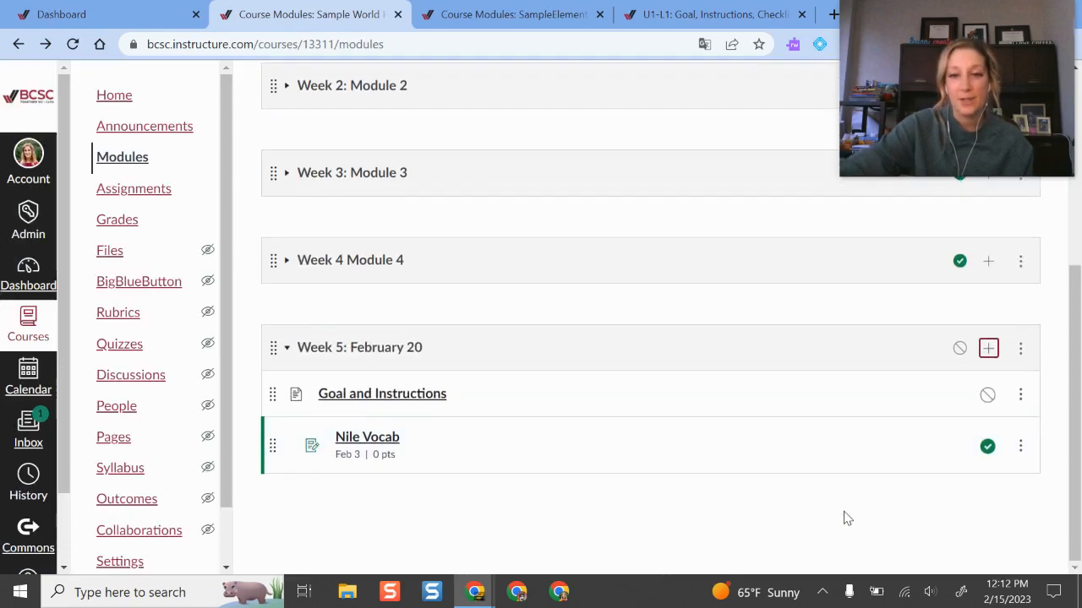
{"action": "left_click", "coordinate": [988, 448]}
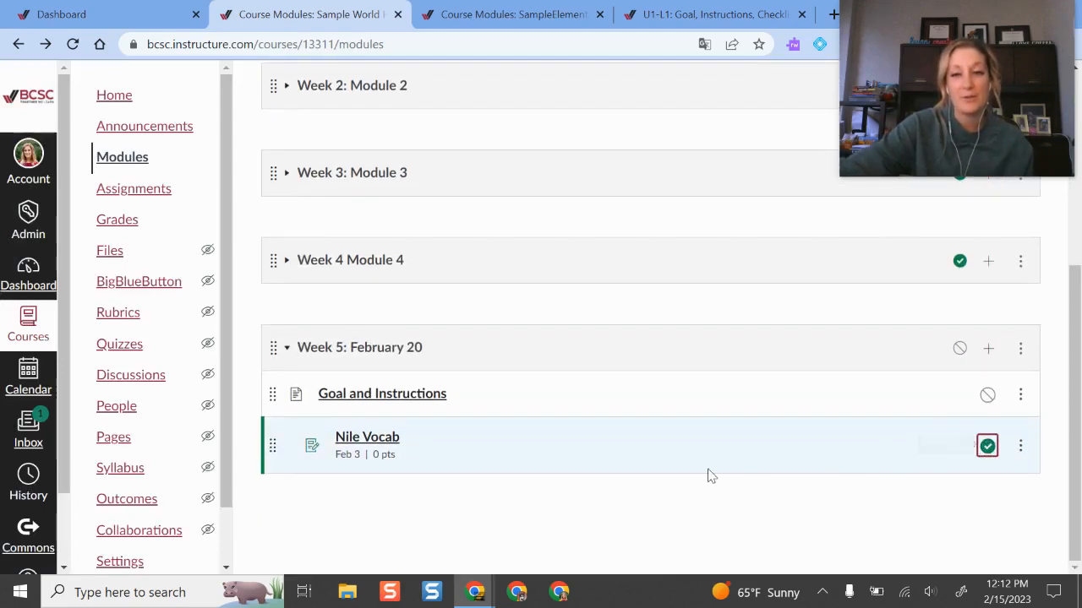
{"action": "left_click", "coordinate": [1021, 451]}
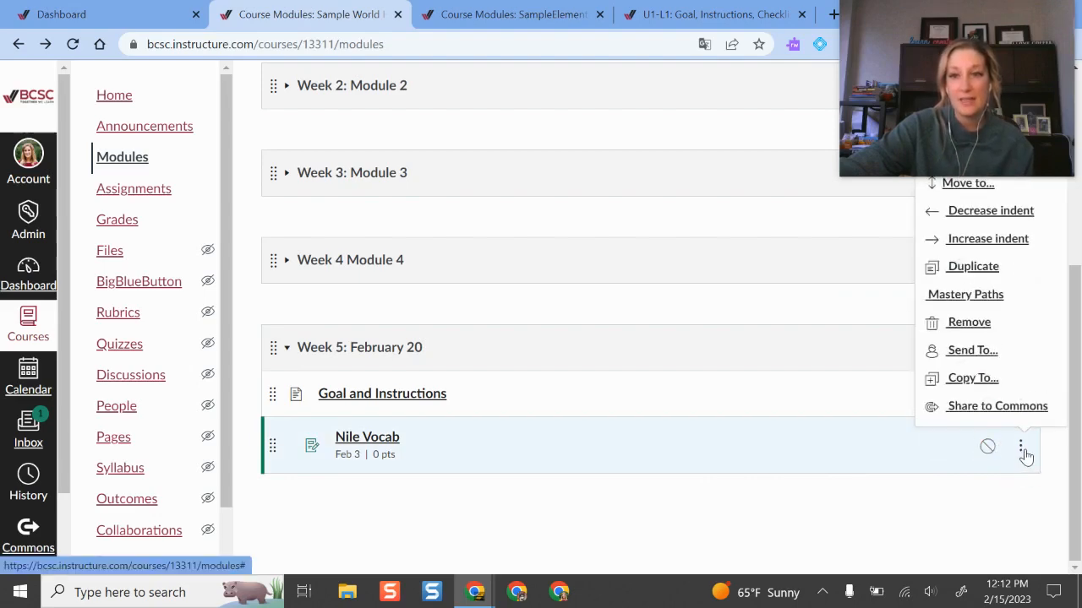
{"action": "scroll", "coordinate": [1025, 452], "scroll_direction": "up", "scroll_amount": 1}
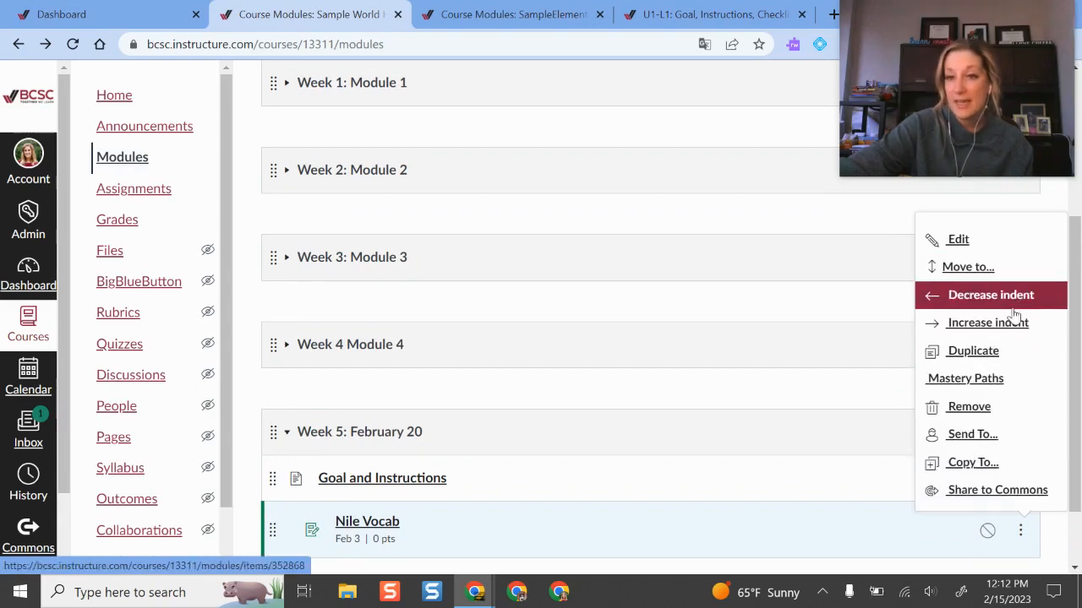
{"action": "scroll", "coordinate": [769, 384], "scroll_direction": "down", "scroll_amount": 1}
{"action": "left_click", "coordinate": [640, 522]}
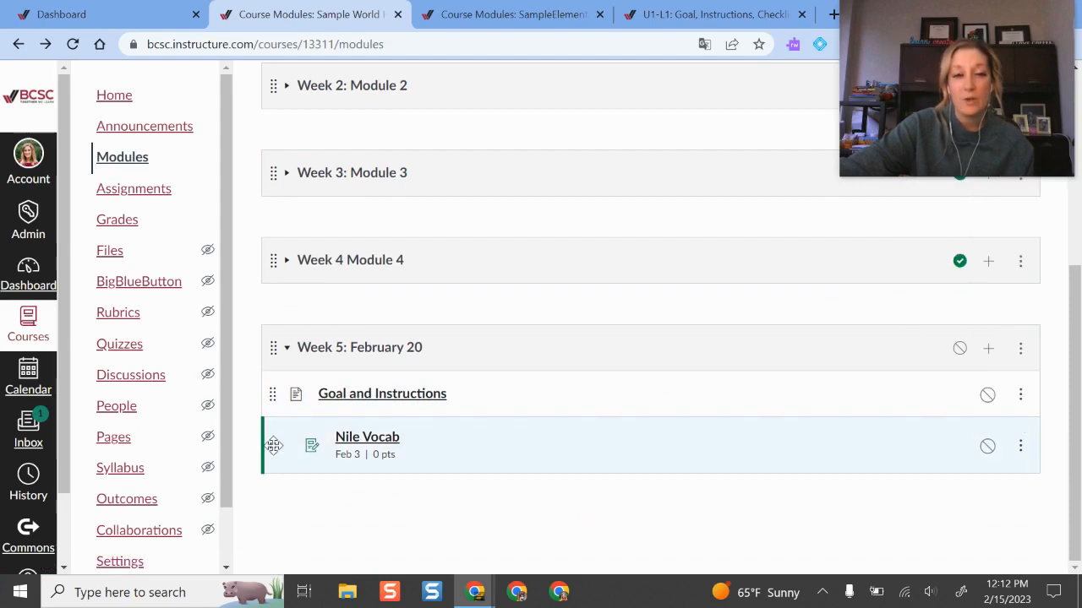
{"action": "mouse_move", "coordinate": [274, 446]}
{"action": "left_mouse_down"}
{"action": "mouse_move", "coordinate": [278, 410]}
{"action": "mouse_move", "coordinate": [294, 445]}
{"action": "left_mouse_up"}
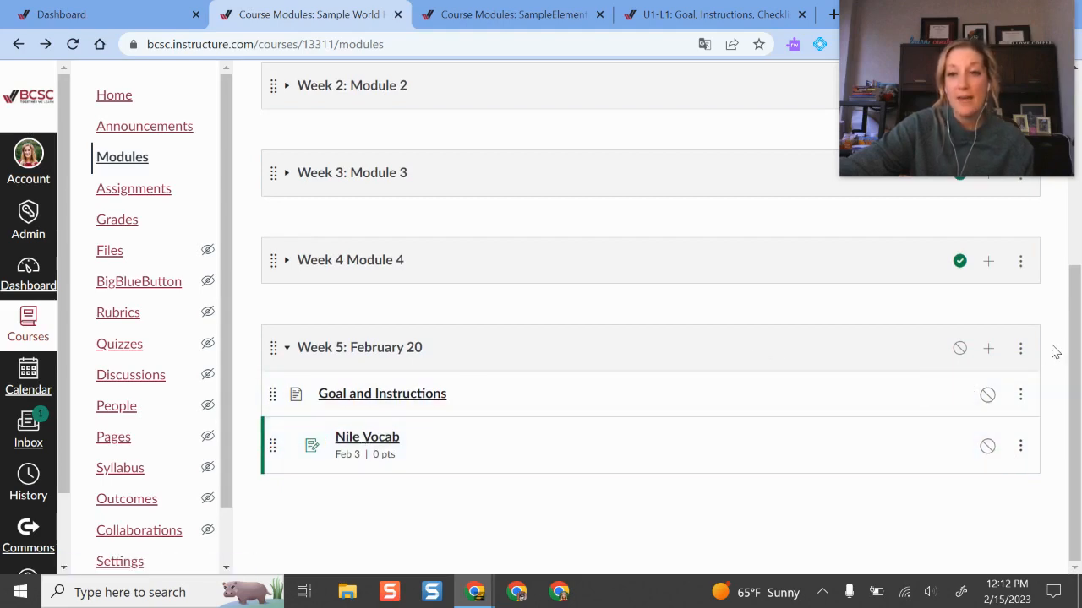
{"action": "scroll", "coordinate": [1023, 354], "scroll_direction": "up", "scroll_amount": 3}
{"action": "scroll", "coordinate": [1023, 354], "scroll_direction": "down", "scroll_amount": 3}
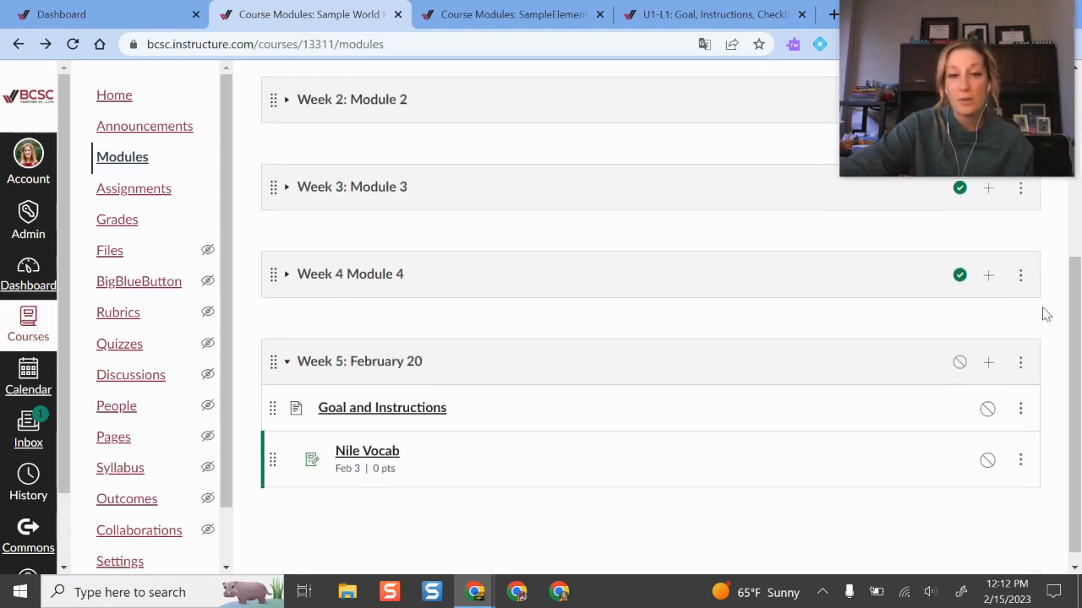
{"action": "scroll", "coordinate": [1020, 355], "scroll_direction": "up", "scroll_amount": 3}
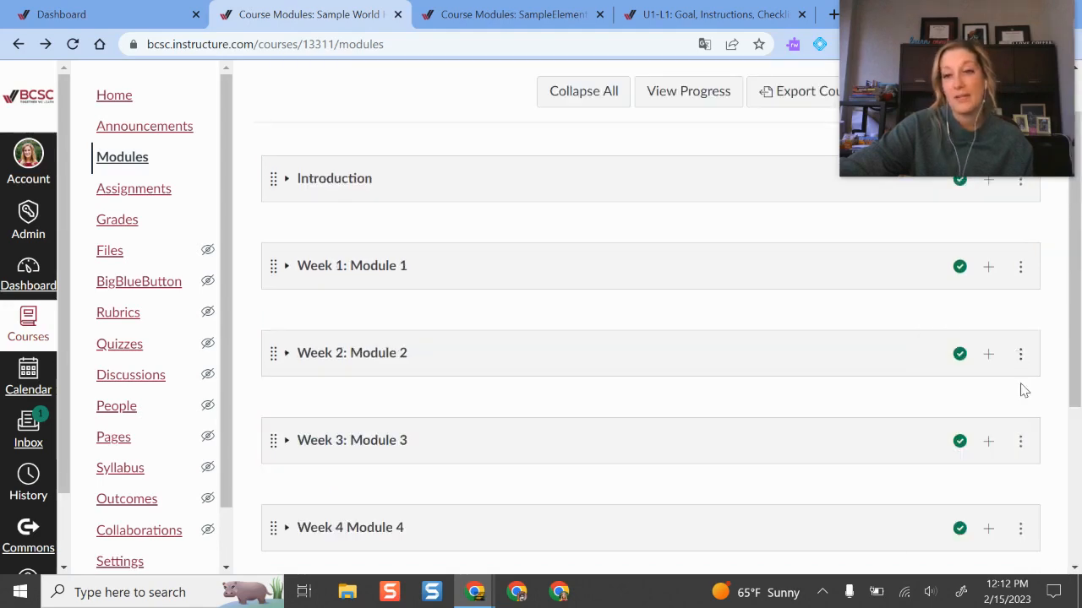
- Publish the Week 5: February 20 module together with all the items it contains
{"action": "scroll", "coordinate": [1026, 397], "scroll_direction": "down", "scroll_amount": 3}
{"action": "scroll", "coordinate": [1021, 358], "scroll_direction": "up", "scroll_amount": 3}
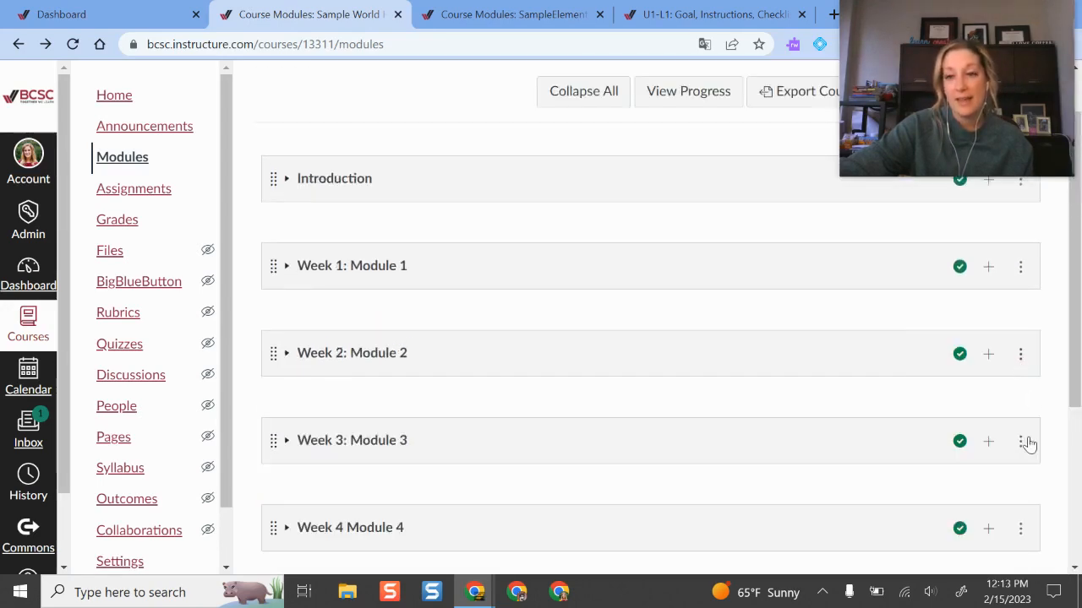
{"action": "scroll", "coordinate": [1027, 444], "scroll_direction": "down", "scroll_amount": 3}
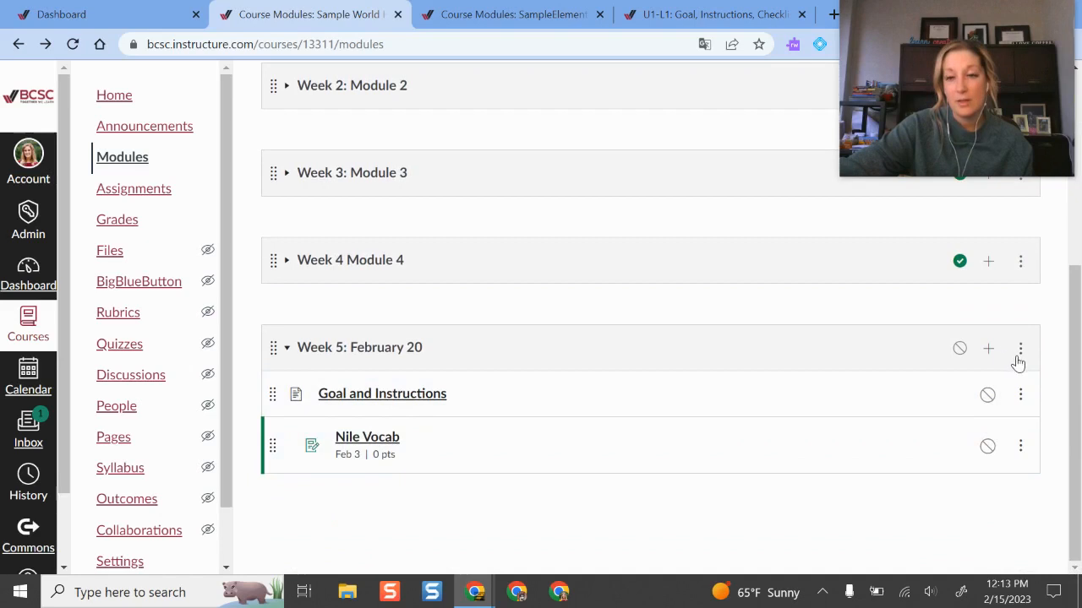
{"action": "left_click", "coordinate": [959, 348]}
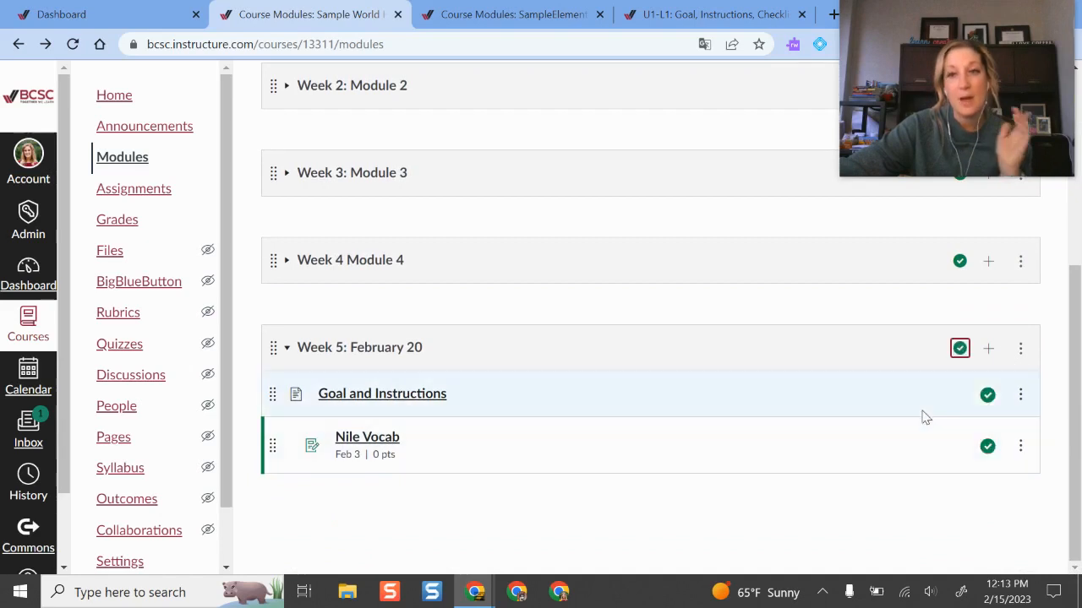
- Unpublish the Week 5: February 20 module and its Goal and Instructions and Nile Vocab items
{"action": "left_click", "coordinate": [959, 349]}
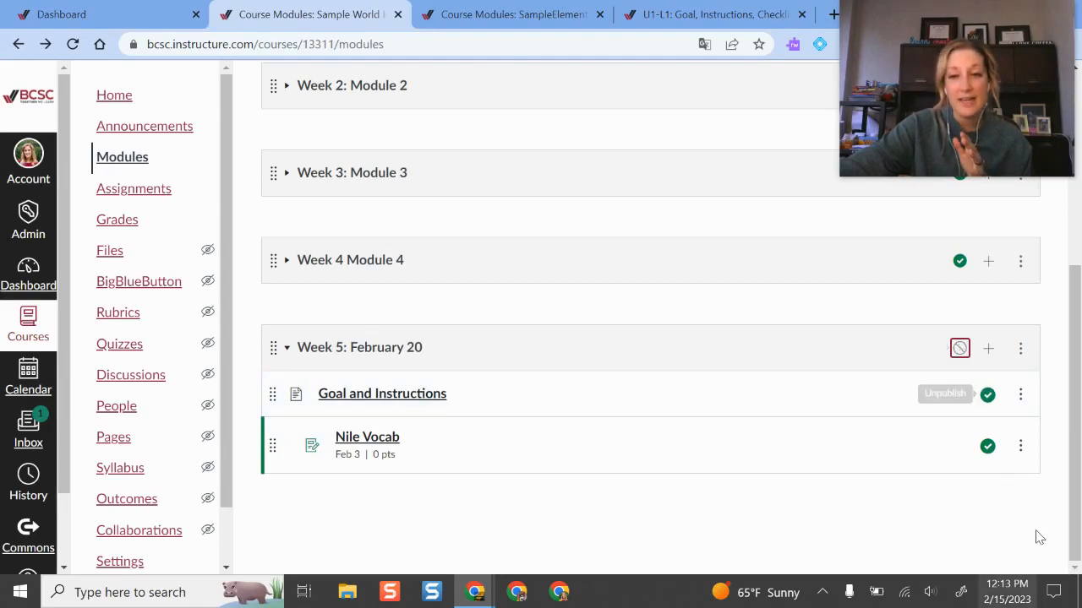
{"action": "left_click", "coordinate": [987, 395]}
{"action": "left_click", "coordinate": [987, 446]}
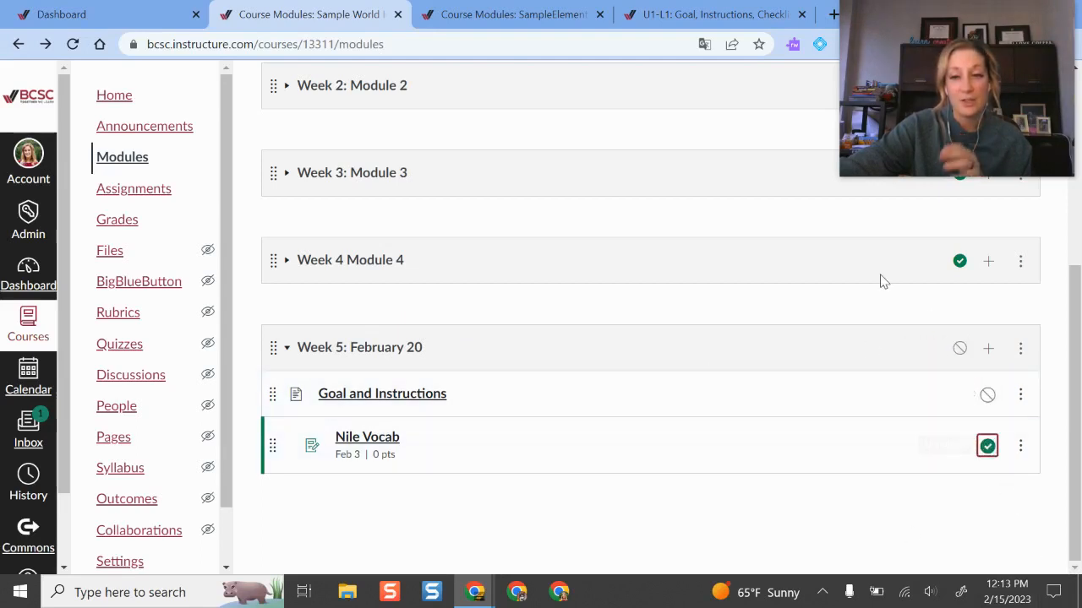
{"action": "left_click", "coordinate": [987, 396]}
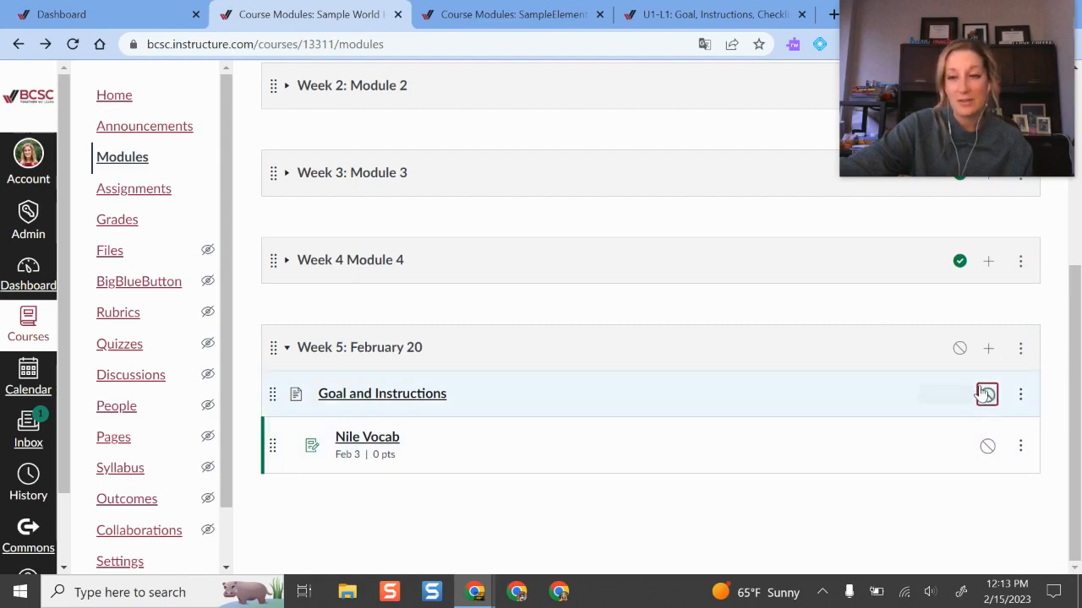
- Publish the Week 5: February 20 module with its items, and unpublish only the Nile Vocab assignment
{"action": "left_click", "coordinate": [959, 350]}
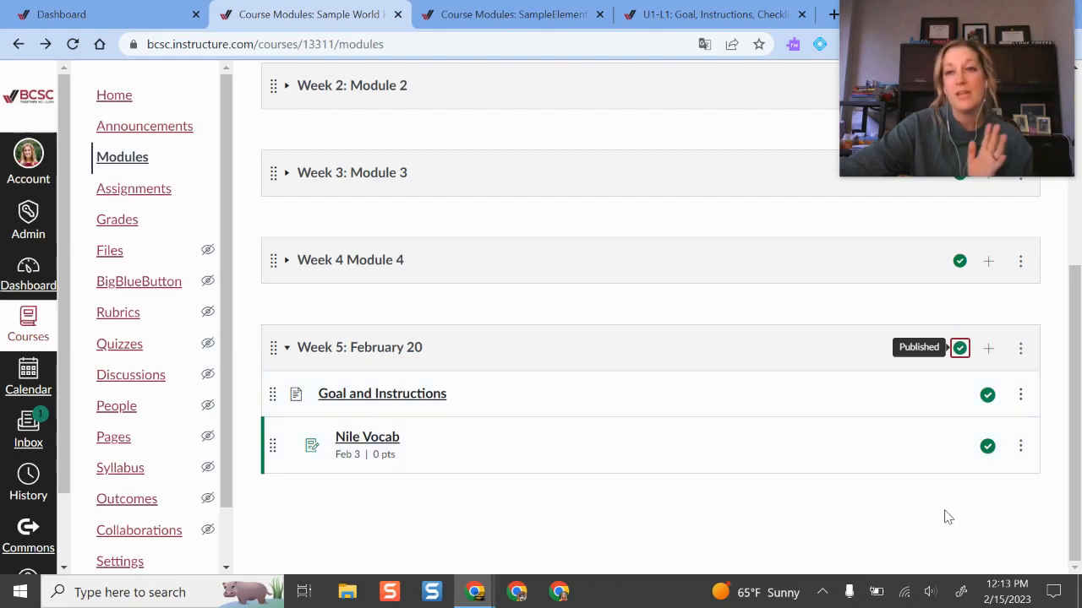
{"action": "left_click", "coordinate": [985, 447]}
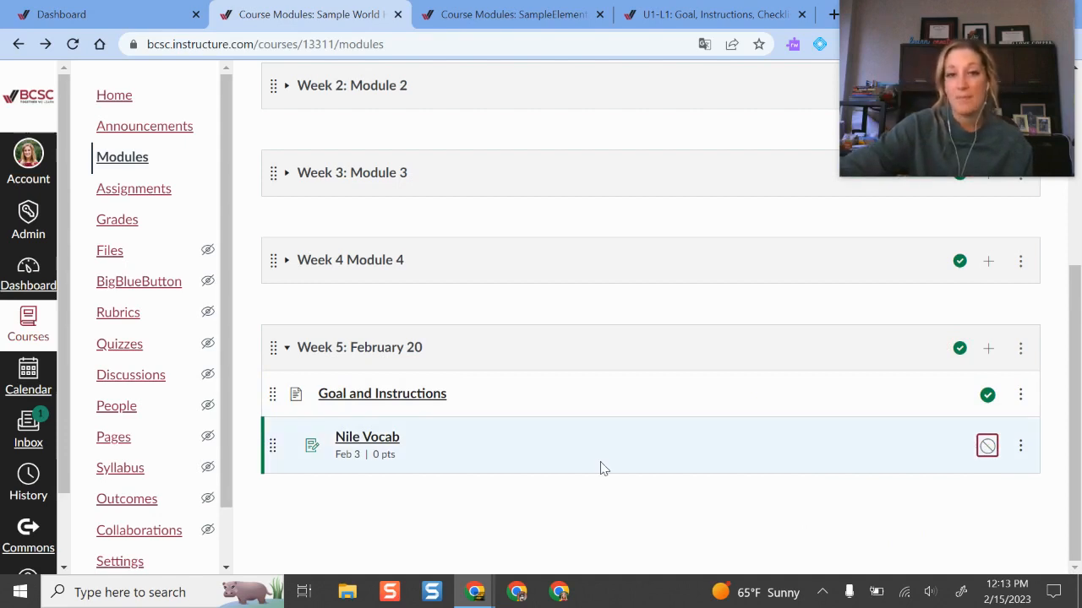
{"action": "left_click", "coordinate": [987, 350]}
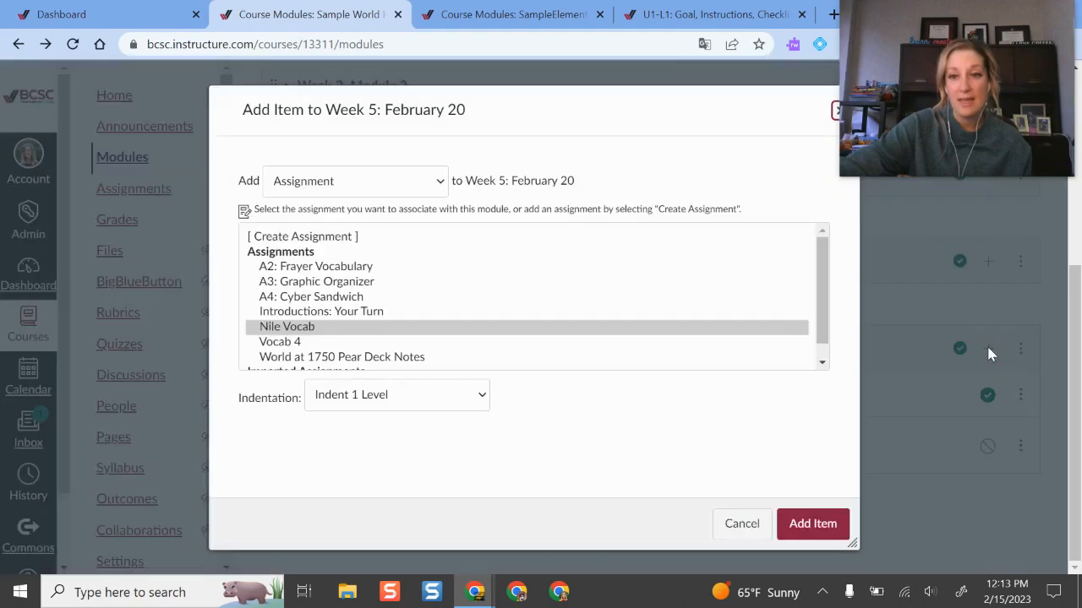
{"action": "left_click", "coordinate": [746, 526]}
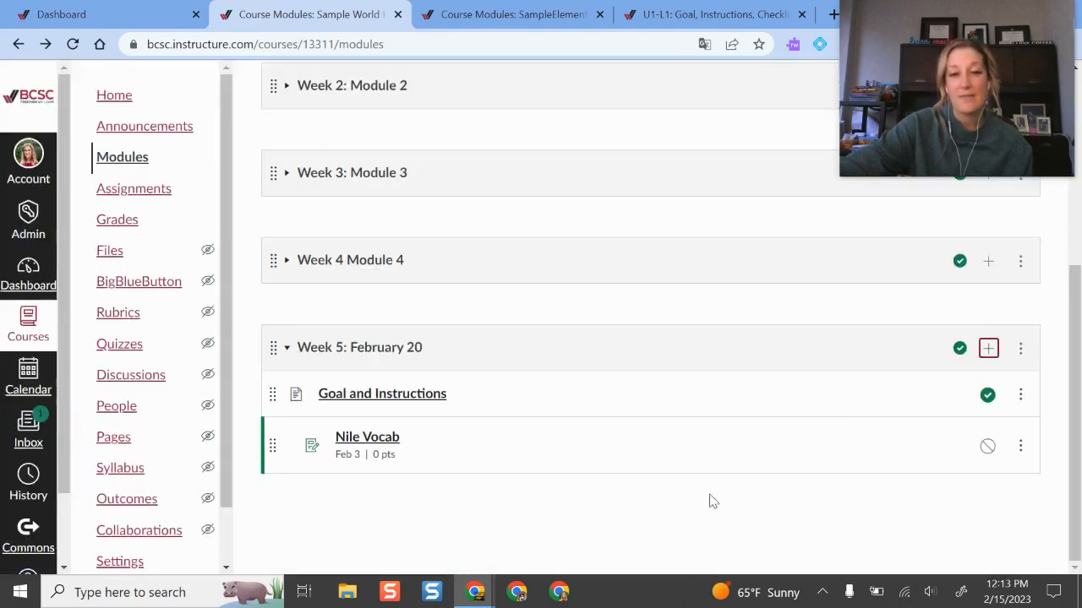
- Open the Nile Vocab assignment from Week 5, view its additional options, and return to the course's module list
{"action": "left_click", "coordinate": [372, 439]}
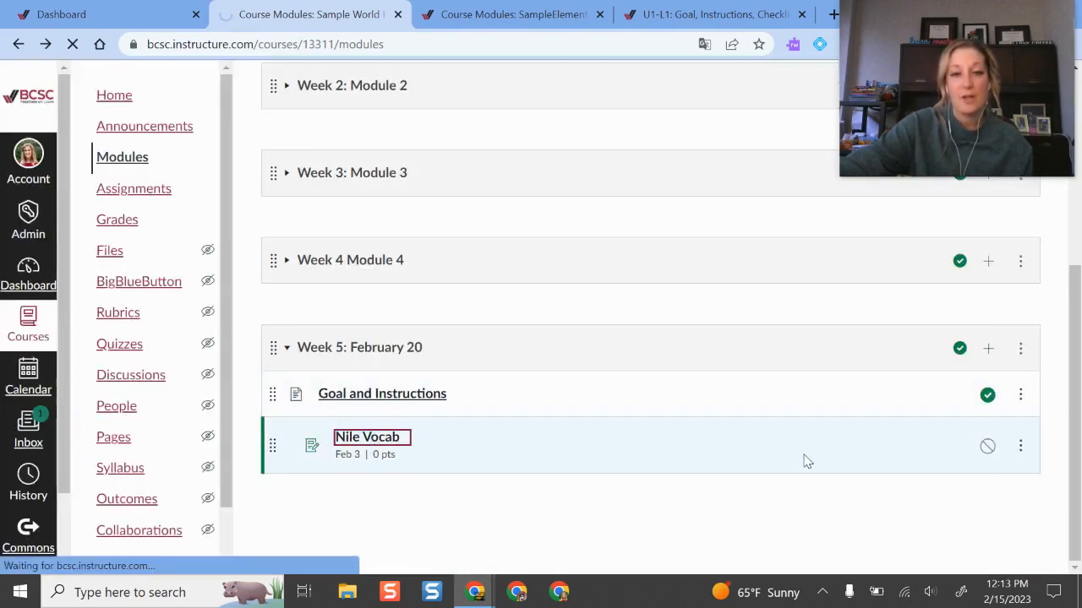
{"action": "scroll", "coordinate": [569, 324], "scroll_direction": "down", "scroll_amount": 1}
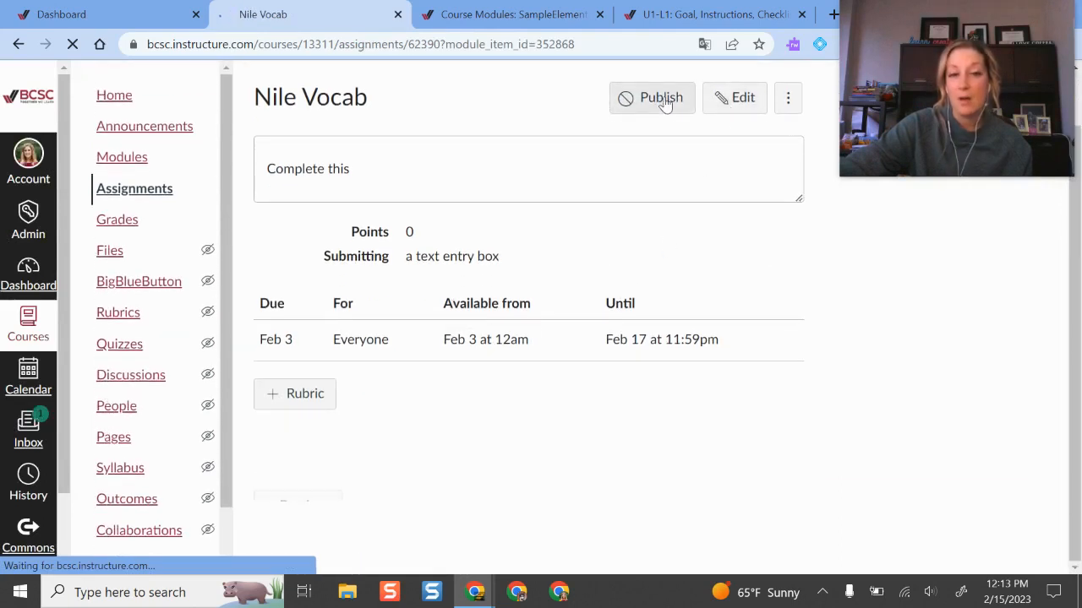
{"action": "left_click", "coordinate": [787, 98]}
{"action": "left_click", "coordinate": [966, 384]}
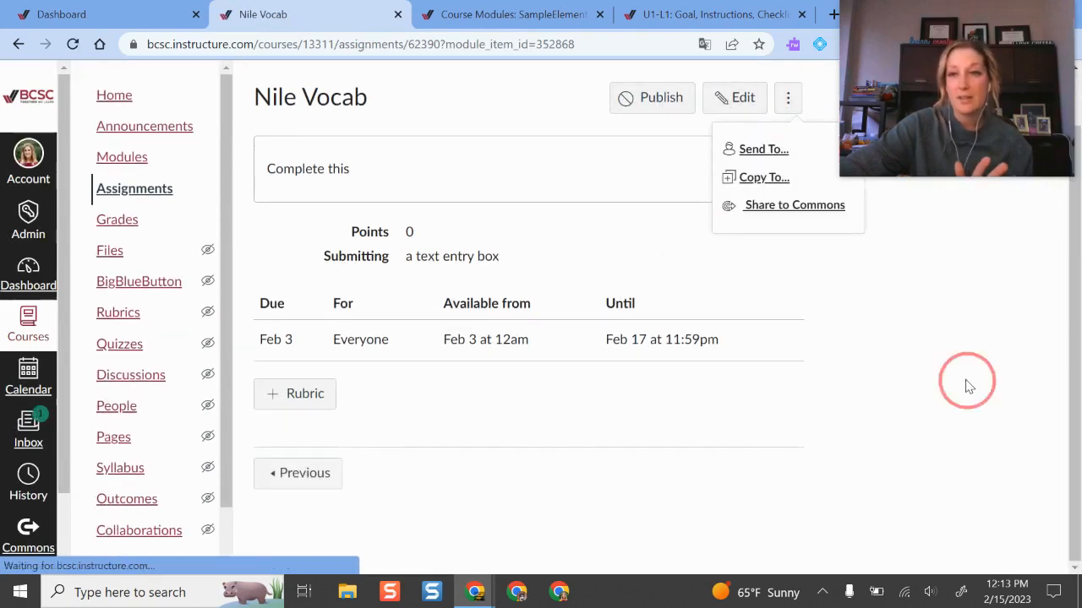
{"action": "scroll", "coordinate": [422, 301], "scroll_direction": "up", "scroll_amount": 1}
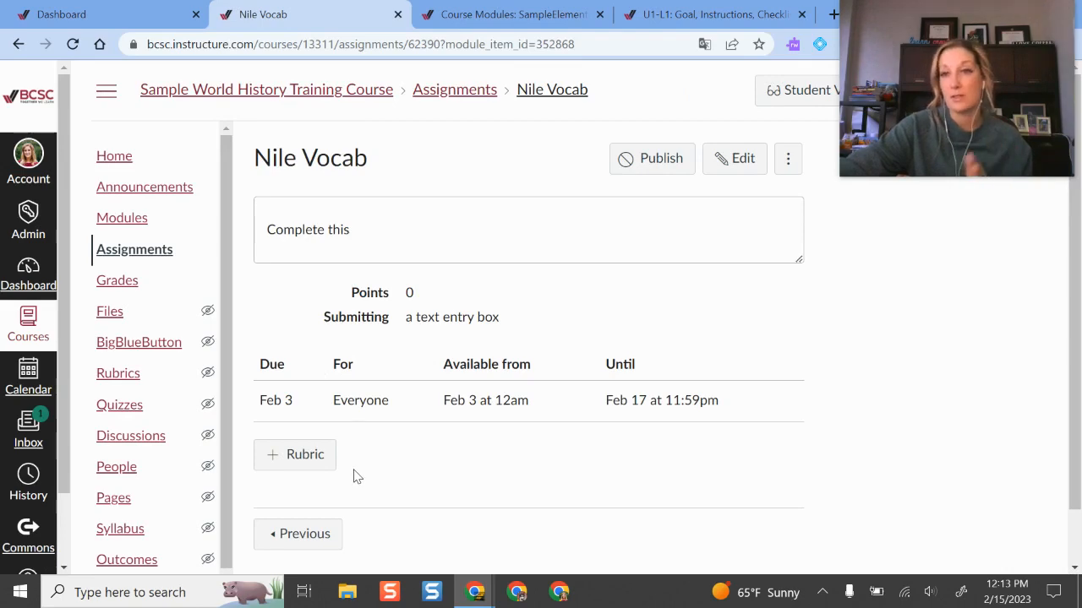
{"action": "left_click", "coordinate": [157, 220]}
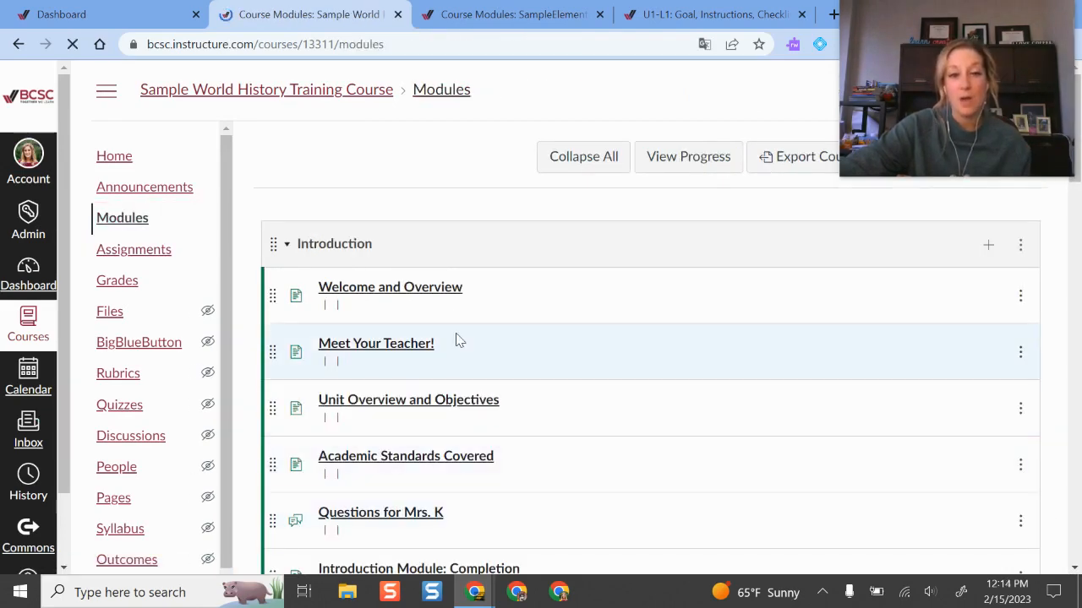
{"action": "scroll", "coordinate": [458, 338], "scroll_direction": "down", "scroll_amount": 5}
{"action": "scroll", "coordinate": [436, 165], "scroll_direction": "down", "scroll_amount": 10}
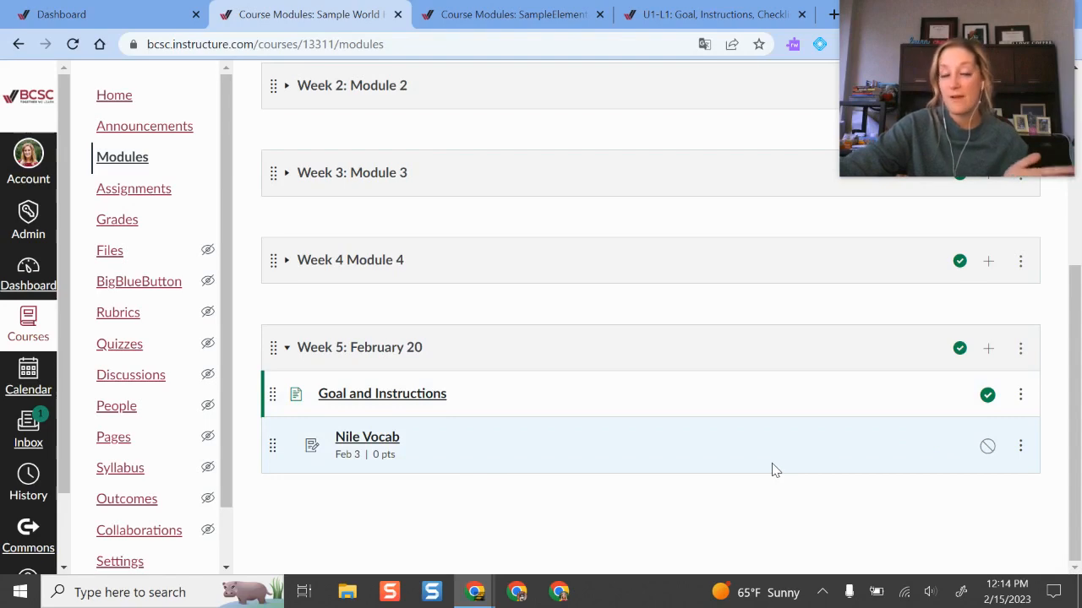
- Switch to the SampleElementary124 course's modules and review the sections of the Endangered Species module from Engage to Extend
{"action": "left_click", "coordinate": [511, 15]}
{"action": "scroll", "coordinate": [482, 389], "scroll_direction": "down", "scroll_amount": 3}
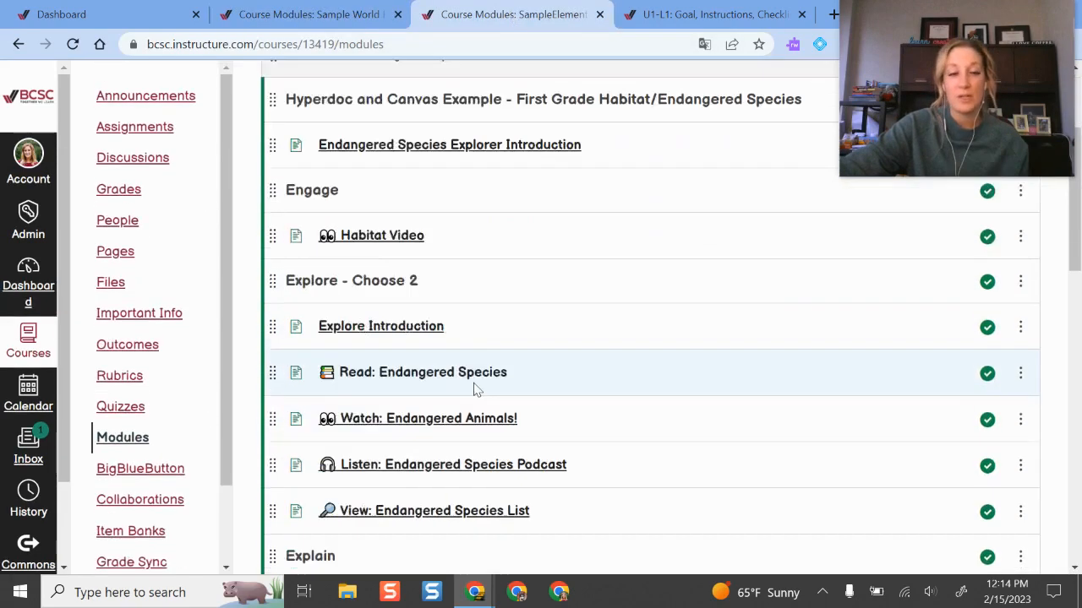
{"action": "scroll", "coordinate": [442, 483], "scroll_direction": "down", "scroll_amount": 3}
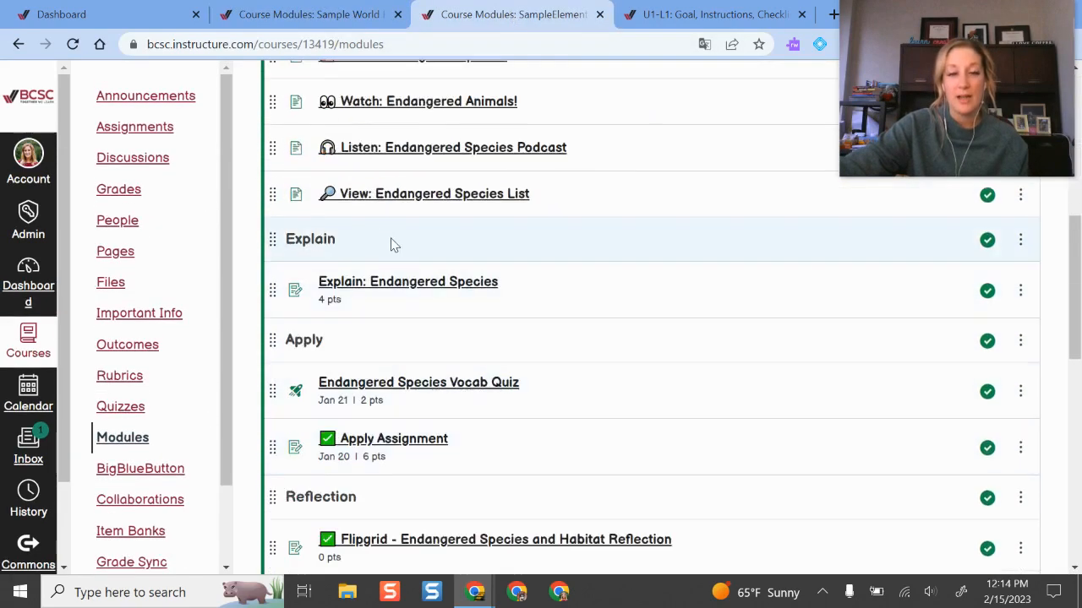
{"action": "scroll", "coordinate": [718, 490], "scroll_direction": "down", "scroll_amount": 3}
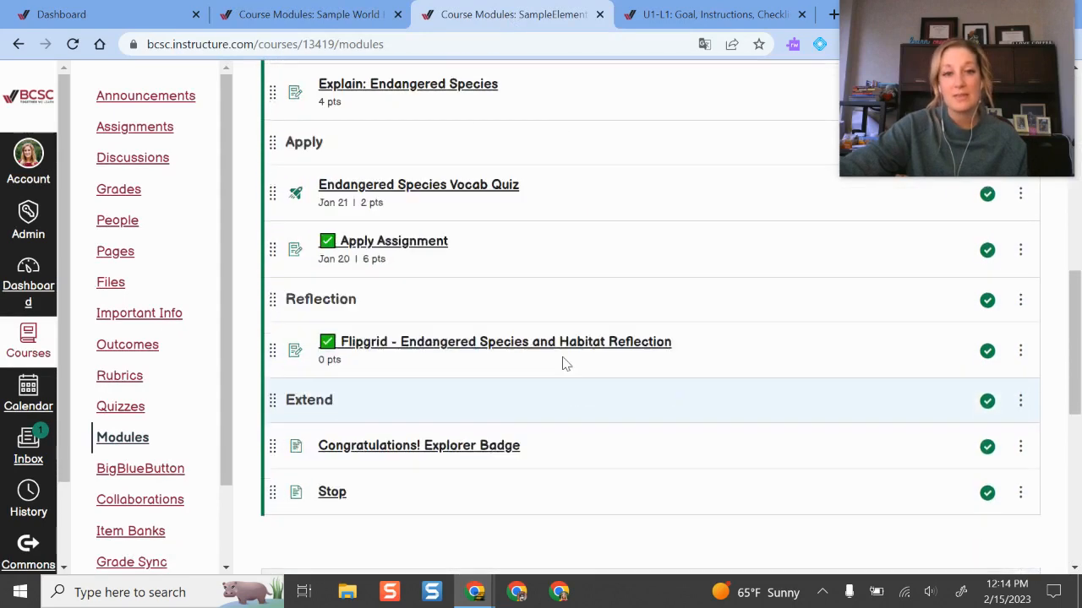
- Open the Endangered Species Vocab Quiz settings, continue to the following Apply Assignment, and examine its instructions and rubric
{"action": "left_click", "coordinate": [441, 136]}
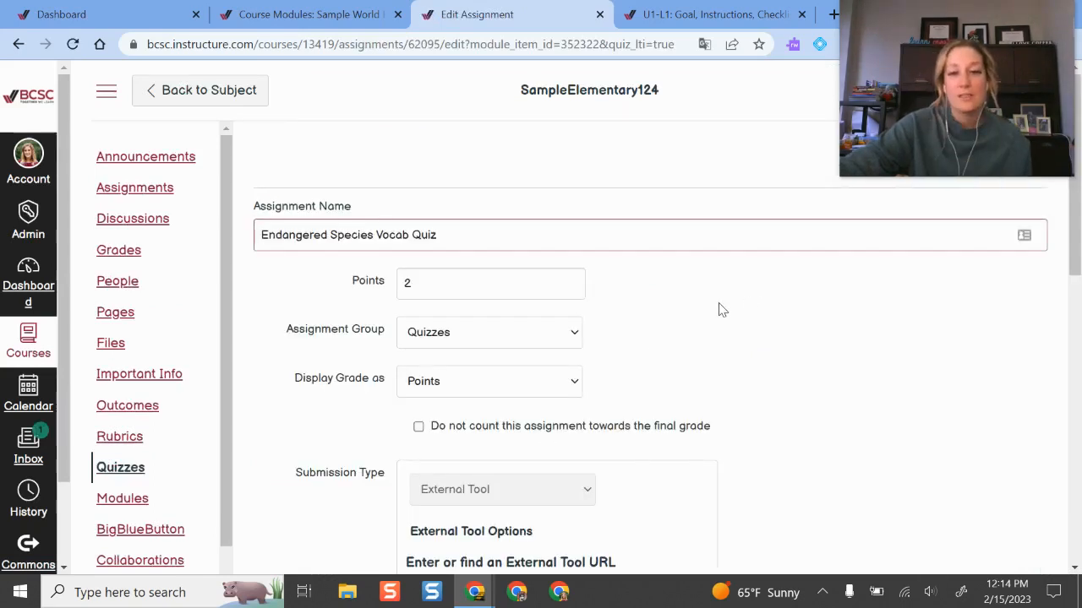
{"action": "scroll", "coordinate": [719, 310], "scroll_direction": "down", "scroll_amount": 10}
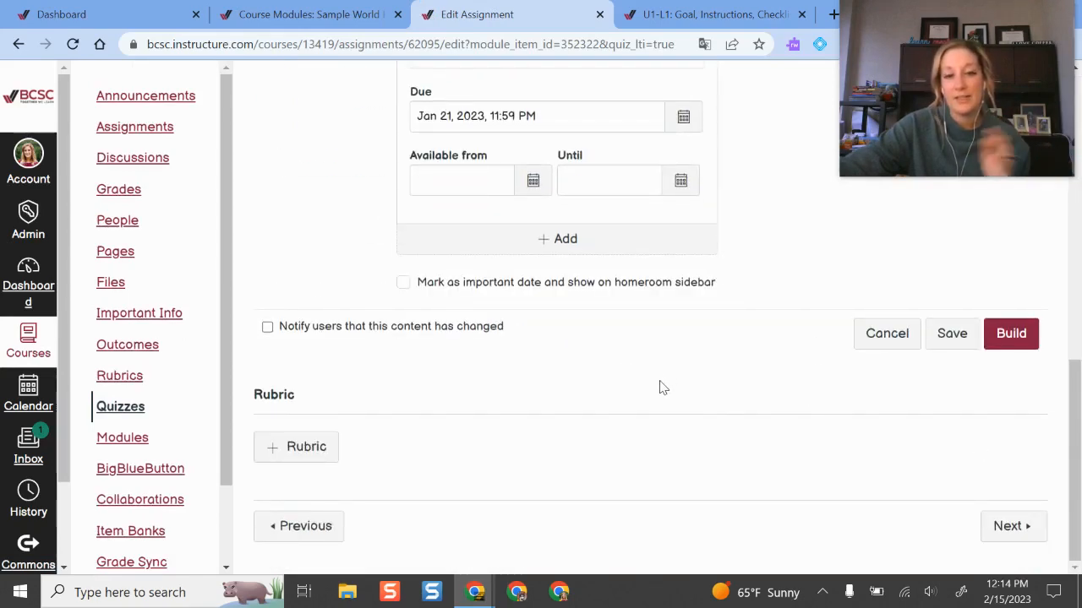
{"action": "left_click", "coordinate": [1006, 529]}
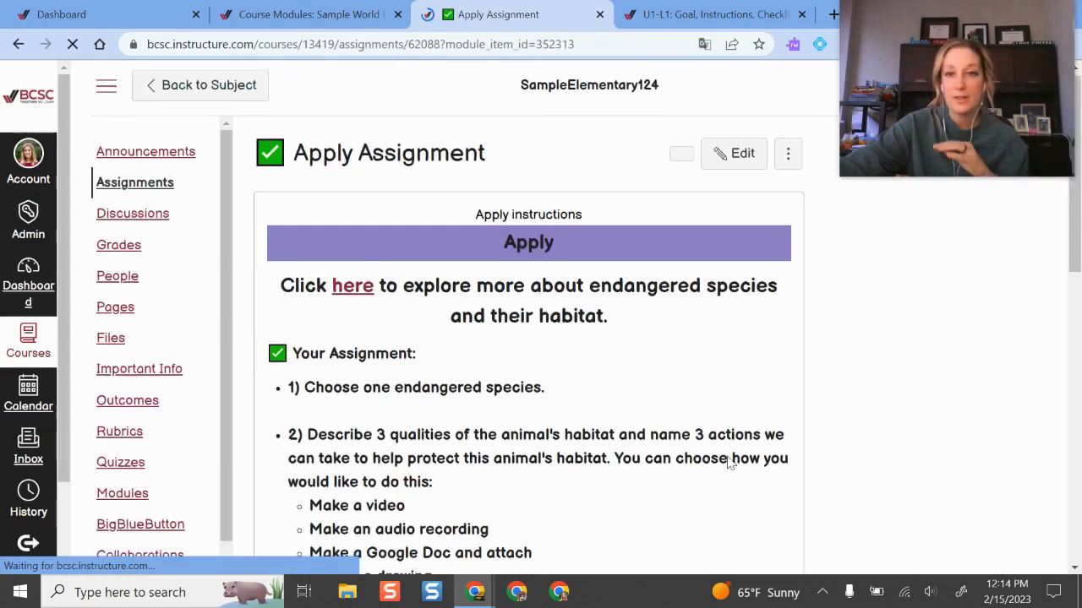
{"action": "scroll", "coordinate": [773, 449], "scroll_direction": "down", "scroll_amount": 7}
{"action": "scroll", "coordinate": [771, 448], "scroll_direction": "down", "scroll_amount": 2}
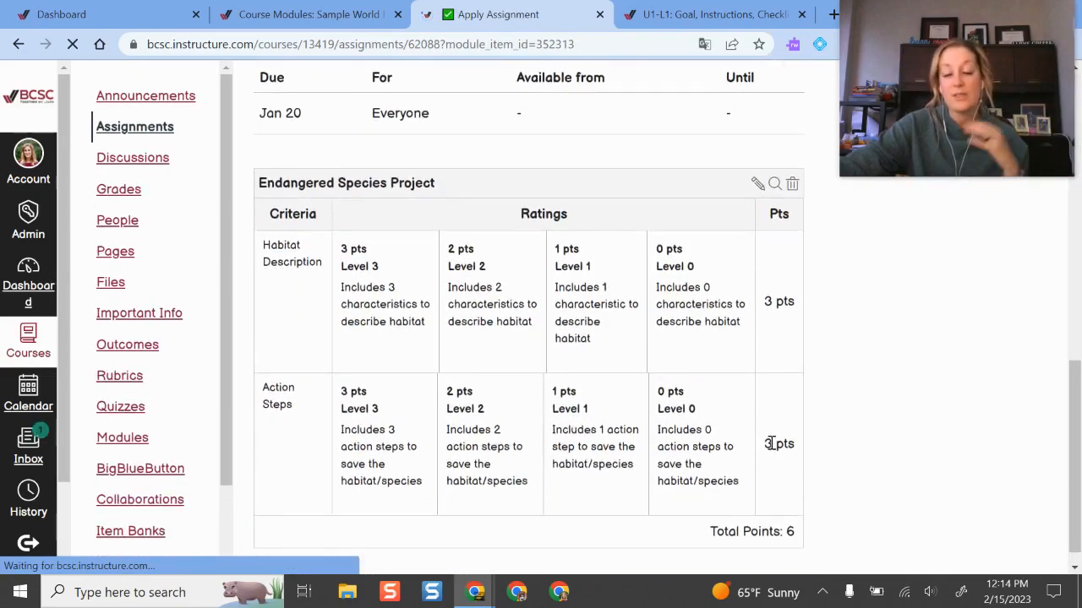
{"action": "scroll", "coordinate": [817, 454], "scroll_direction": "up", "scroll_amount": 9}
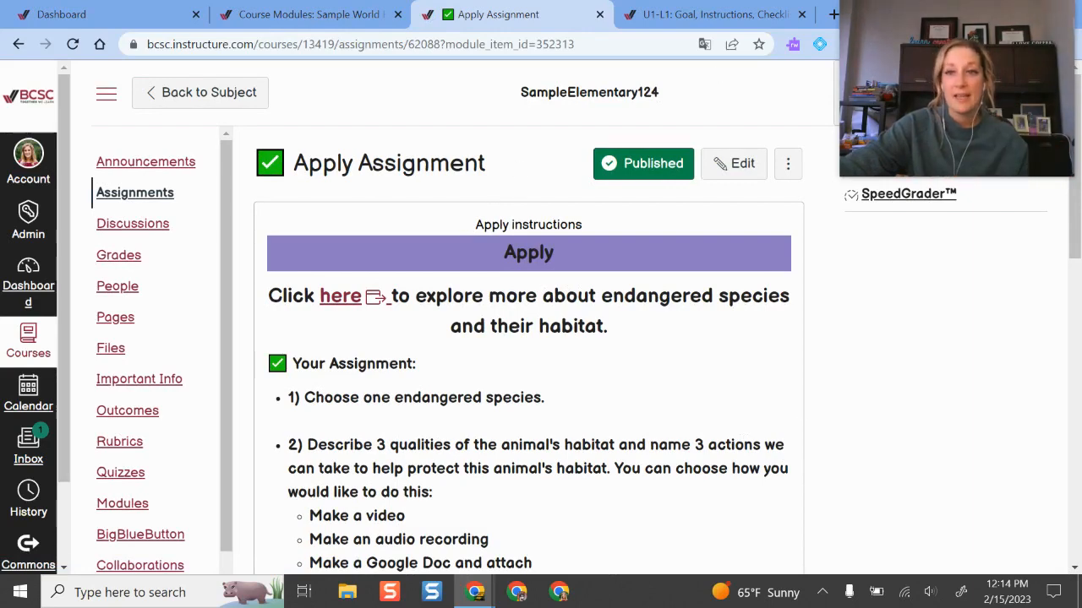
{"action": "left_click_drag", "start_coordinate": [955, 73], "coordinate": [955, 339]}
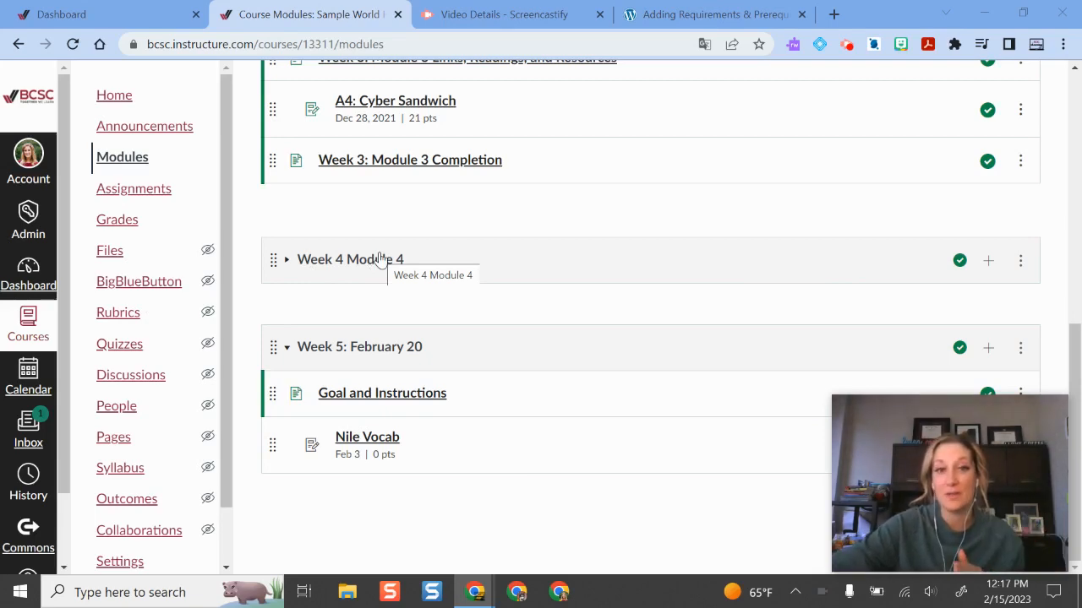
{"action": "scroll", "coordinate": [780, 280], "scroll_direction": "up", "scroll_amount": 5}
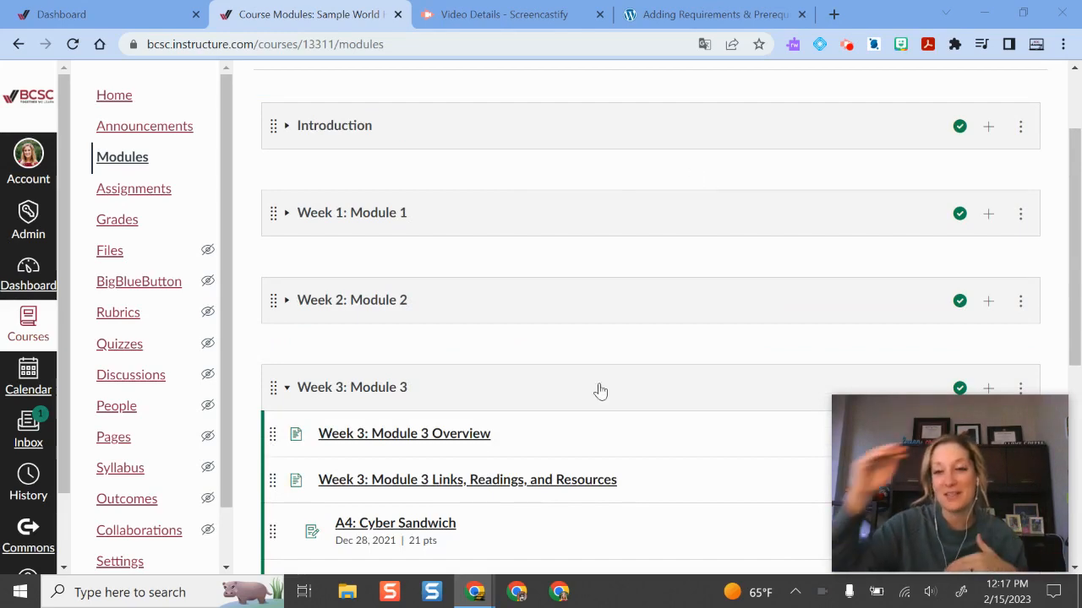
{"action": "scroll", "coordinate": [657, 235], "scroll_direction": "down", "scroll_amount": 5}
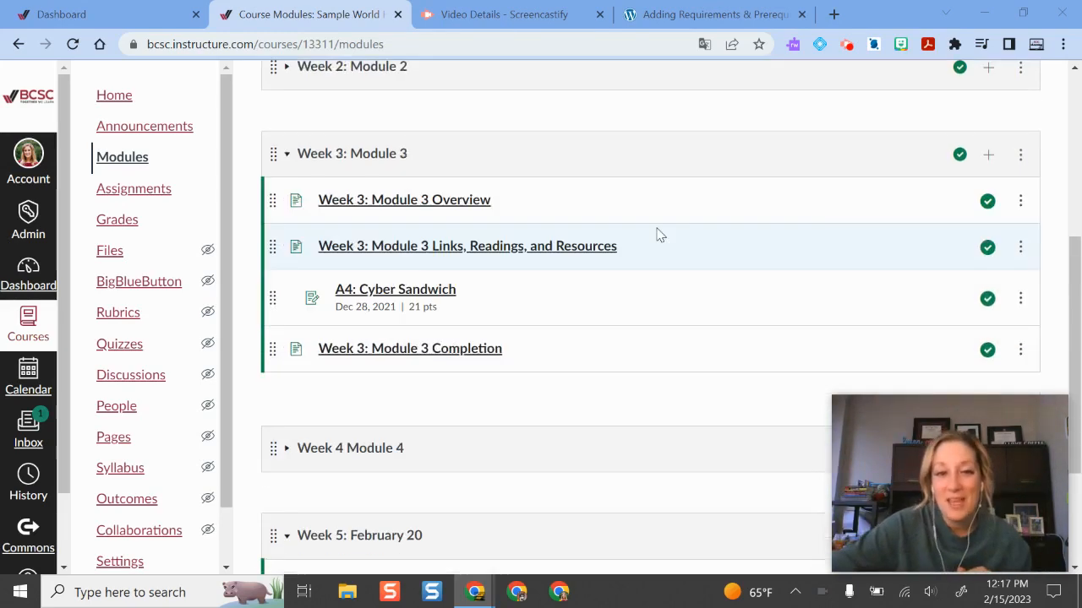
{"action": "left_click_drag", "start_coordinate": [980, 493], "coordinate": [979, 91]}
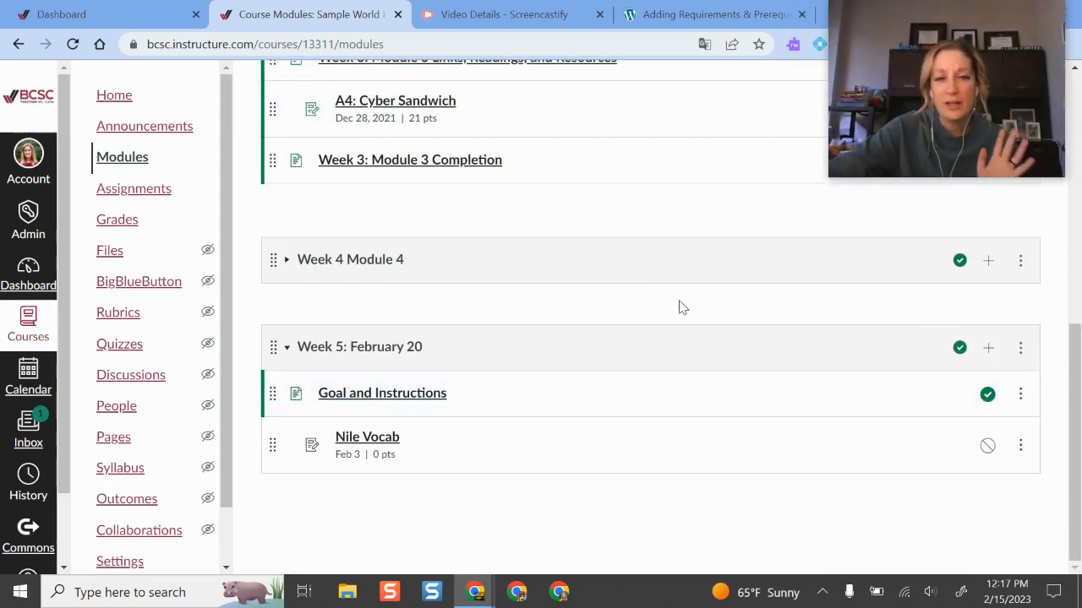
- Expand Week 4 Module 4 in the World History course and view its add-item options without adding anything
{"action": "scroll", "coordinate": [685, 311], "scroll_direction": "up", "scroll_amount": 3}
{"action": "scroll", "coordinate": [689, 315], "scroll_direction": "up", "scroll_amount": 2}
{"action": "scroll", "coordinate": [704, 309], "scroll_direction": "down", "scroll_amount": 3}
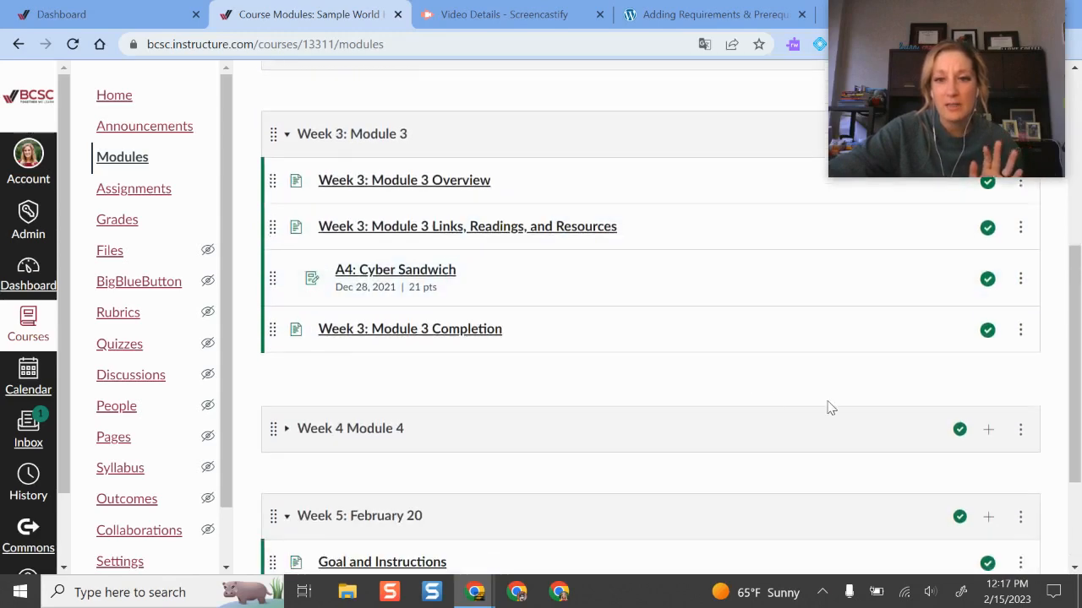
{"action": "left_click", "coordinate": [763, 438]}
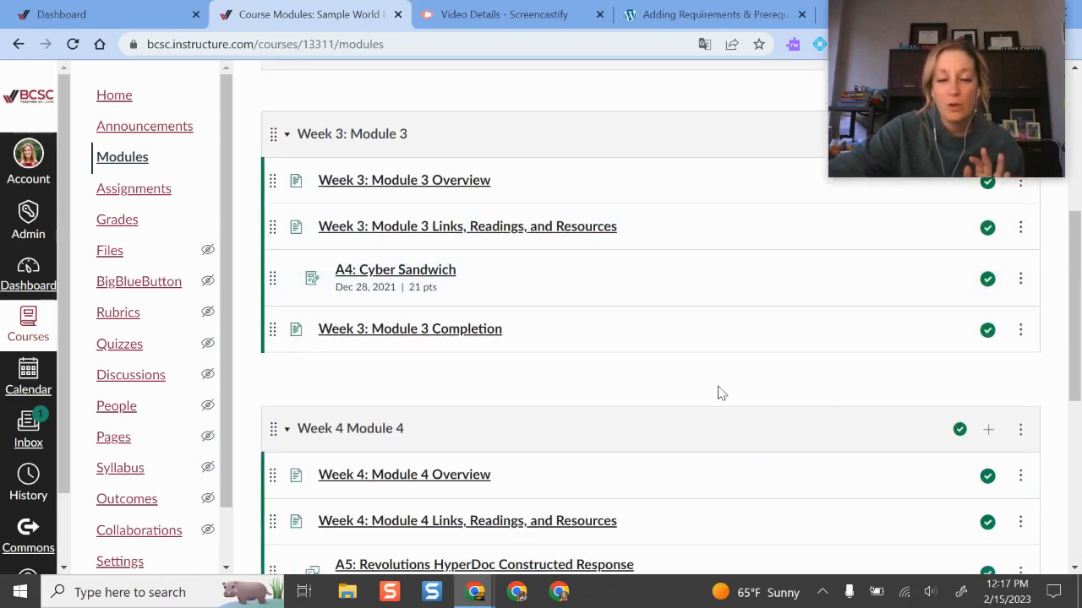
{"action": "scroll", "coordinate": [717, 391], "scroll_direction": "down", "scroll_amount": 2}
{"action": "left_click", "coordinate": [988, 261]}
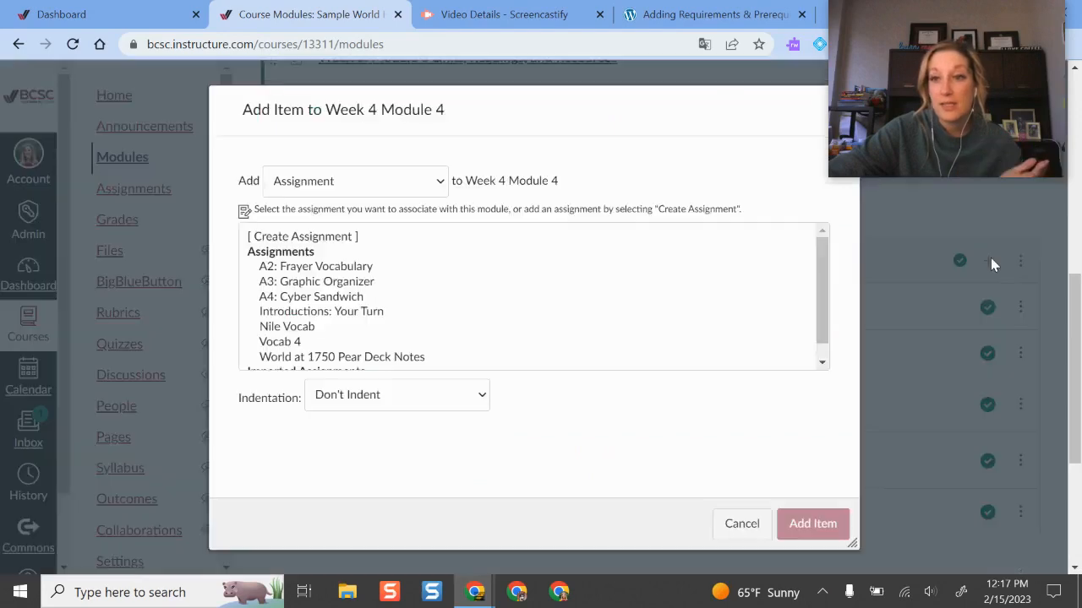
{"action": "left_click", "coordinate": [742, 524]}
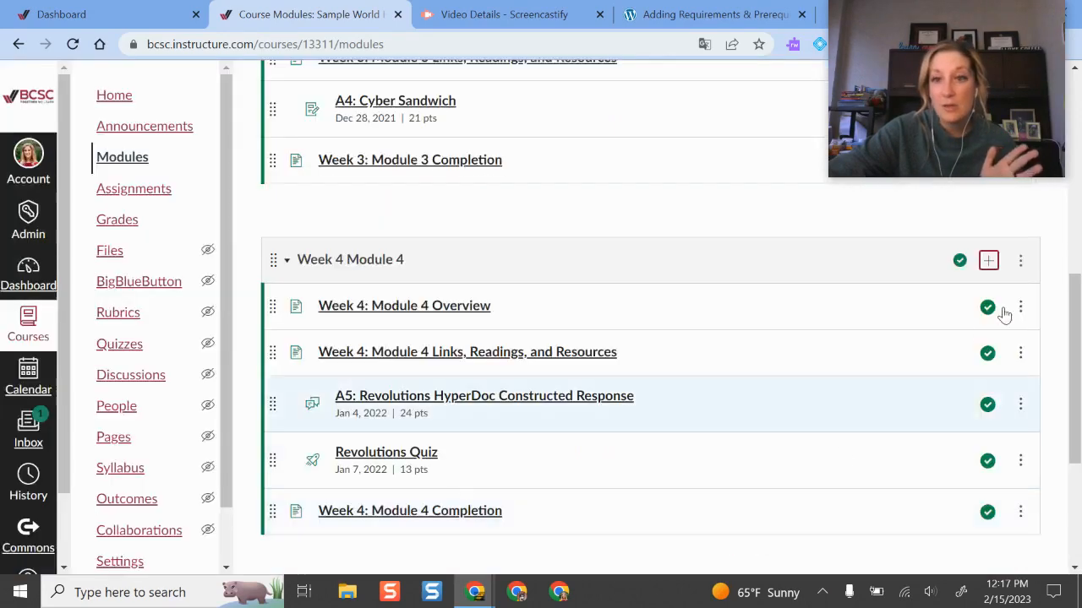
- Open the Week 4 Module 4 settings for editing and add Week 3: Module 3 as a prerequisite
{"action": "left_click", "coordinate": [1019, 265]}
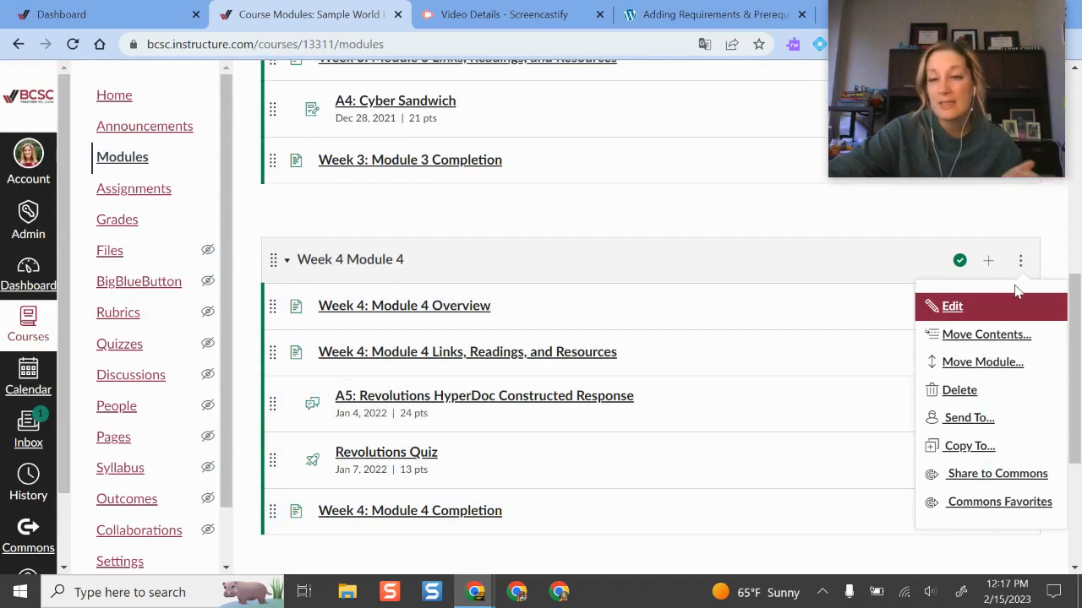
{"action": "left_click", "coordinate": [950, 306]}
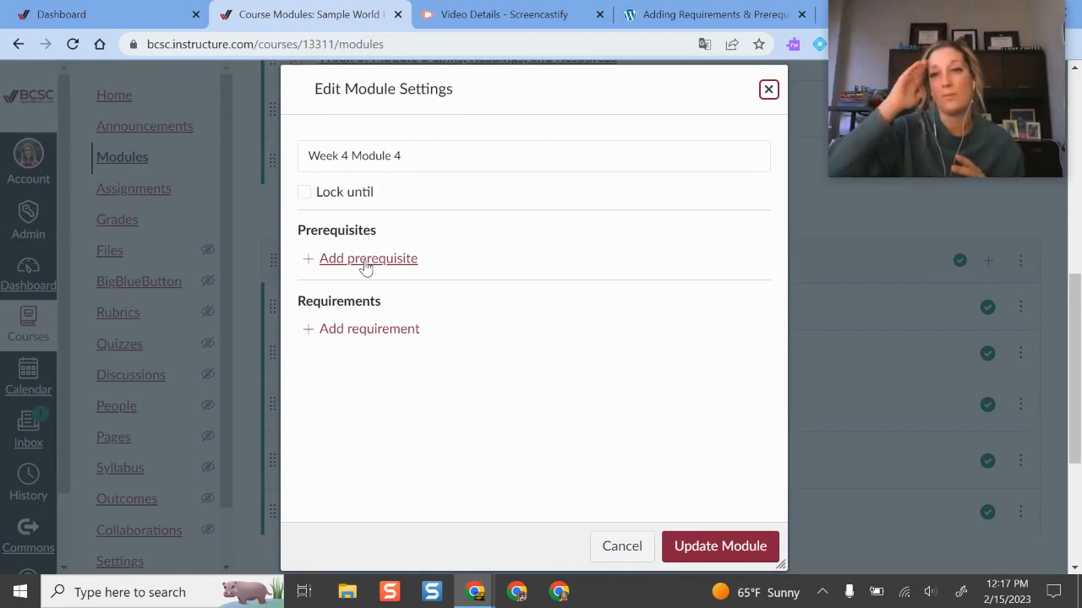
{"action": "left_click", "coordinate": [366, 264]}
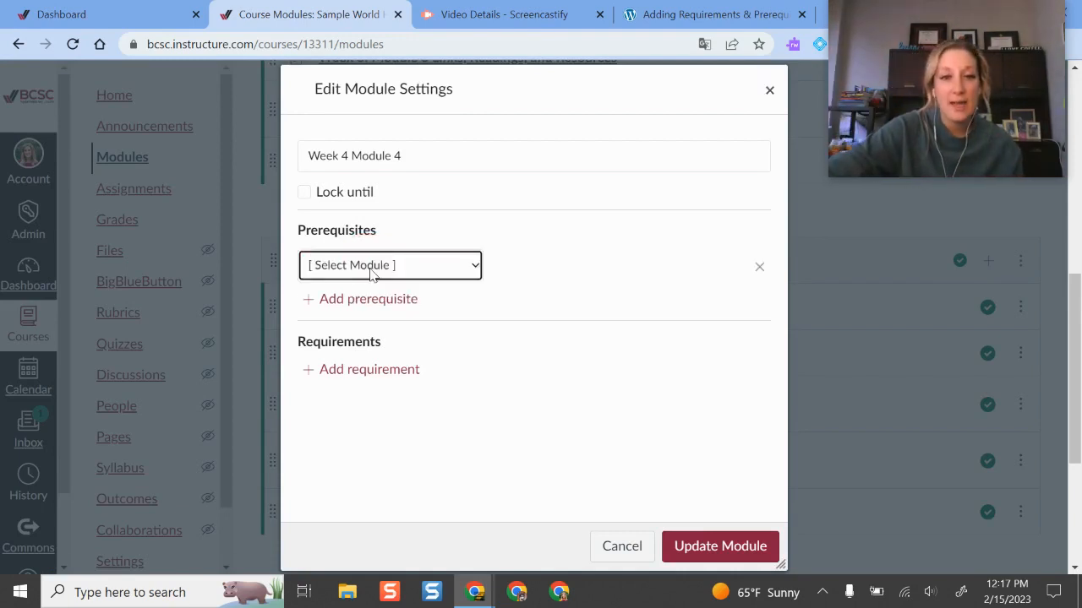
{"action": "left_click", "coordinate": [372, 269]}
{"action": "left_click", "coordinate": [394, 349]}
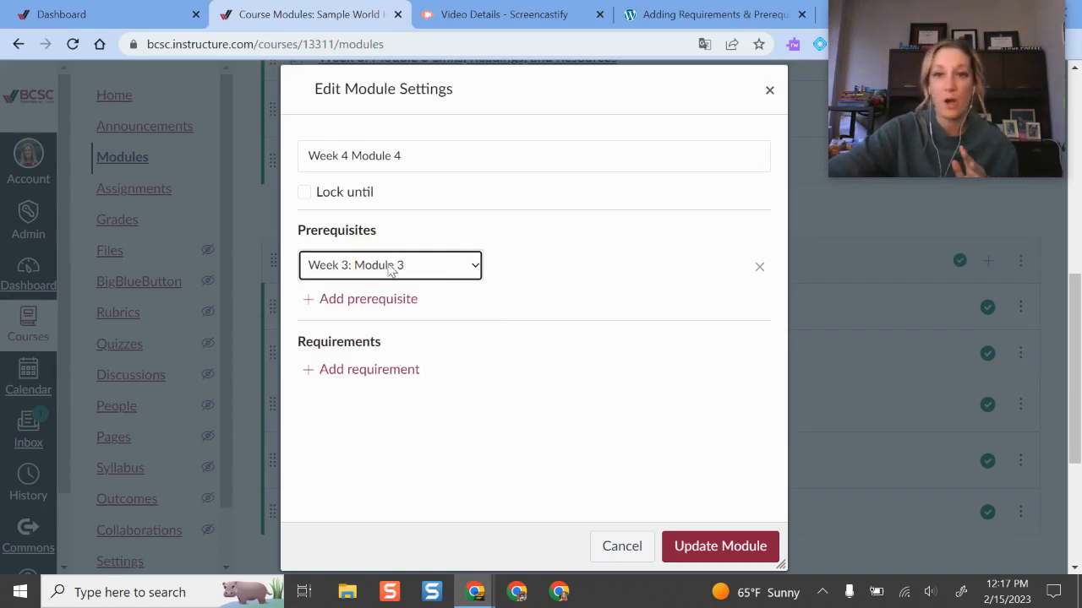
- Add Week 2: Module 2 and Week 1: Module 1 as further prerequisites for Week 4 Module 4
{"action": "left_click", "coordinate": [353, 299]}
{"action": "left_click", "coordinate": [357, 305]}
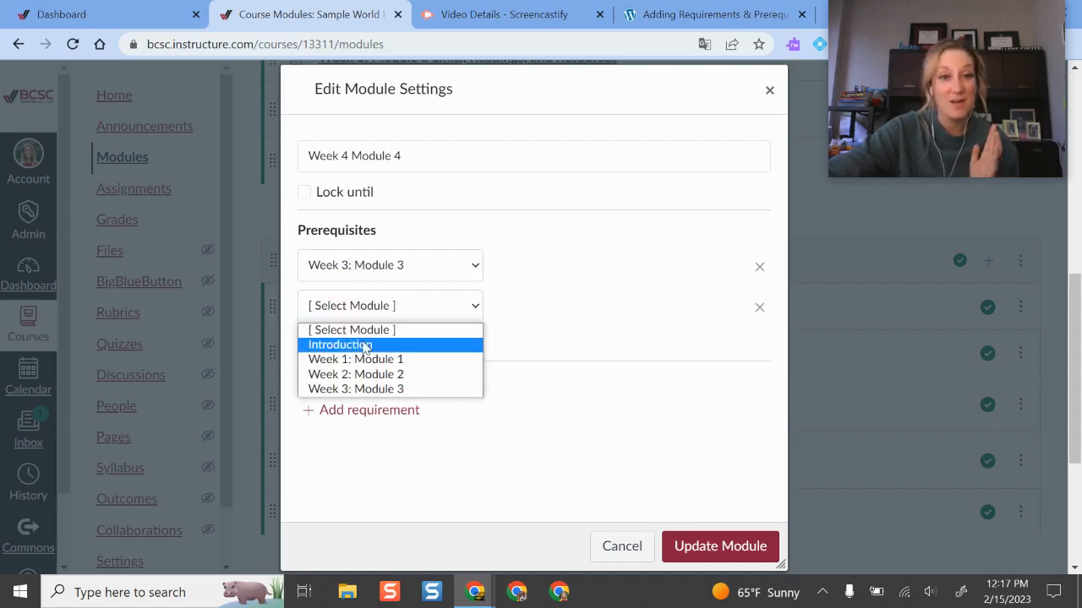
{"action": "left_click", "coordinate": [372, 374]}
{"action": "left_click", "coordinate": [374, 347]}
{"action": "left_click", "coordinate": [378, 353]}
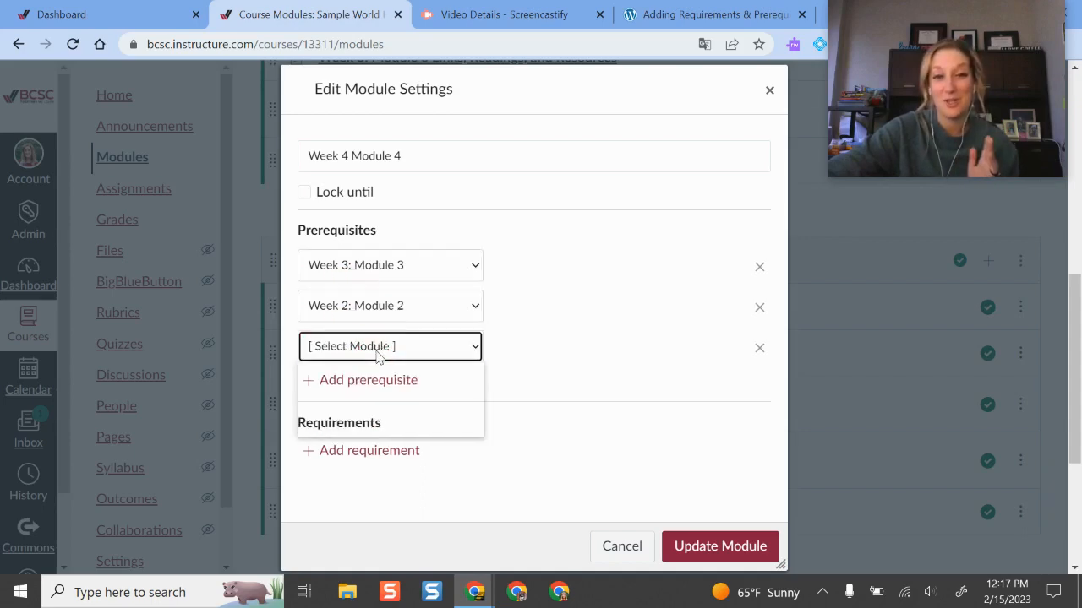
{"action": "left_click", "coordinate": [405, 399]}
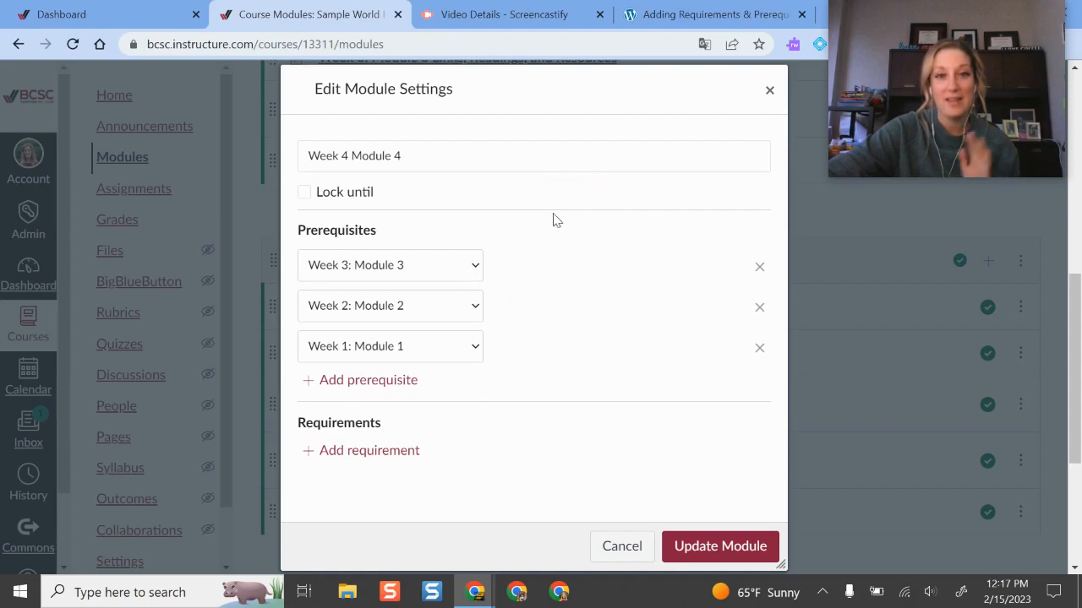
- Add a requirement to view the Week 4: Module 4 Overview, and toggle the sequential order option on and off
{"action": "scroll", "coordinate": [522, 262], "scroll_direction": "down", "scroll_amount": 2}
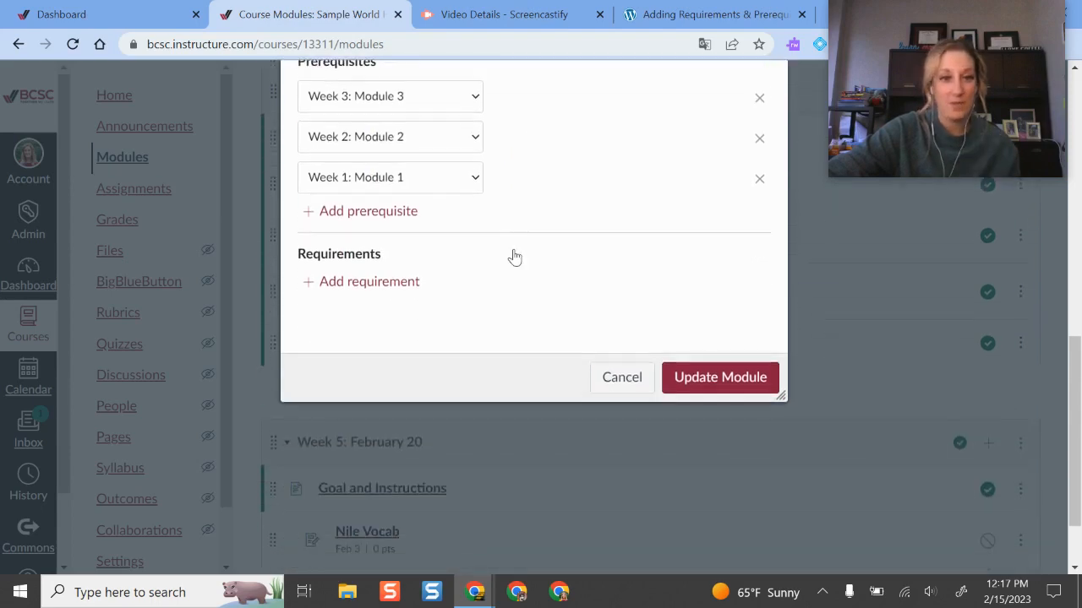
{"action": "left_click", "coordinate": [375, 283]}
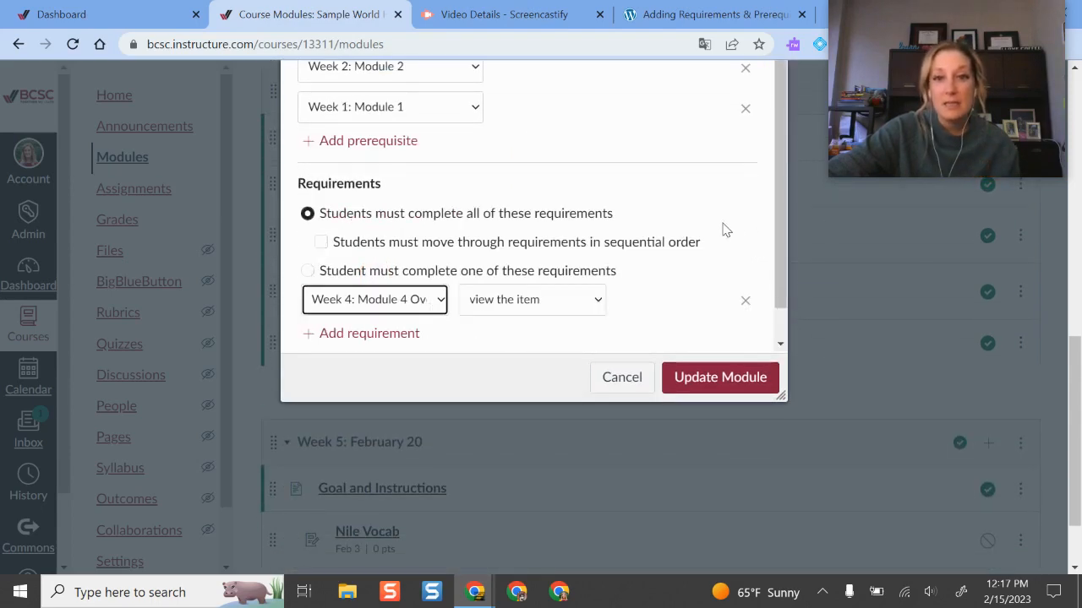
{"action": "left_click_drag", "start_coordinate": [784, 236], "coordinate": [791, 265]}
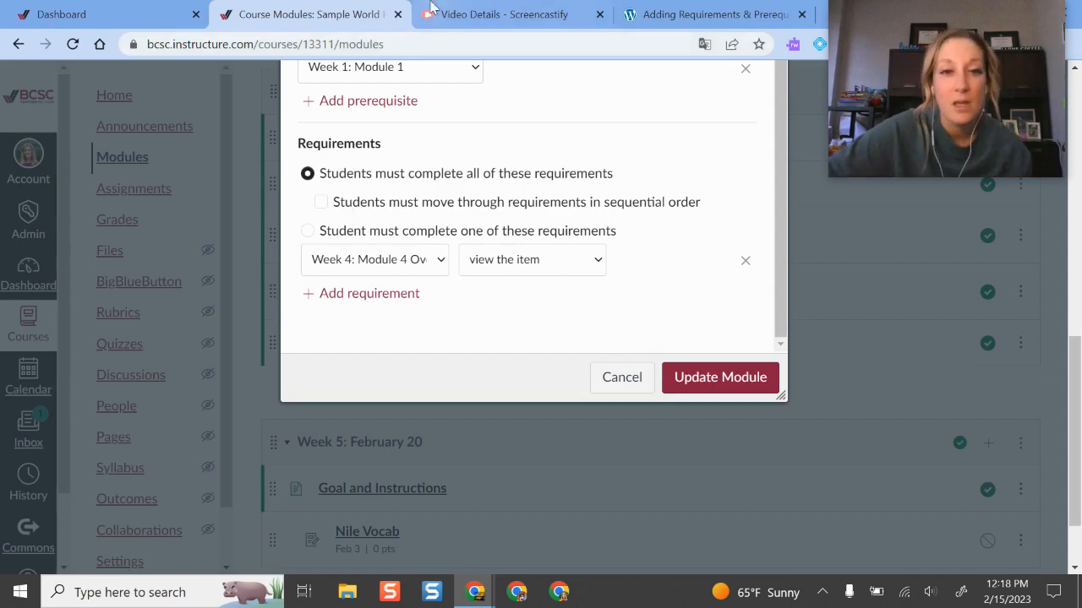
{"action": "left_click", "coordinate": [240, 592]}
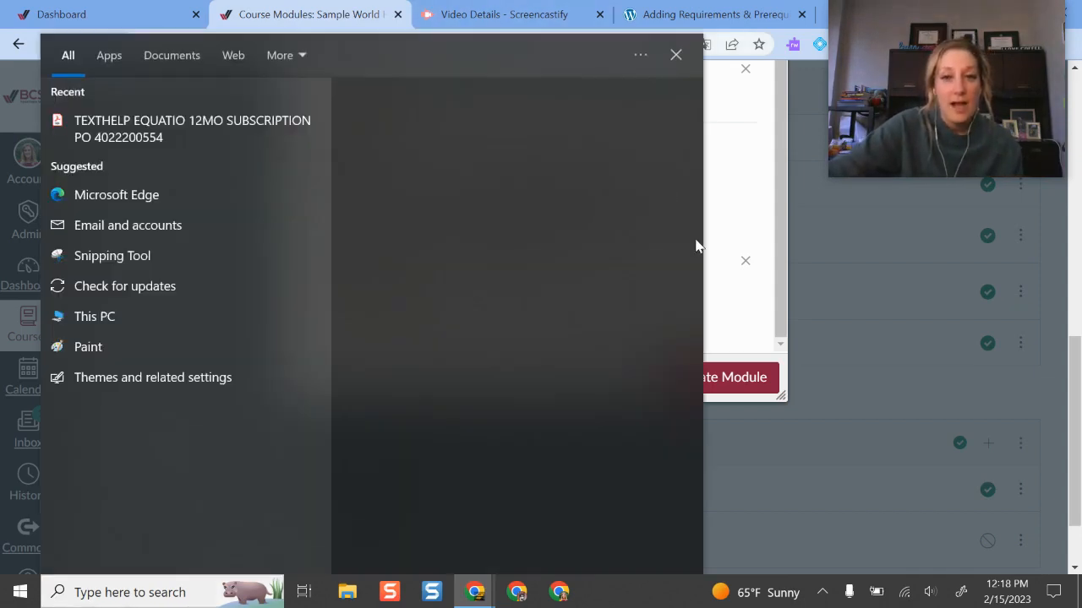
{"action": "left_click", "coordinate": [780, 176]}
{"action": "left_click", "coordinate": [321, 203]}
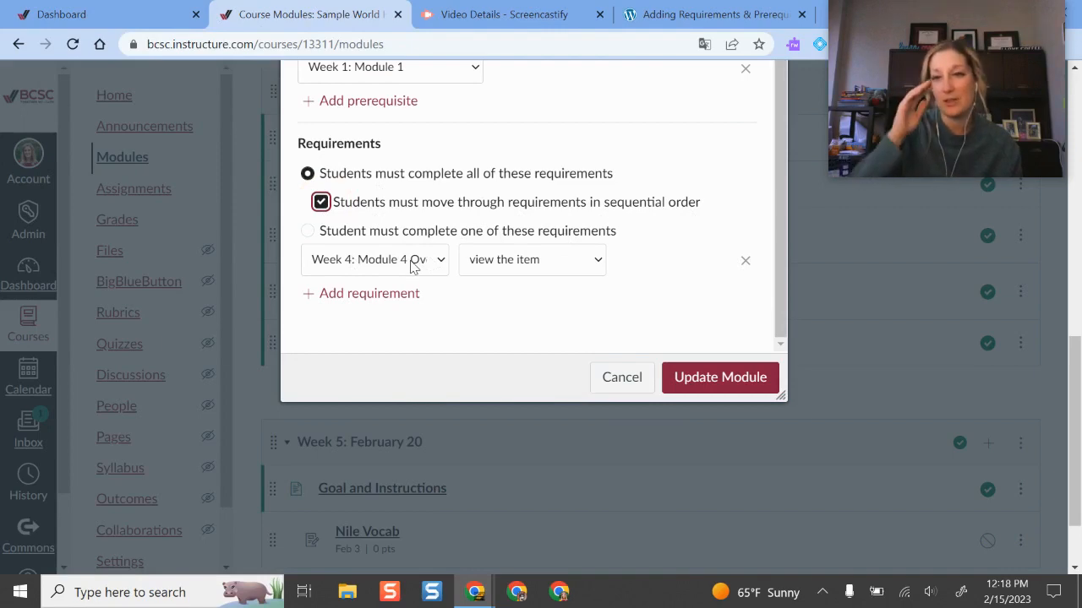
{"action": "left_click", "coordinate": [320, 202]}
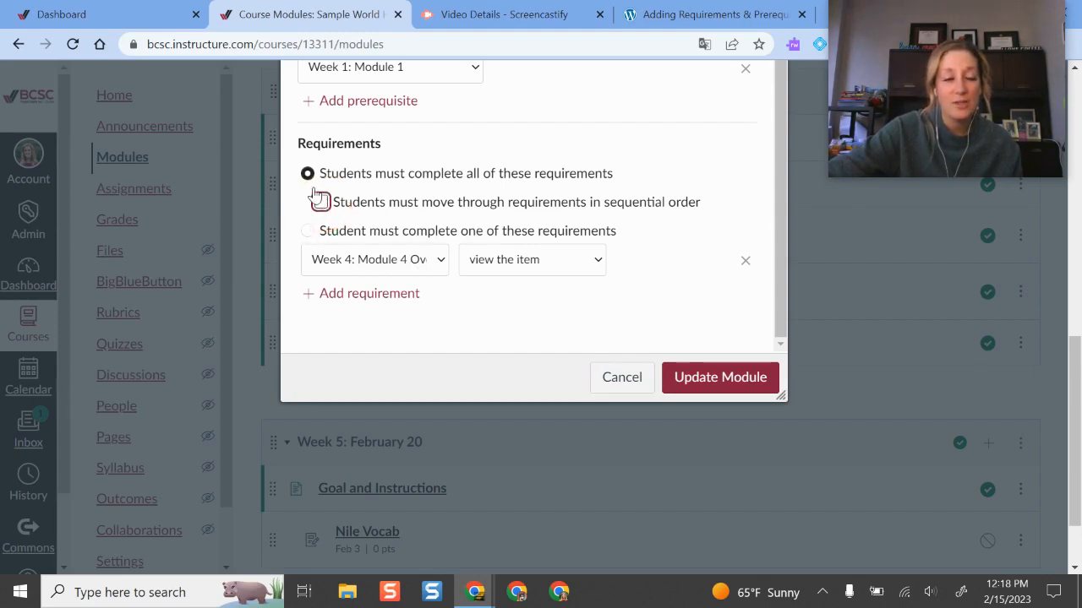
- Let students complete just one requirement, and change the existing requirement to submitting the Revolutions Quiz after trying the minimum score option
{"action": "left_click", "coordinate": [308, 231]}
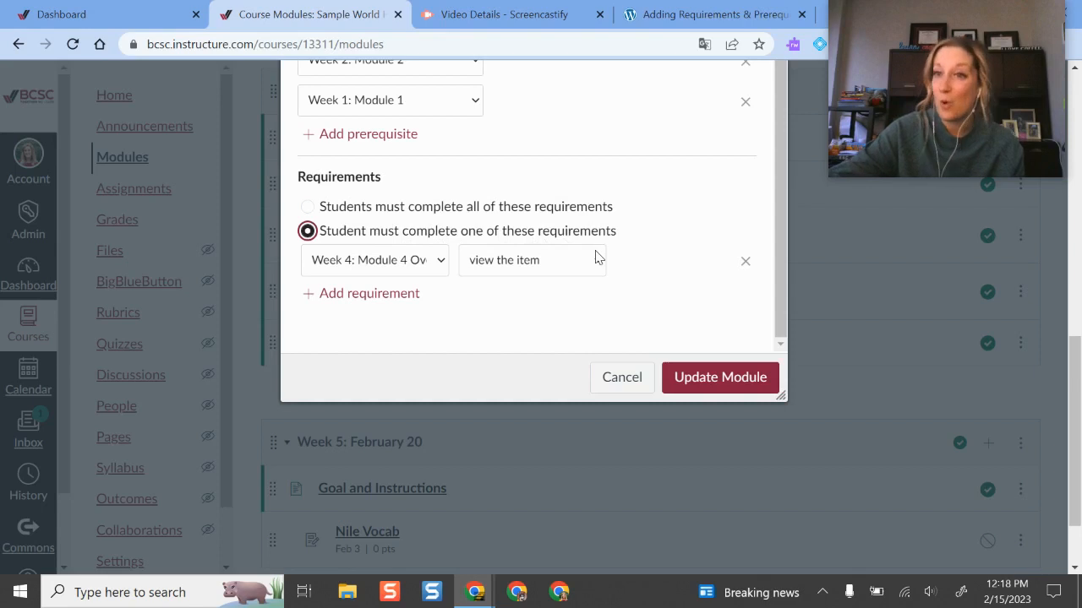
{"action": "left_click", "coordinate": [413, 267]}
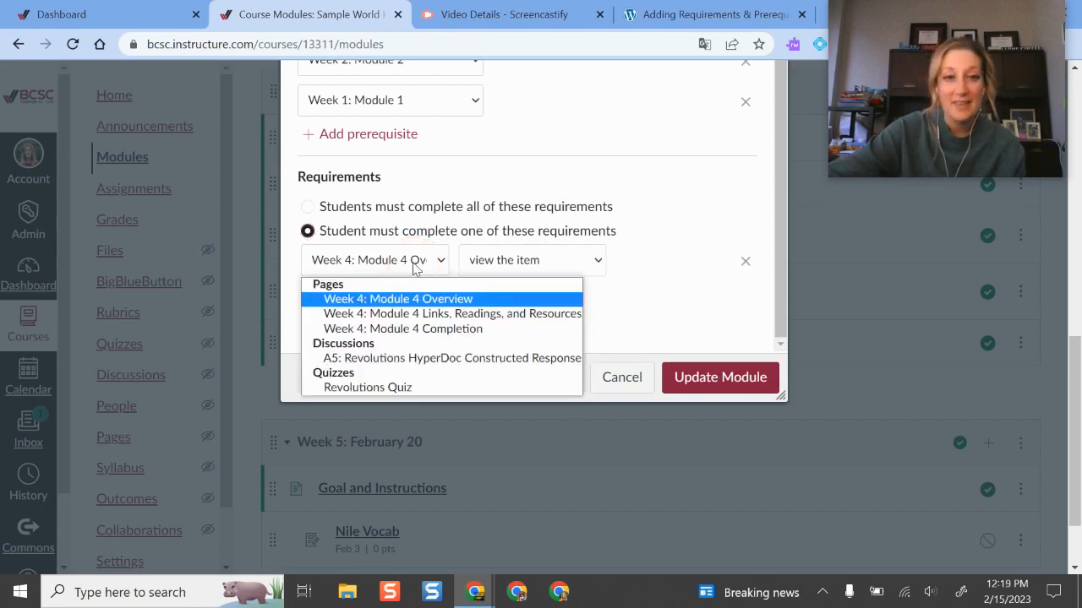
{"action": "left_click", "coordinate": [378, 390]}
{"action": "left_click", "coordinate": [529, 261]}
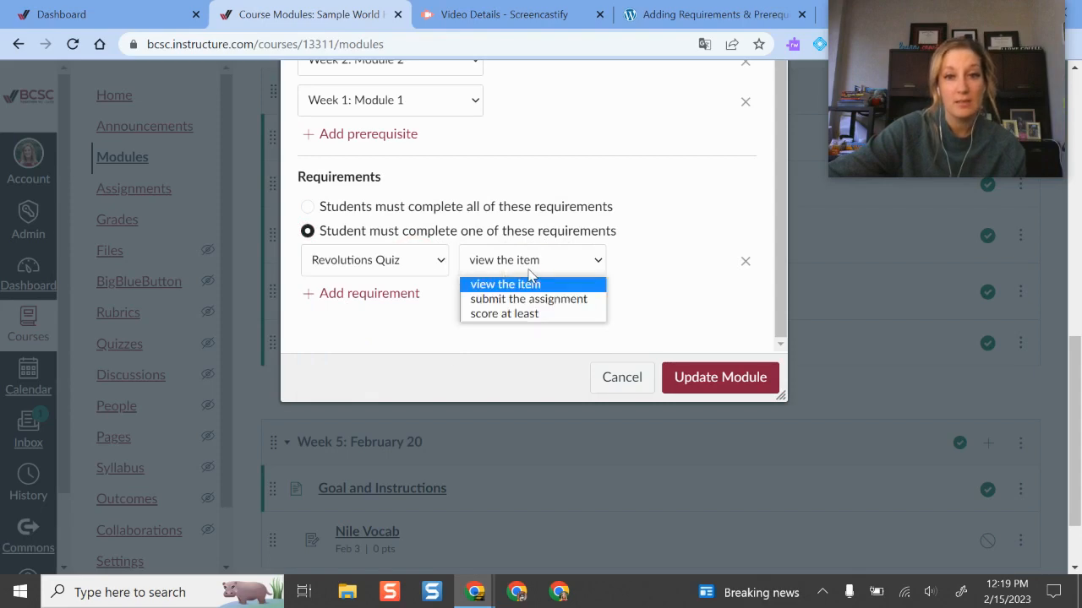
{"action": "left_click", "coordinate": [557, 314]}
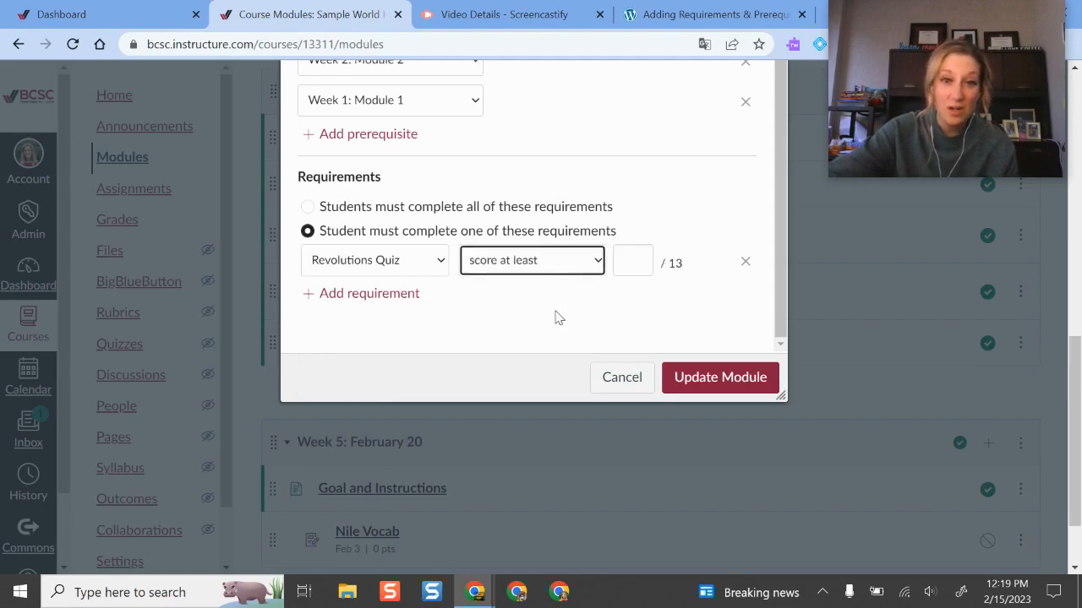
{"action": "left_click", "coordinate": [636, 258]}
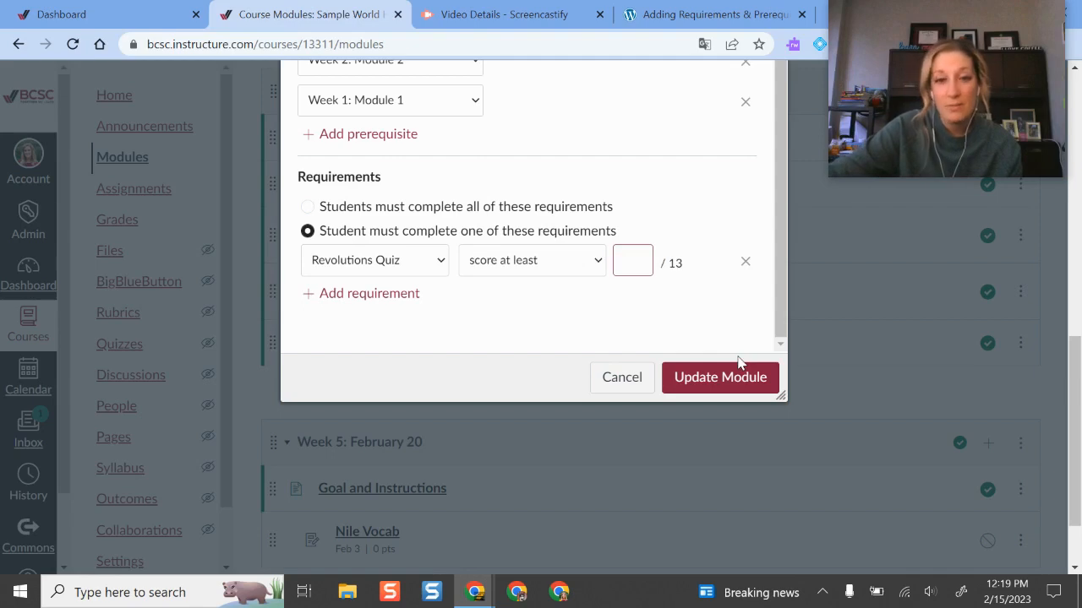
{"action": "left_click", "coordinate": [492, 258]}
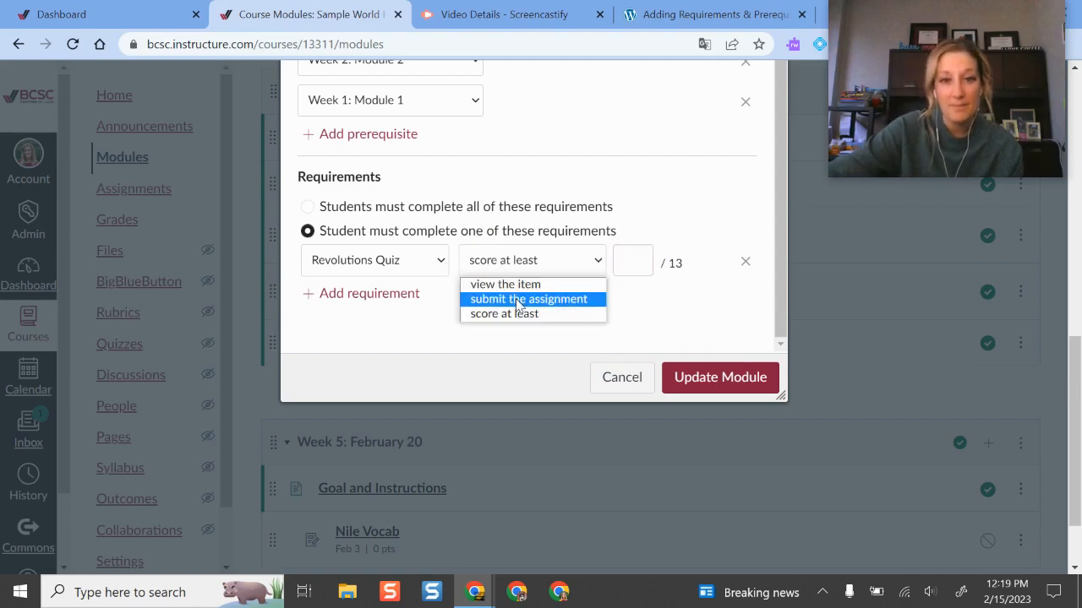
{"action": "left_click", "coordinate": [510, 299]}
{"action": "left_click", "coordinate": [473, 334]}
- Add a second requirement to submit the assignment for A5: Revolutions HyperDoc Constructed Response
{"action": "left_click", "coordinate": [380, 294]}
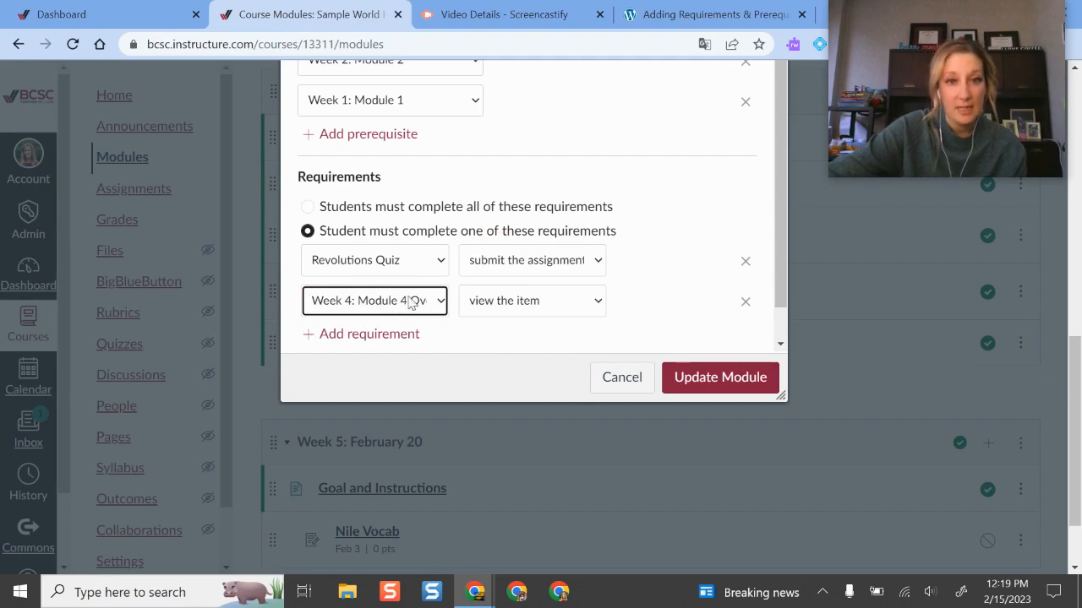
{"action": "left_click", "coordinate": [410, 303]}
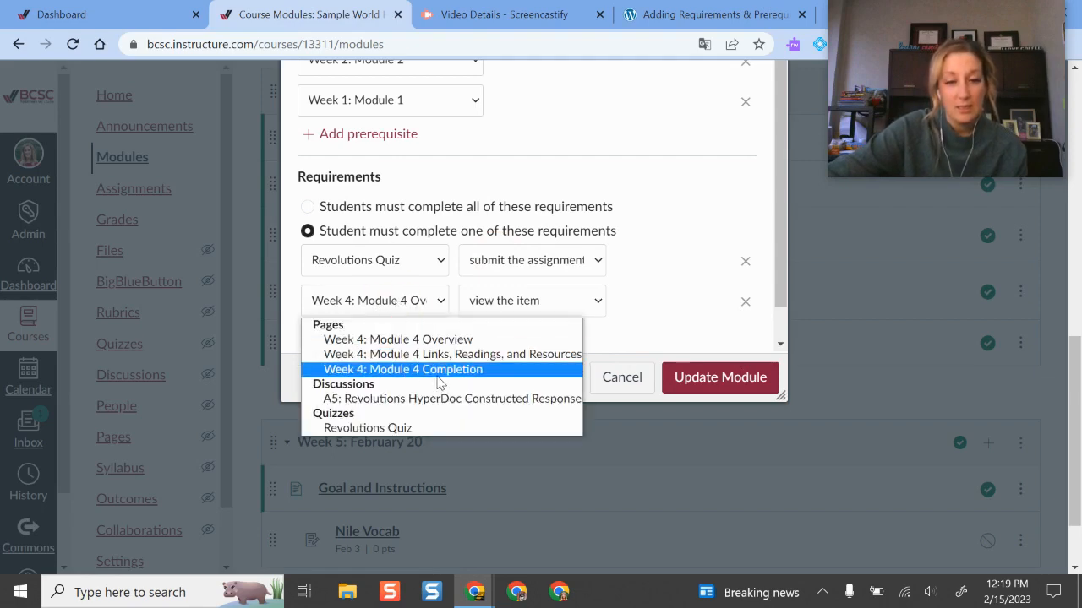
{"action": "left_click", "coordinate": [464, 398]}
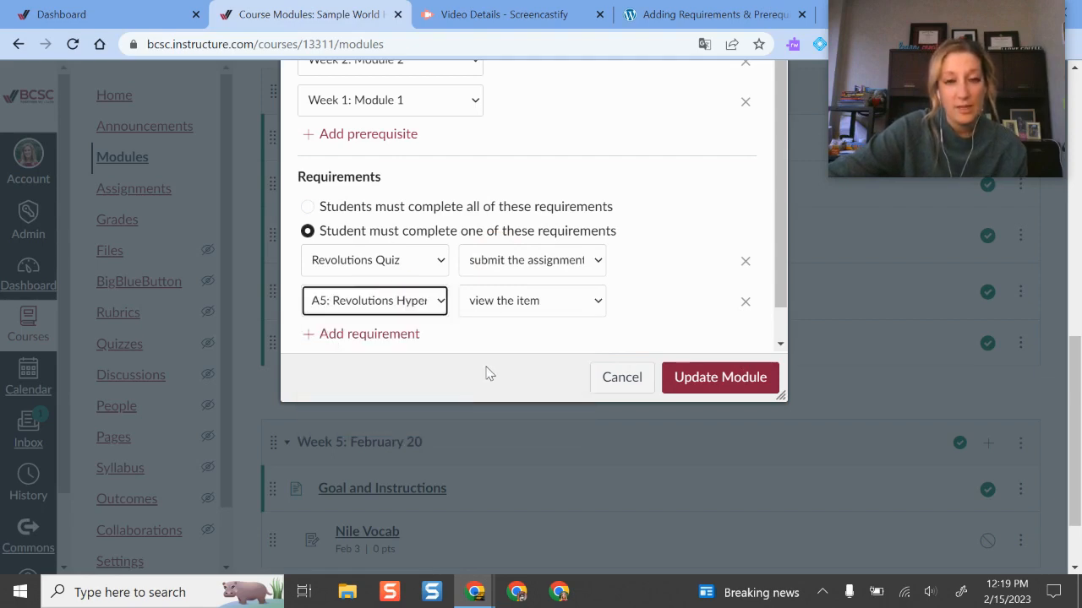
{"action": "left_click", "coordinate": [530, 302]}
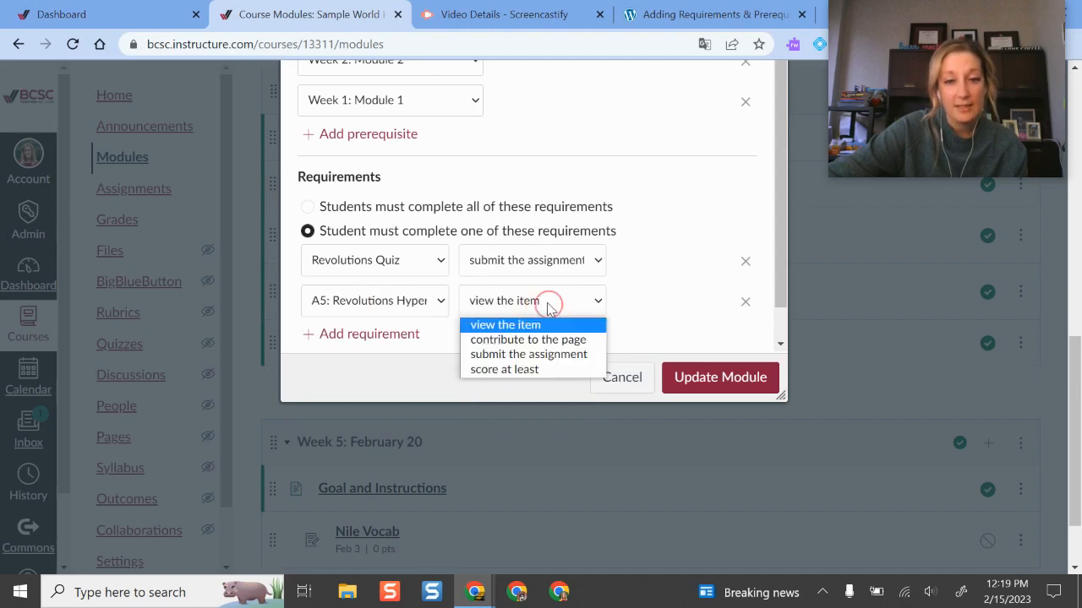
{"action": "left_click", "coordinate": [545, 355]}
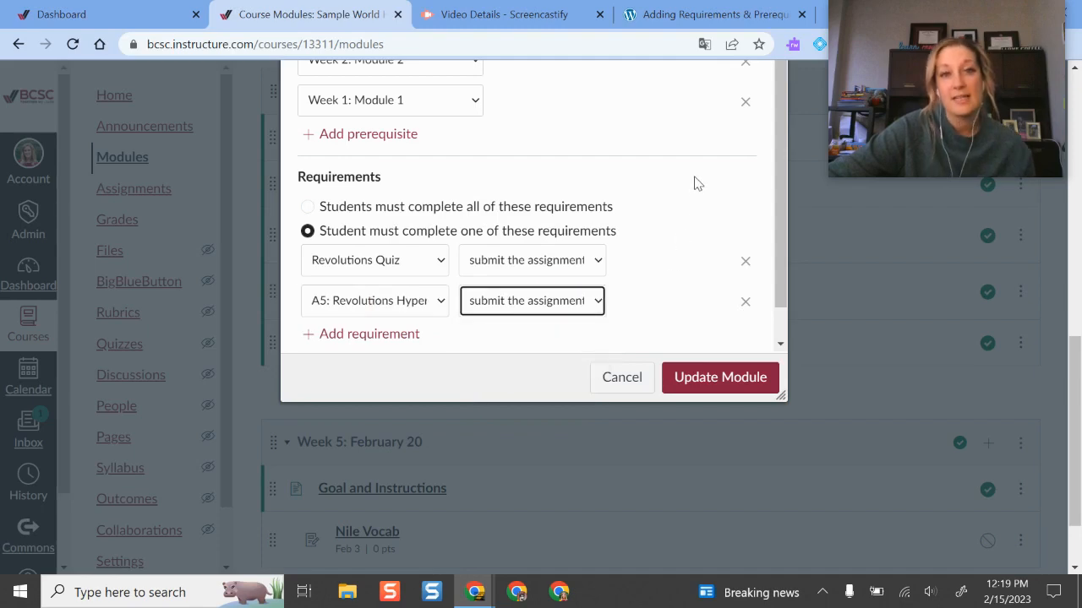
{"action": "scroll", "coordinate": [697, 183], "scroll_direction": "down", "scroll_amount": 1}
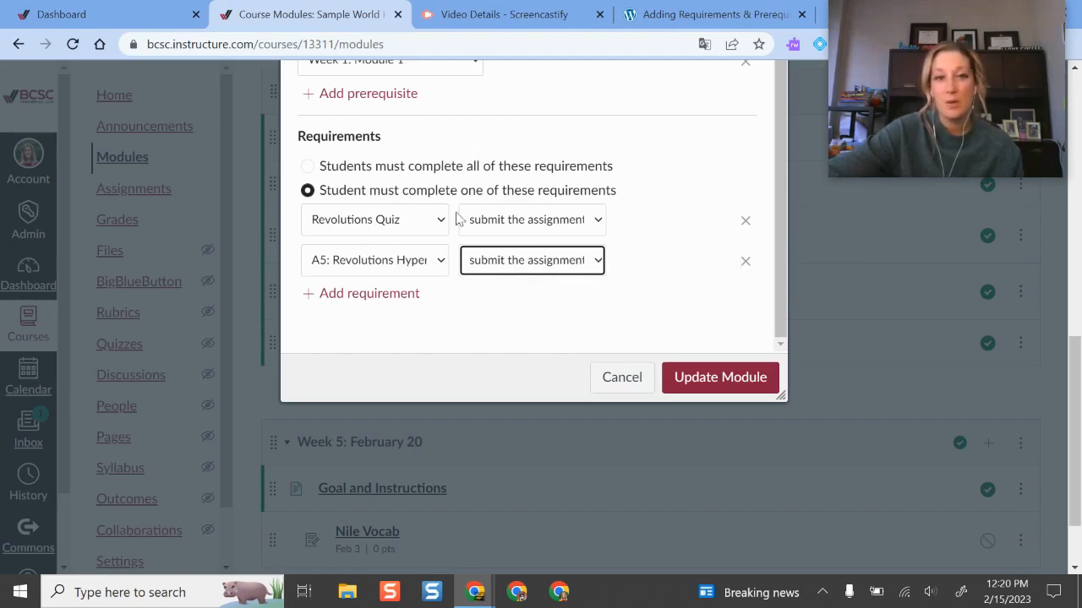
- Replace both requirements with viewing the Week 4: Module 4 Overview, require completing all in sequential order, and close the settings without saving
{"action": "left_click", "coordinate": [743, 221]}
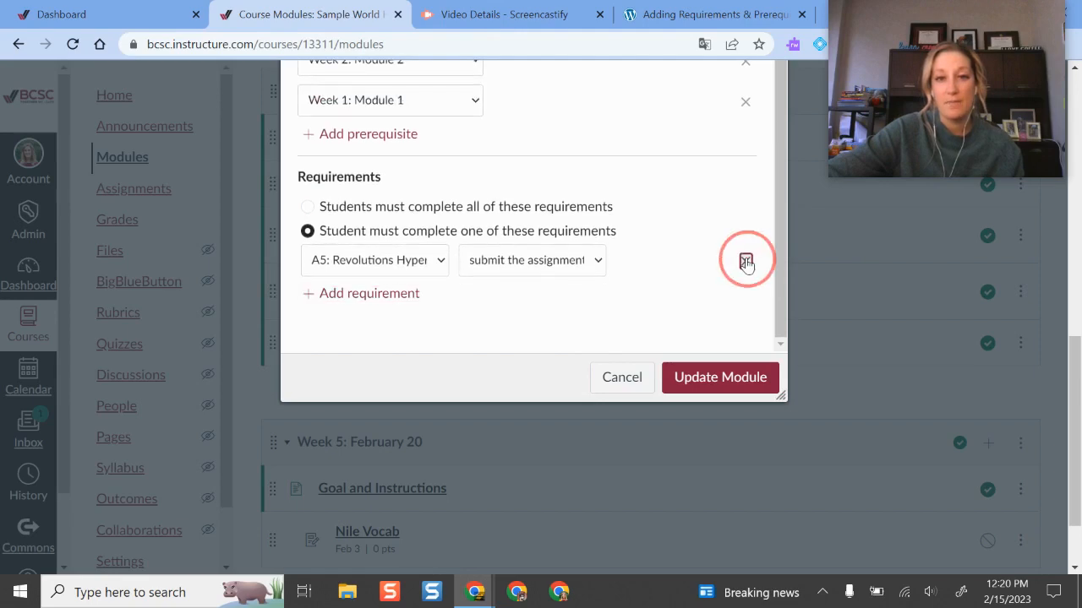
{"action": "left_click", "coordinate": [746, 258]}
{"action": "left_click", "coordinate": [357, 282]}
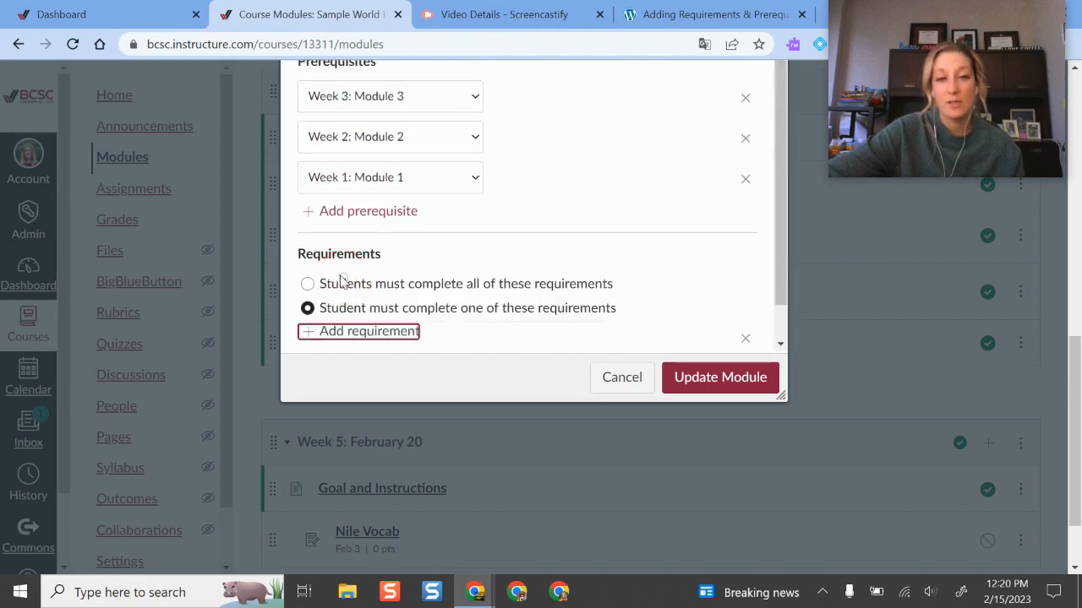
{"action": "left_click", "coordinate": [345, 285]}
{"action": "scroll", "coordinate": [363, 253], "scroll_direction": "down", "scroll_amount": 2}
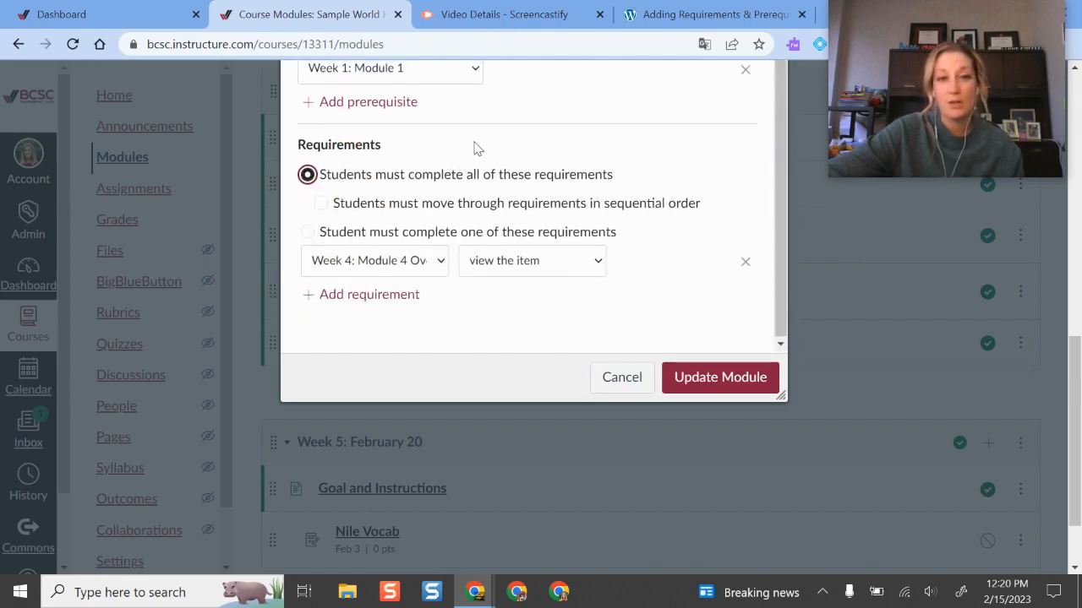
{"action": "left_click", "coordinate": [512, 204]}
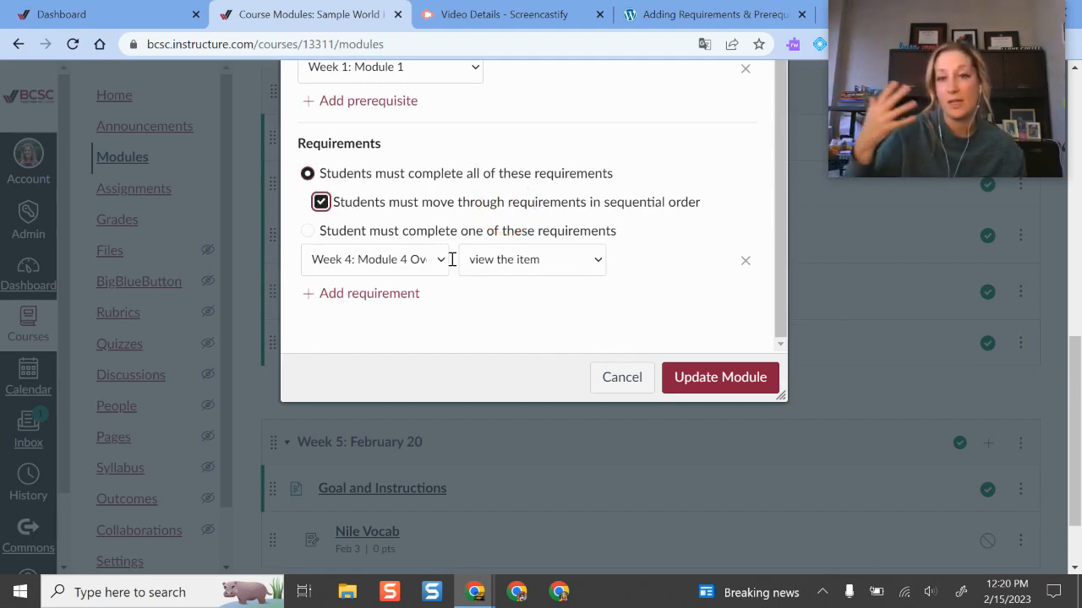
{"action": "scroll", "coordinate": [499, 263], "scroll_direction": "up", "scroll_amount": 5}
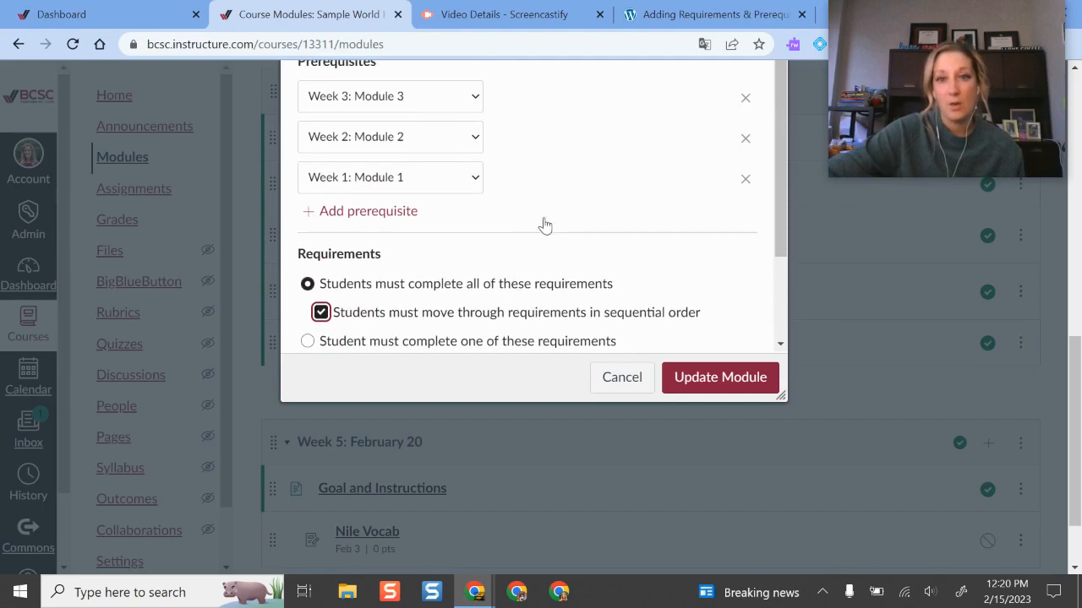
{"action": "scroll", "coordinate": [591, 228], "scroll_direction": "down", "scroll_amount": 2}
{"action": "left_click", "coordinate": [768, 174]}
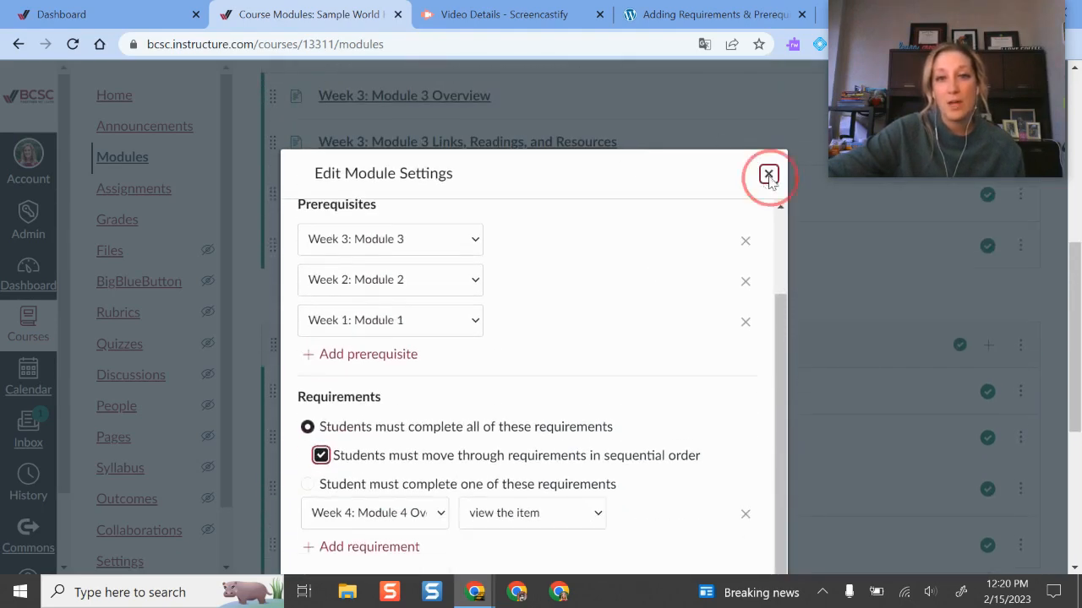
- Reopen the Week 4 Module 4 settings to check the lock, prerequisite and requirement options, and close them without saving
{"action": "scroll", "coordinate": [780, 190], "scroll_direction": "down", "scroll_amount": 3}
{"action": "scroll", "coordinate": [872, 222], "scroll_direction": "up", "scroll_amount": 2}
{"action": "left_click", "coordinate": [1020, 261]}
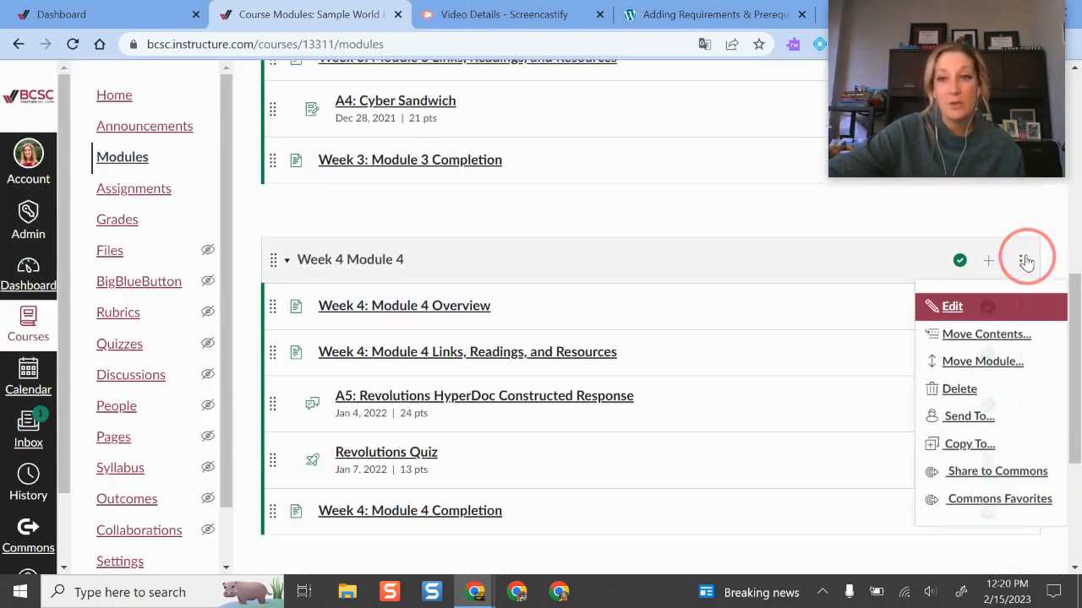
{"action": "left_click", "coordinate": [955, 308]}
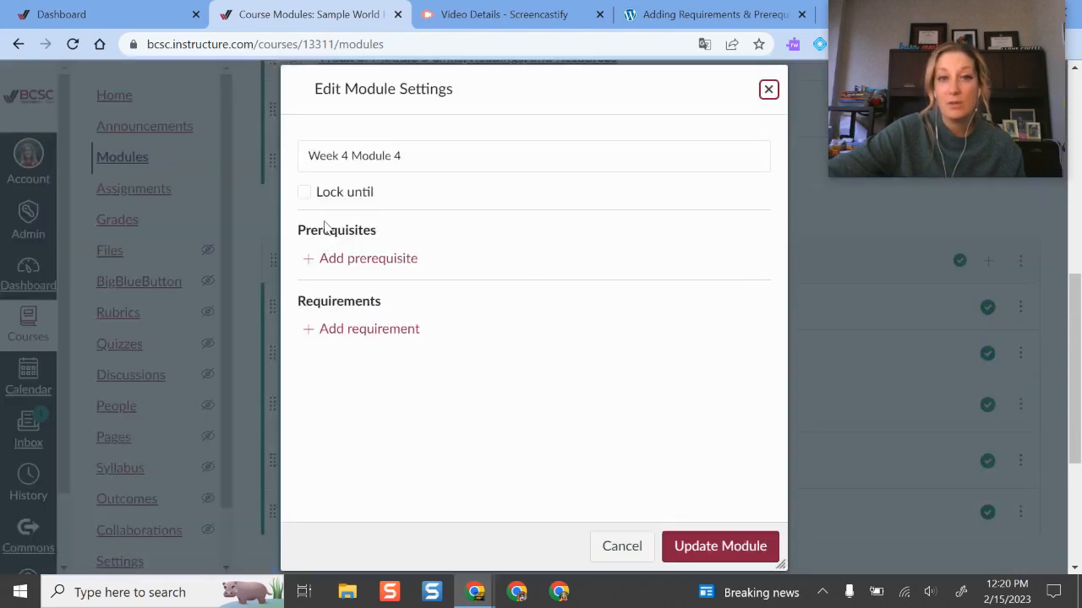
{"action": "left_click", "coordinate": [768, 89]}
{"action": "left_click_drag", "start_coordinate": [953, 84], "coordinate": [965, 453]}
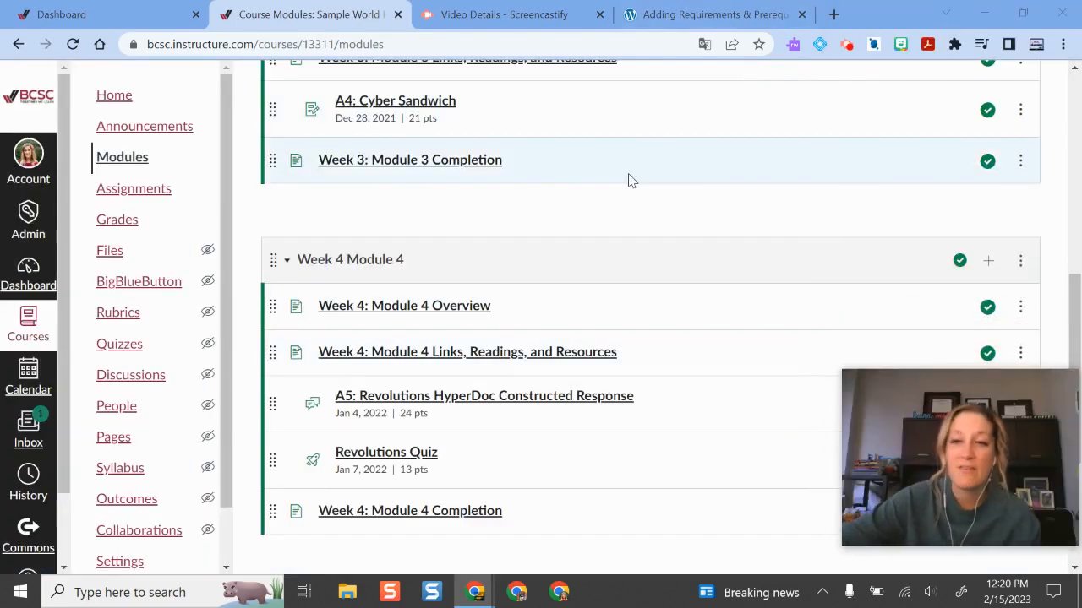